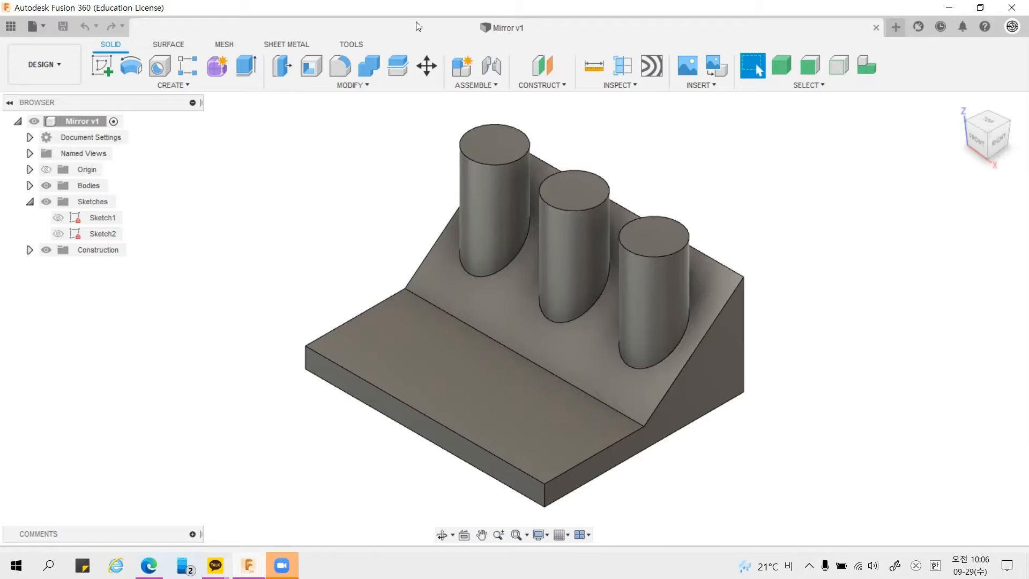
Step: Create a new design and start a sketch on the horizontal XY origin plane
click(42, 25)
click(47, 45)
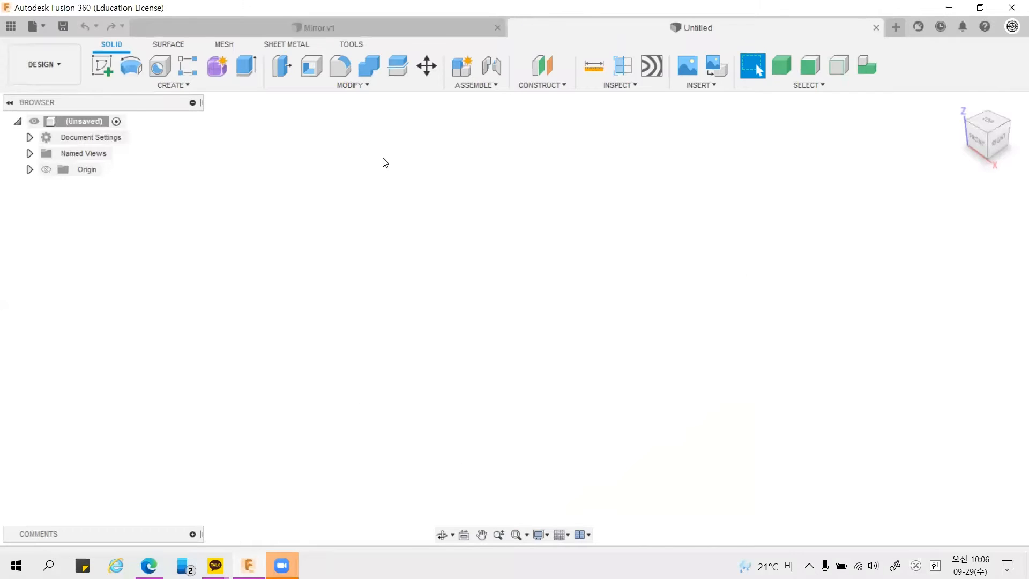
click(102, 71)
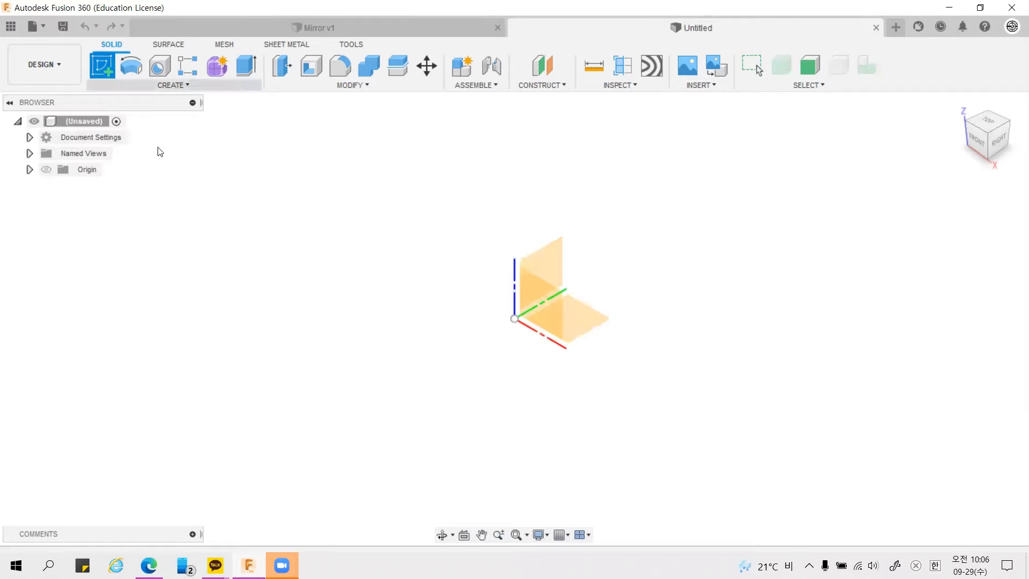
click(587, 317)
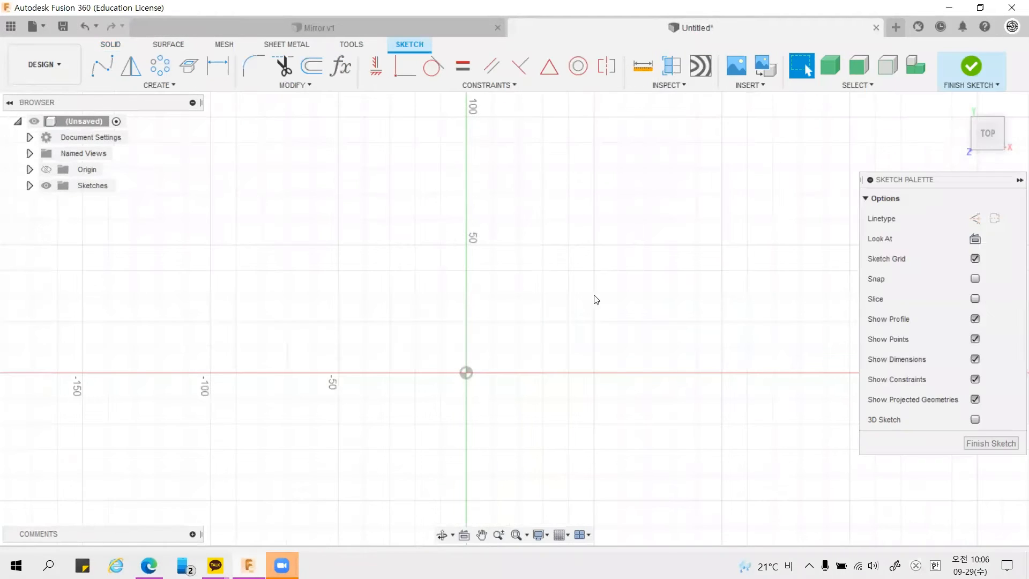
Step: Sketch a closed right triangle about 88 mm tall, with its base on the horizontal axis and to the left of the origin
scroll(637, 332, down, 2)
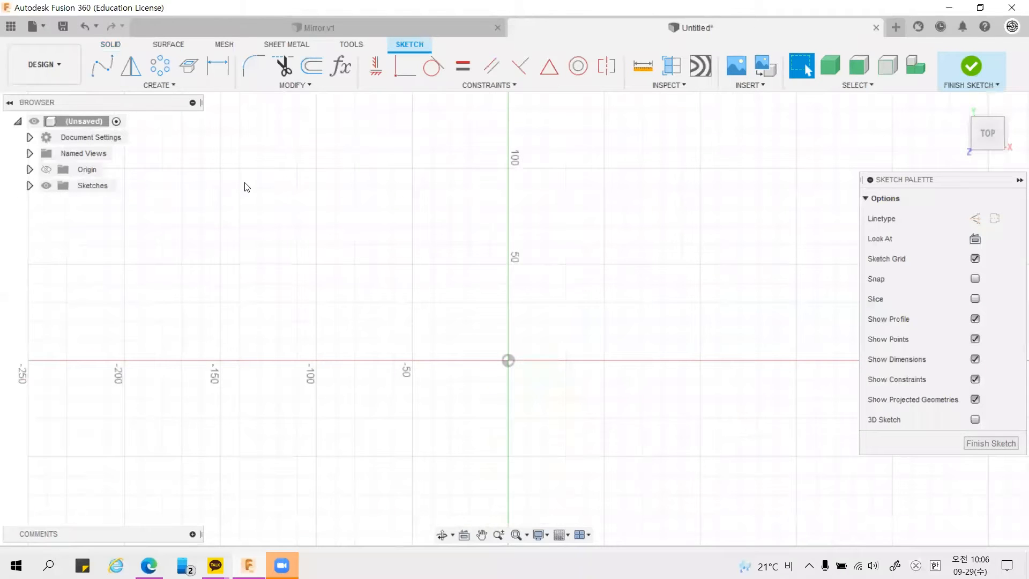
key(l)
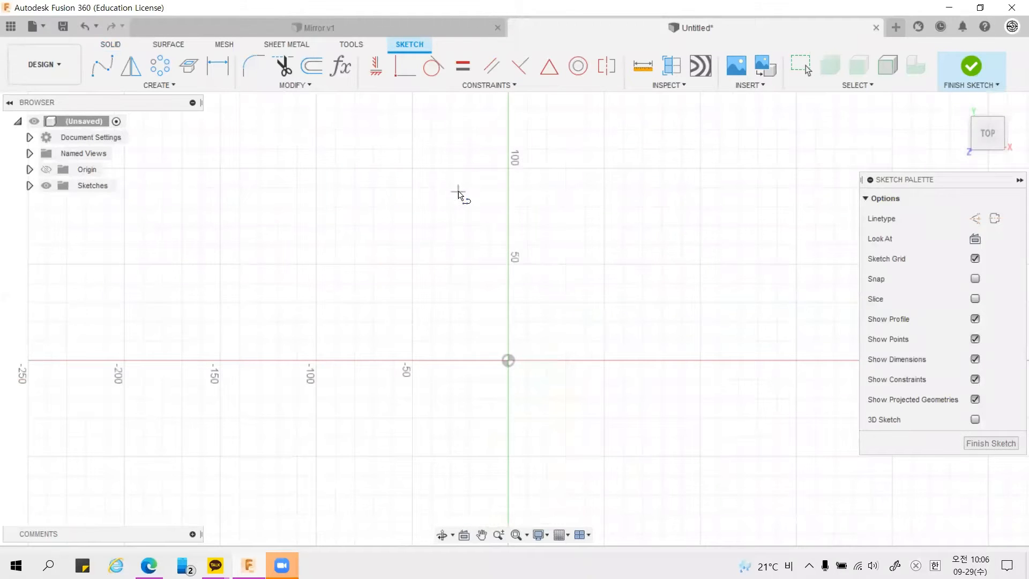
click(458, 191)
click(339, 359)
double_click(458, 360)
click(458, 192)
click(458, 359)
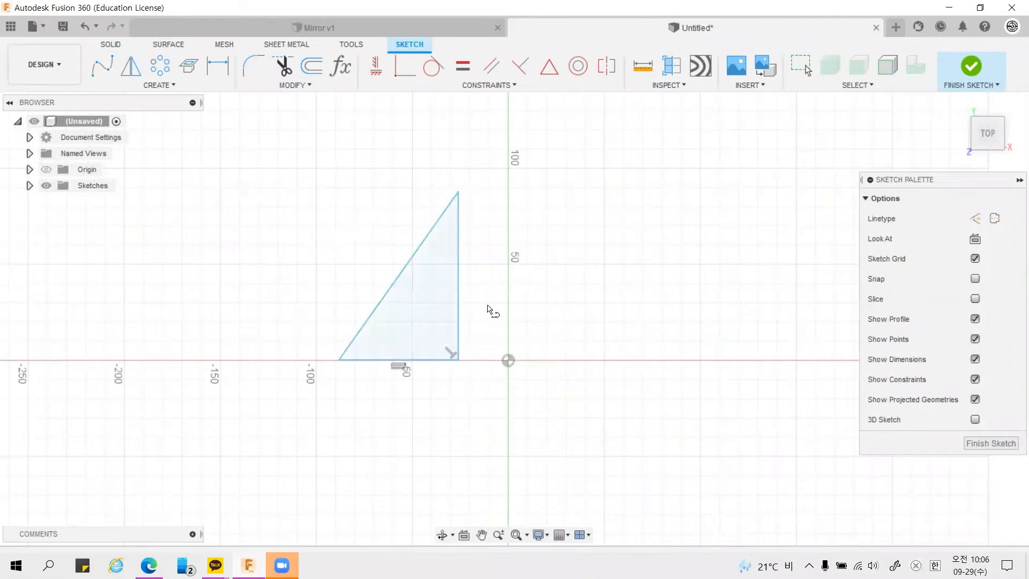
key(Escape)
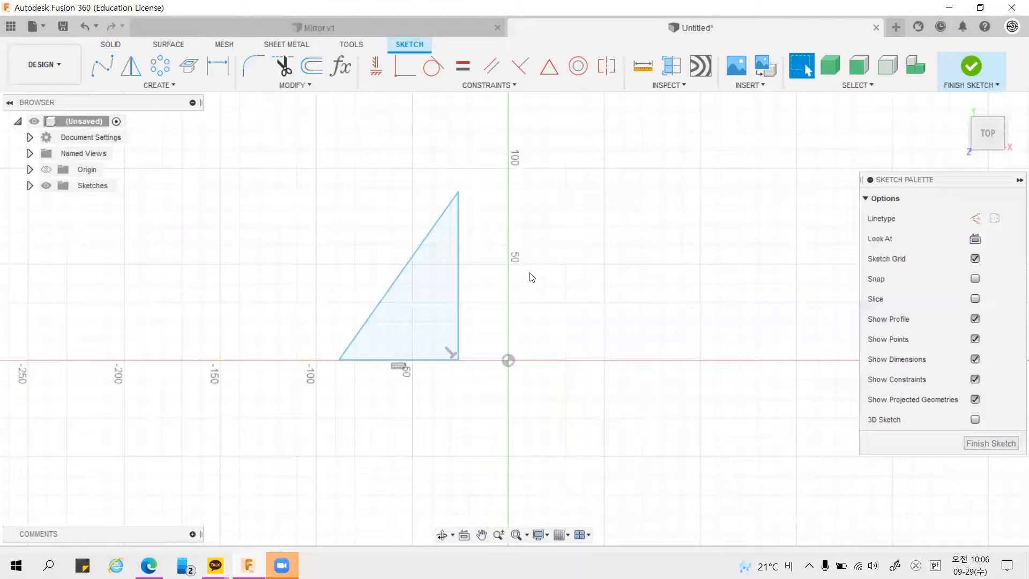
Step: Draw a vertical line about 108 mm long up from the origin and convert it to a construction line
key(l)
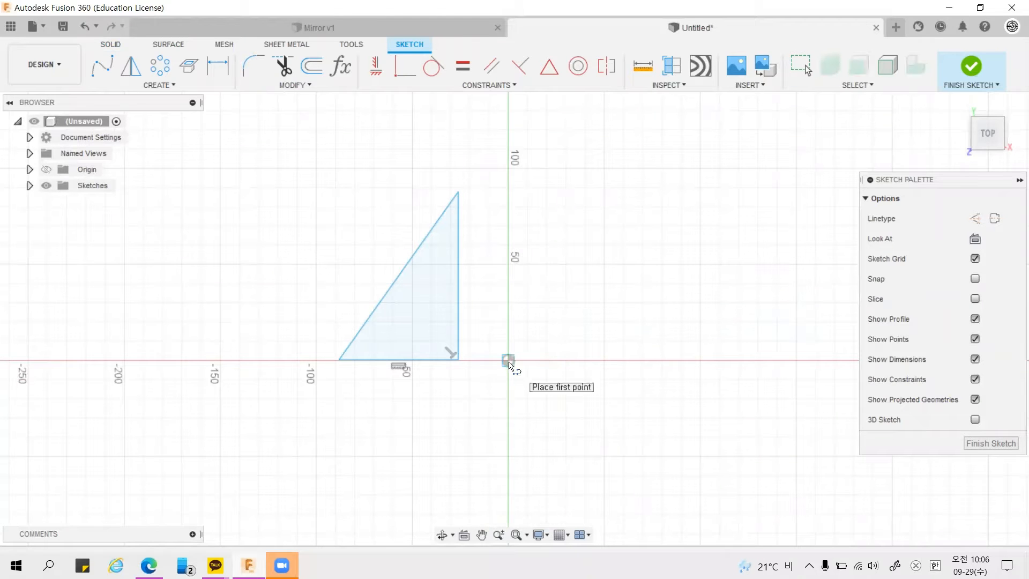
click(508, 360)
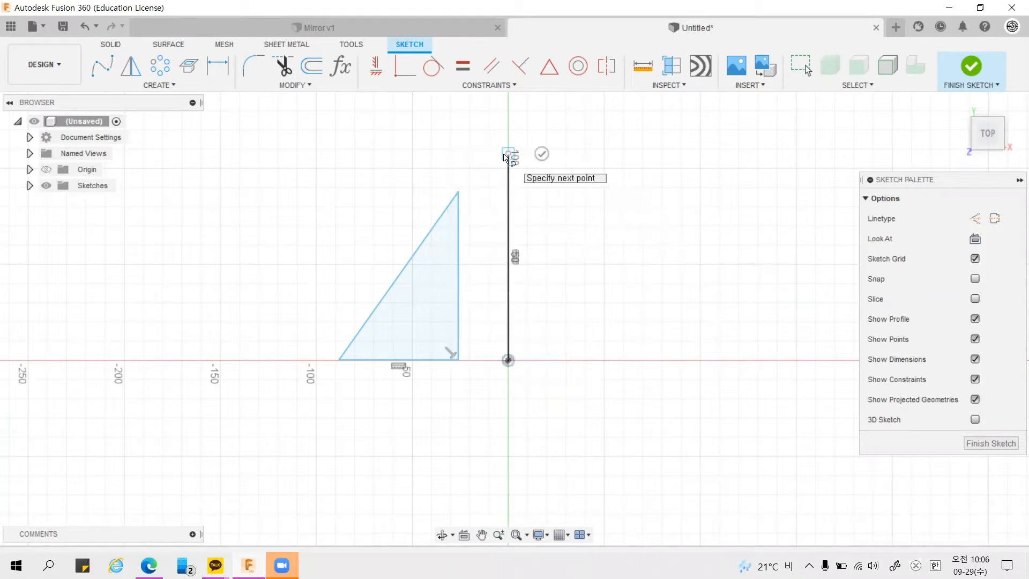
click(507, 154)
key(Escape)
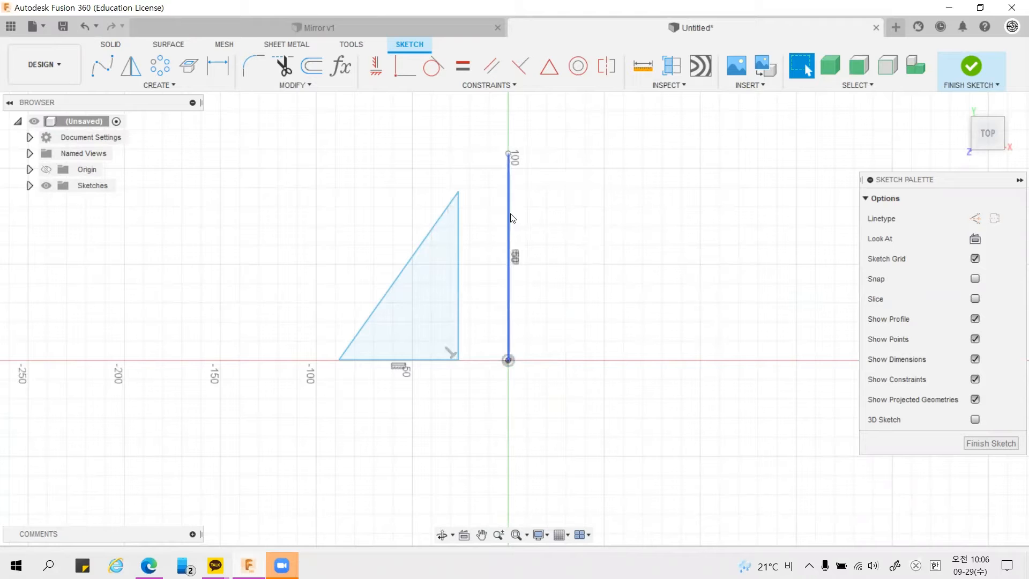
click(510, 219)
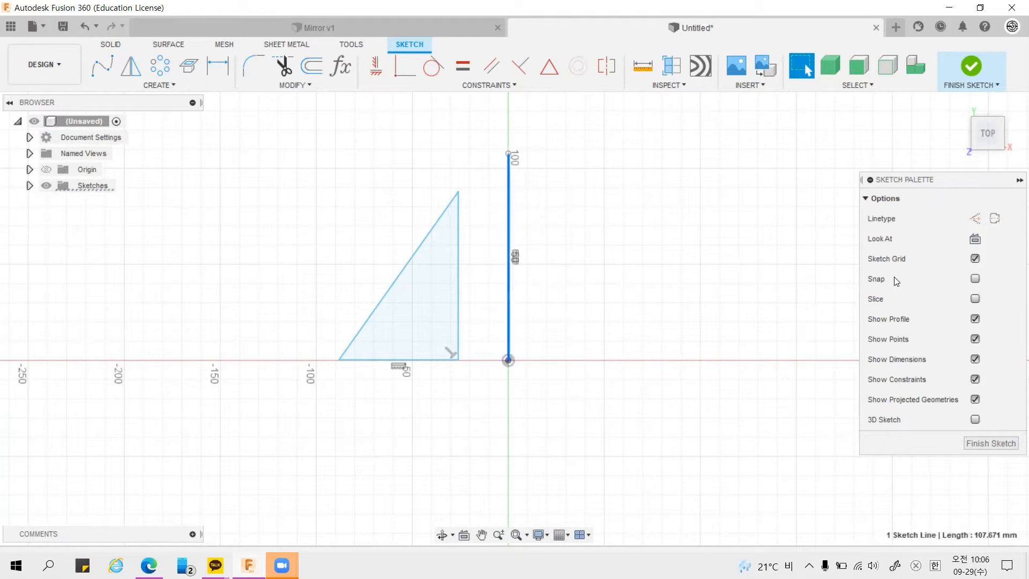
click(975, 220)
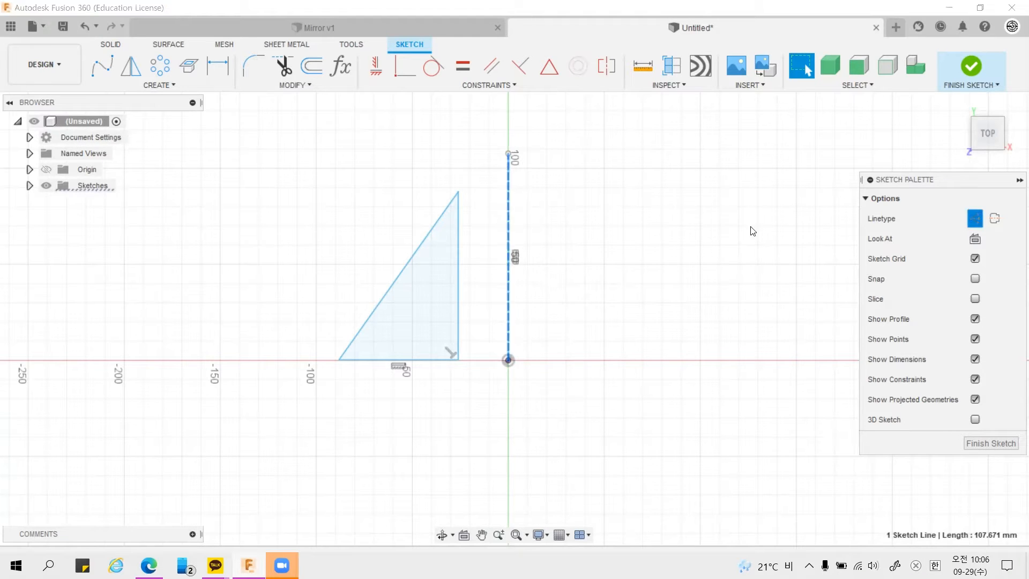
middle_drag(579, 263, 589, 413)
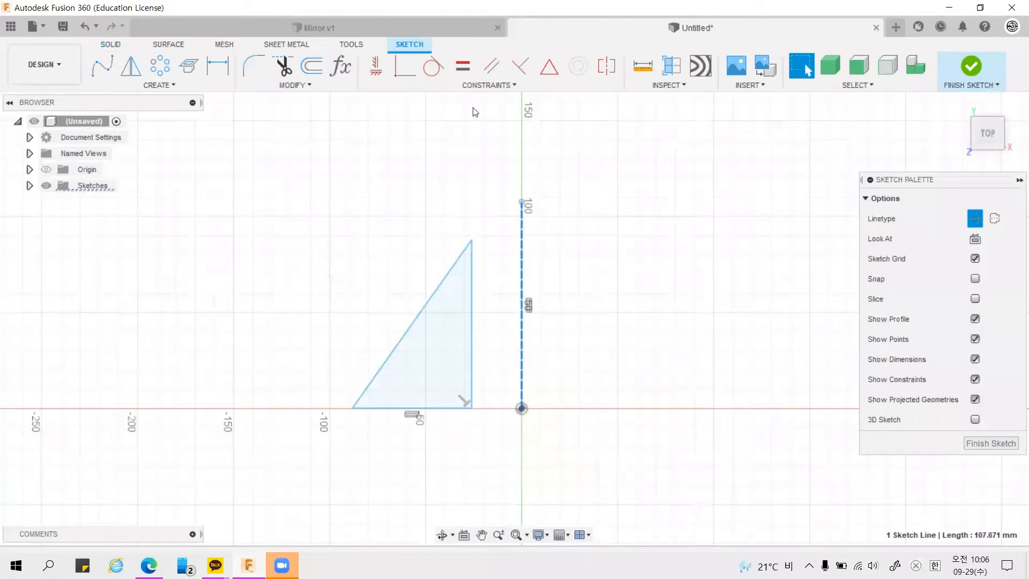
middle_drag(570, 344, 548, 340)
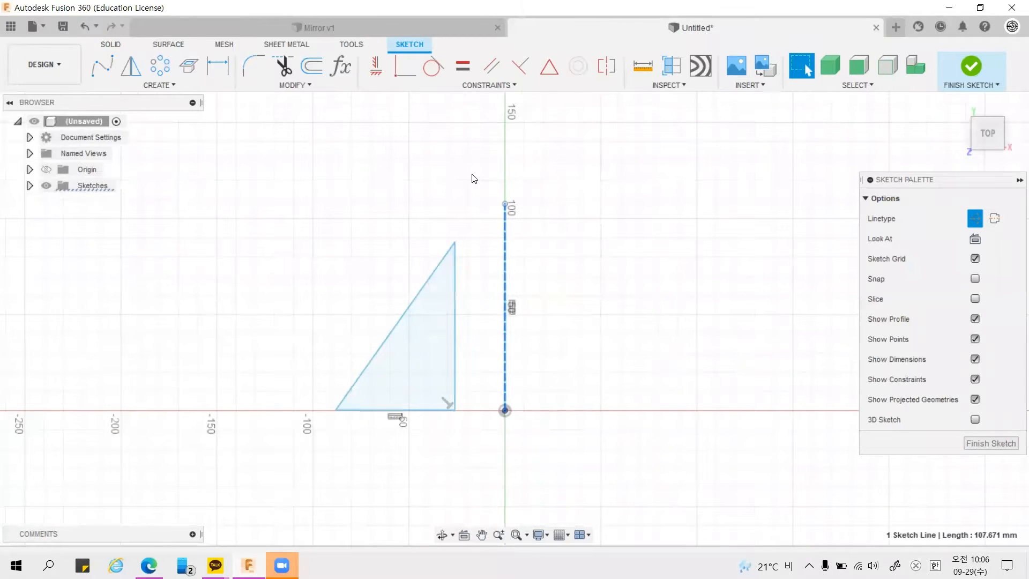
click(444, 174)
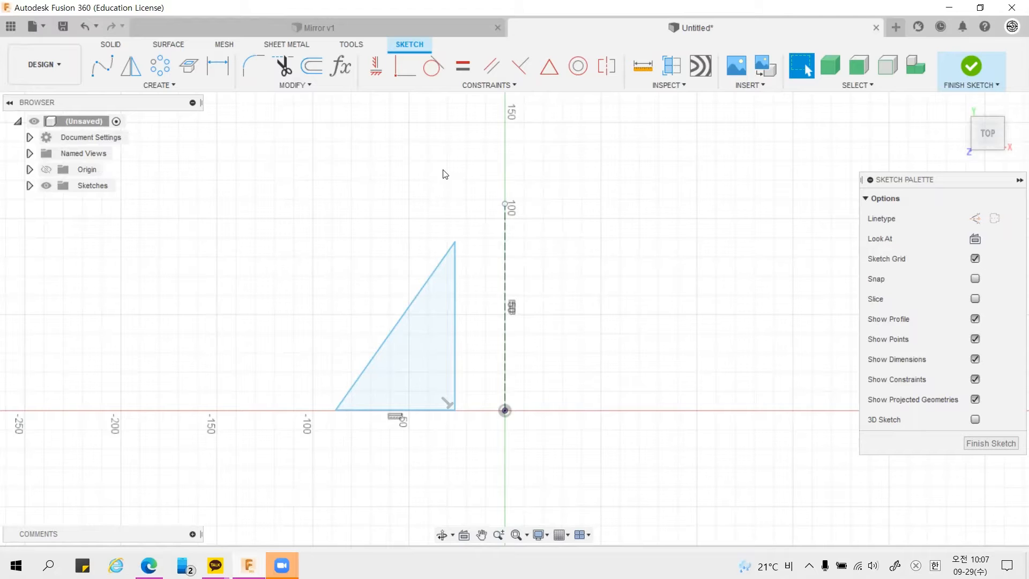
Step: Mirror the triangle's three edges across the vertical construction line
click(172, 86)
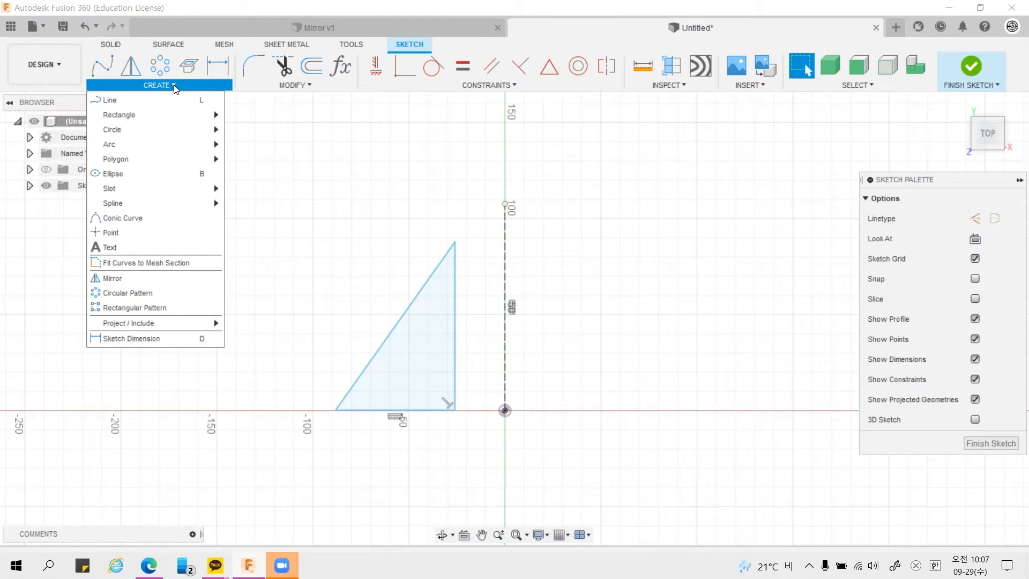
click(135, 278)
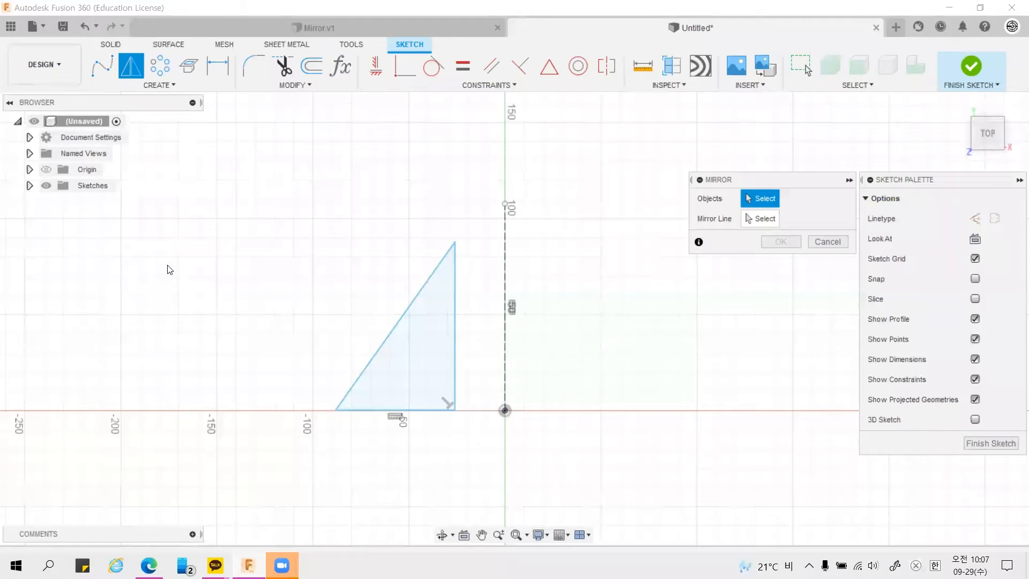
click(408, 309)
click(456, 313)
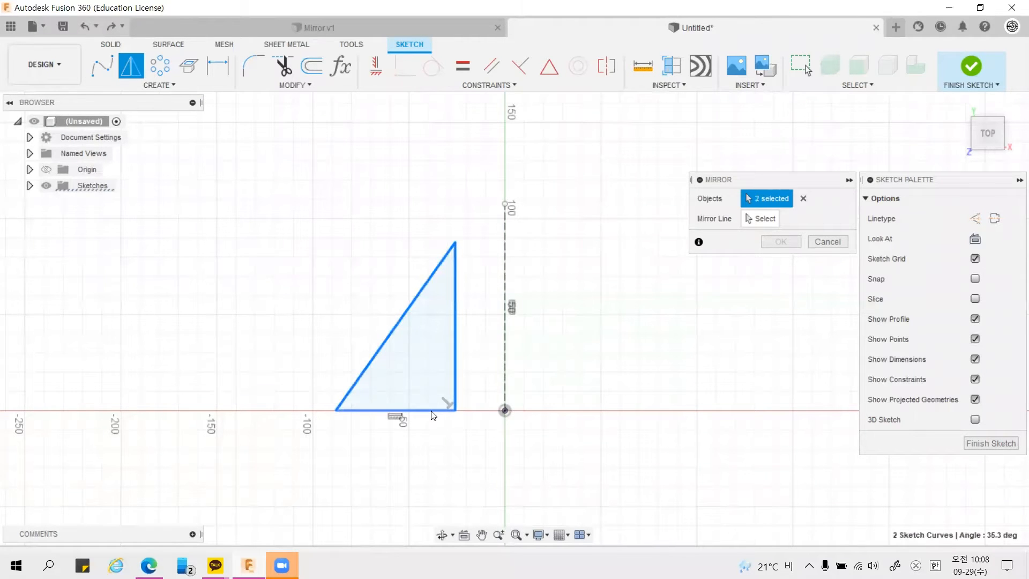
click(431, 410)
click(760, 219)
click(504, 288)
click(776, 242)
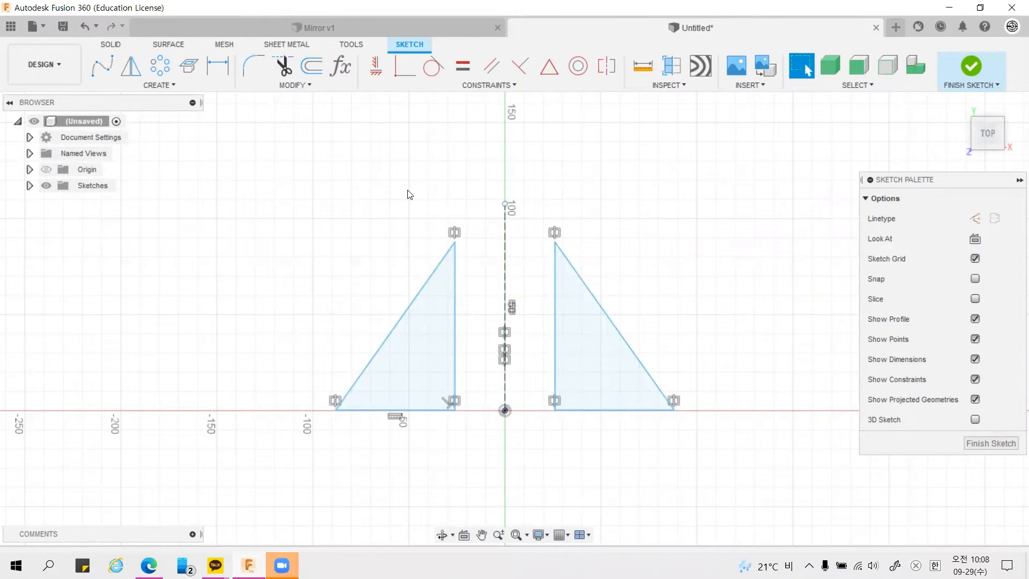
click(169, 85)
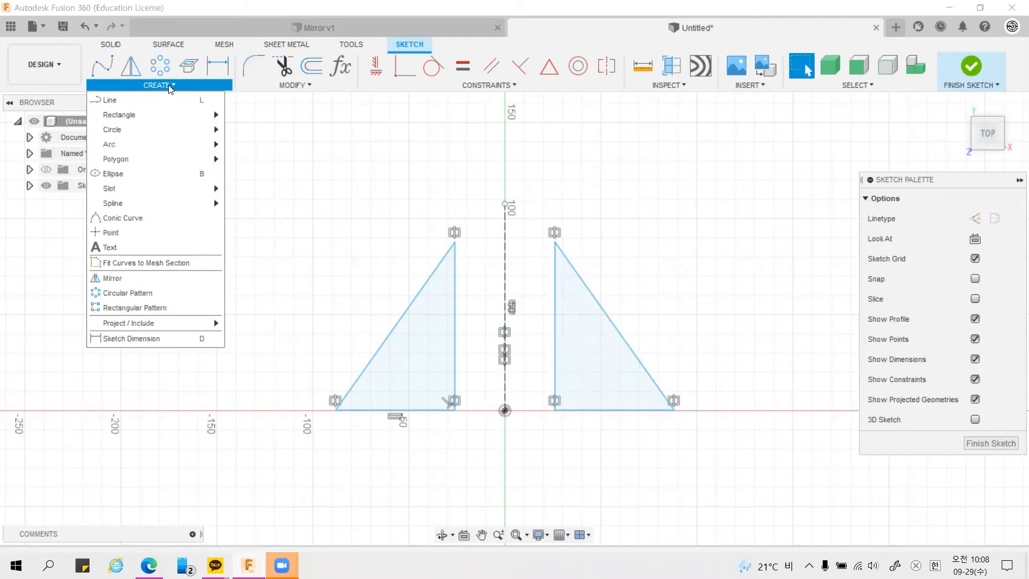
click(133, 277)
click(414, 301)
click(455, 322)
click(429, 410)
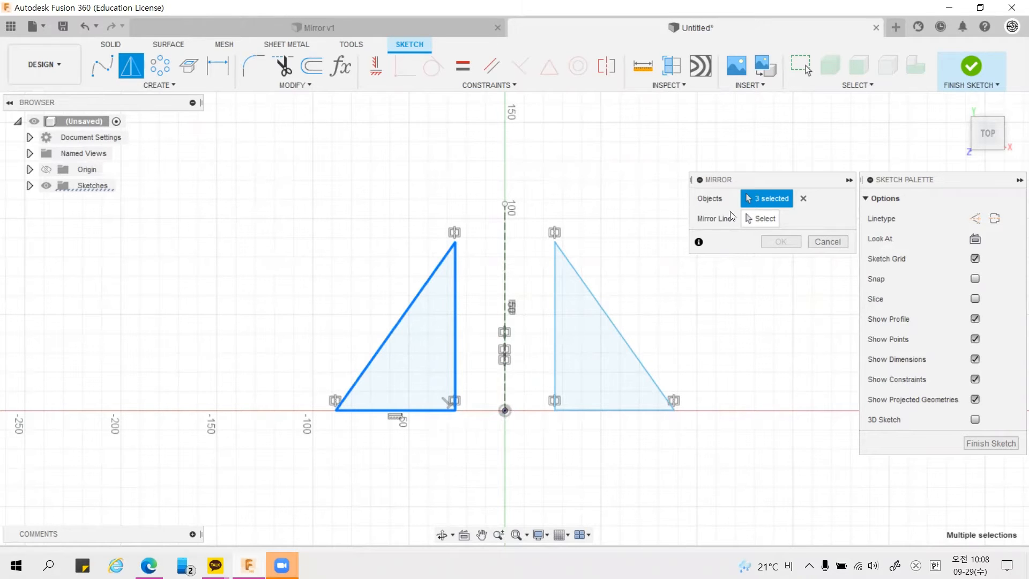
click(752, 220)
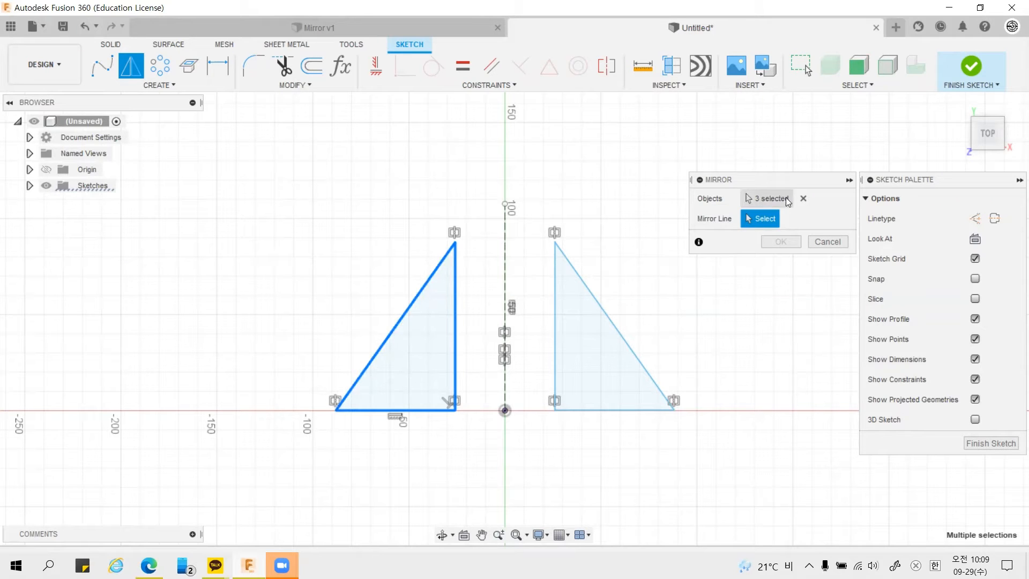
click(804, 199)
Step: Mirror the left triangle's vertical and base edges across its sloped edge
scroll(449, 316, up, 1)
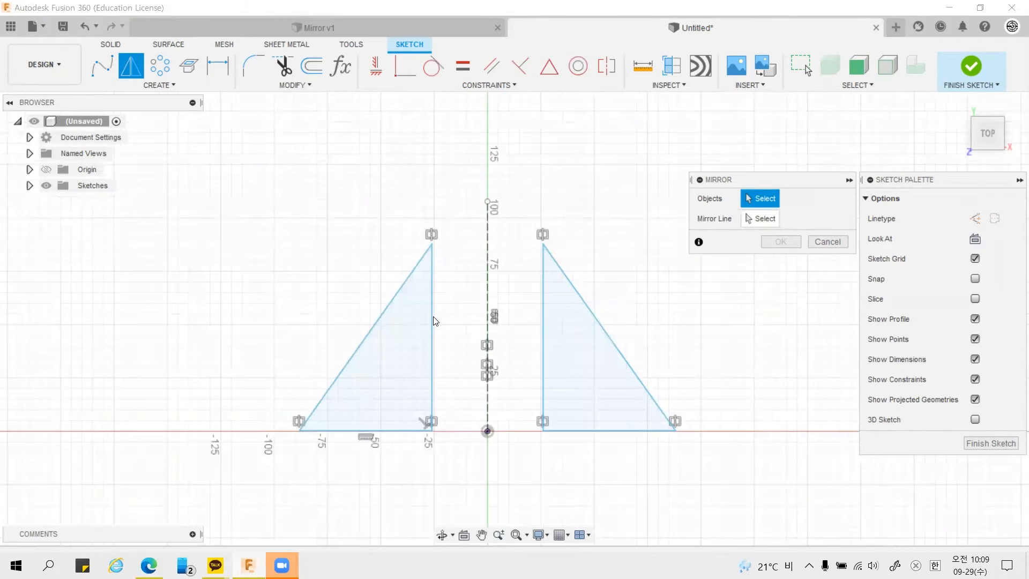
click(432, 321)
click(311, 432)
click(758, 218)
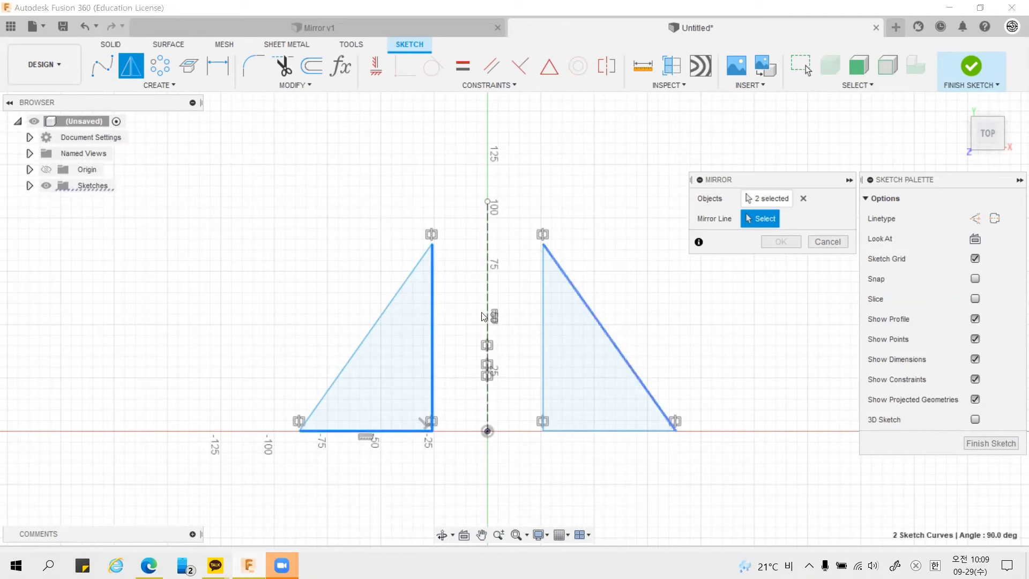
click(377, 324)
click(780, 241)
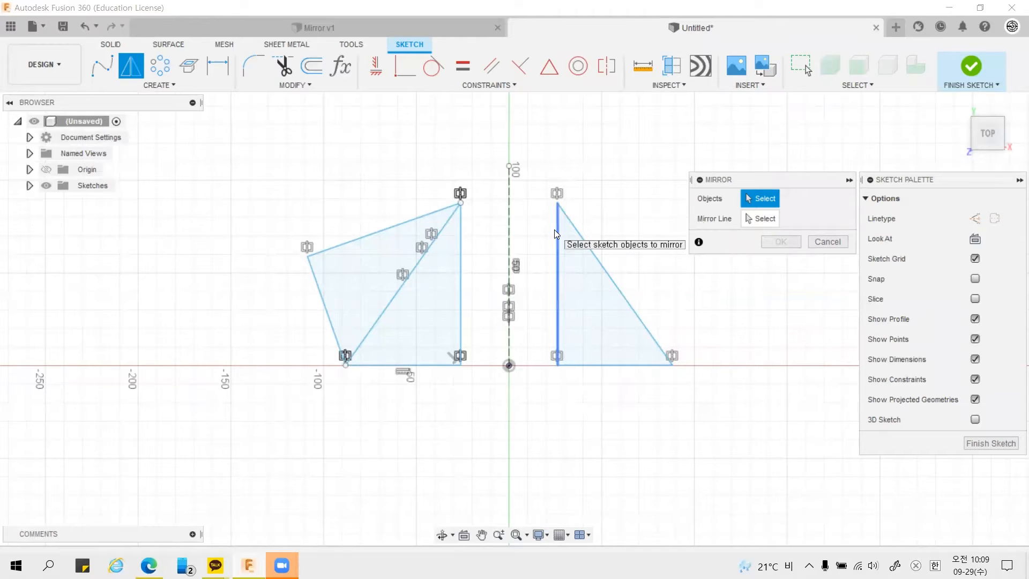
click(555, 230)
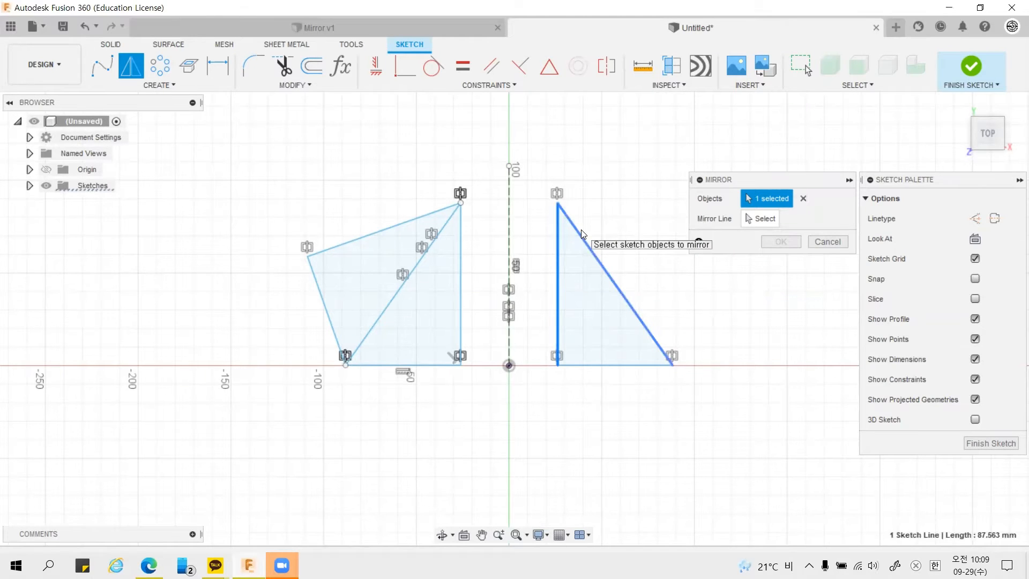
click(581, 229)
click(591, 365)
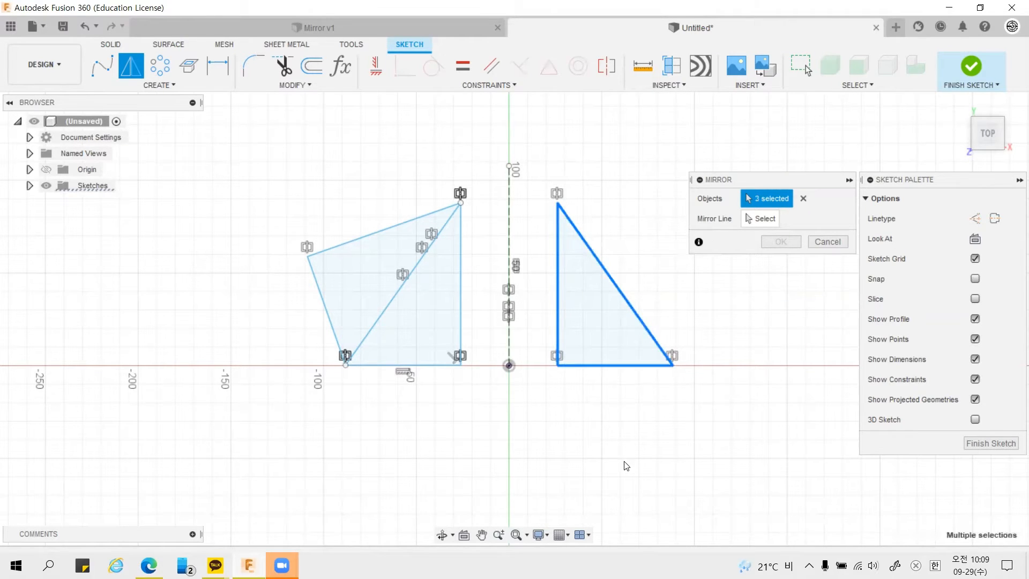
click(750, 217)
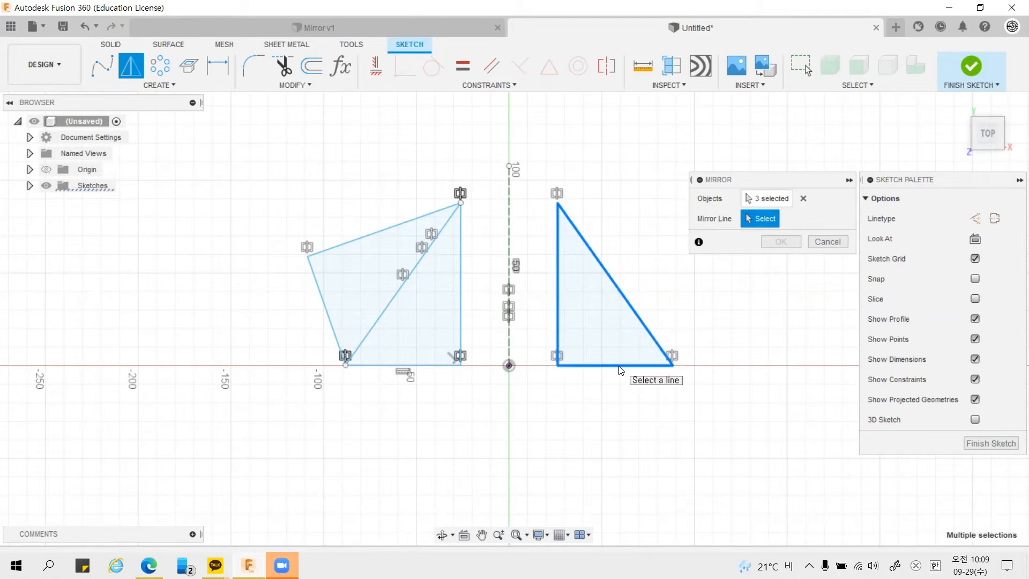
click(803, 198)
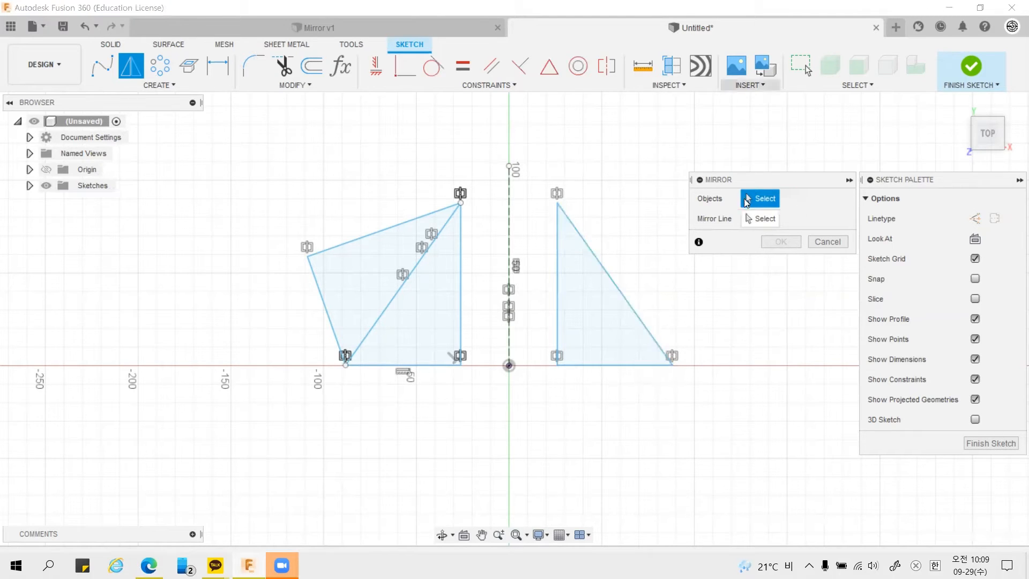
Step: Mirror the right triangle's vertical and sloped edges across its base edge
click(565, 294)
click(611, 272)
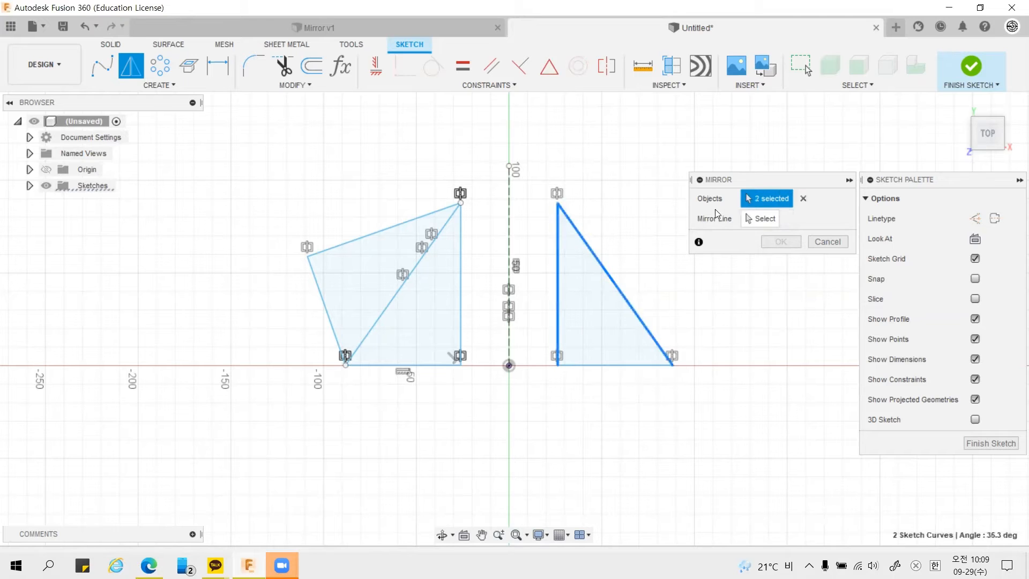
click(754, 218)
click(620, 366)
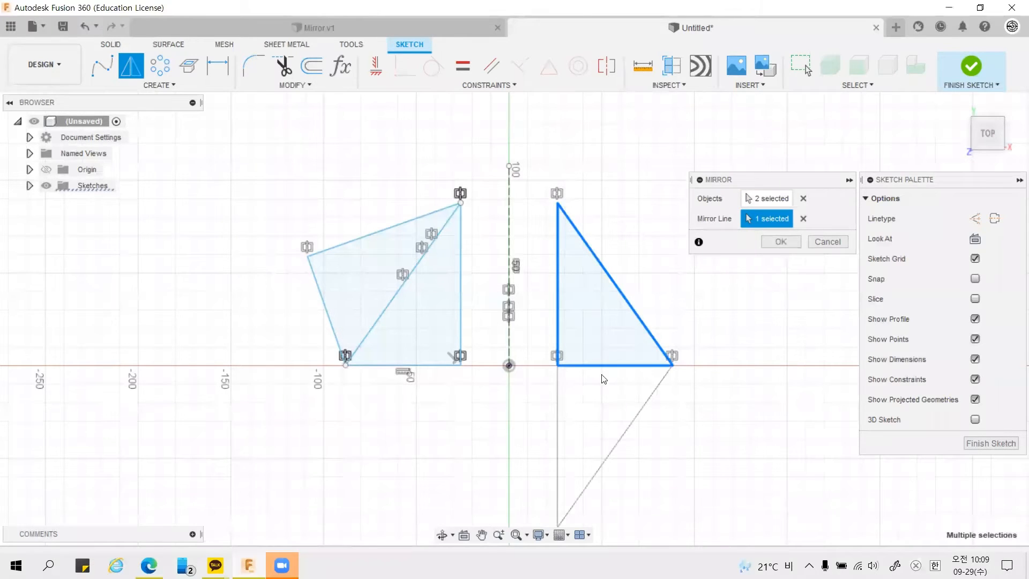
scroll(536, 228, down, 2)
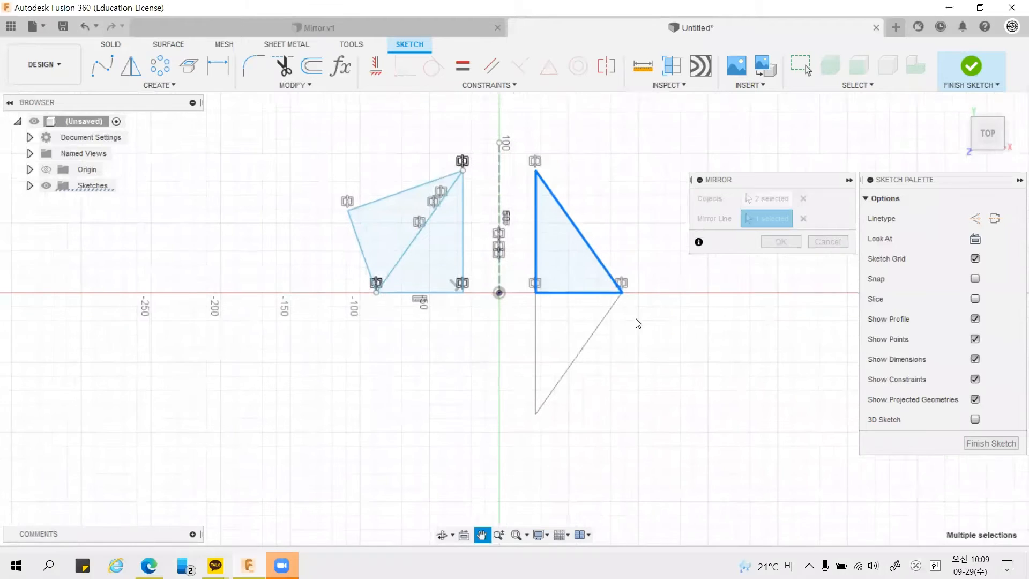
click(780, 242)
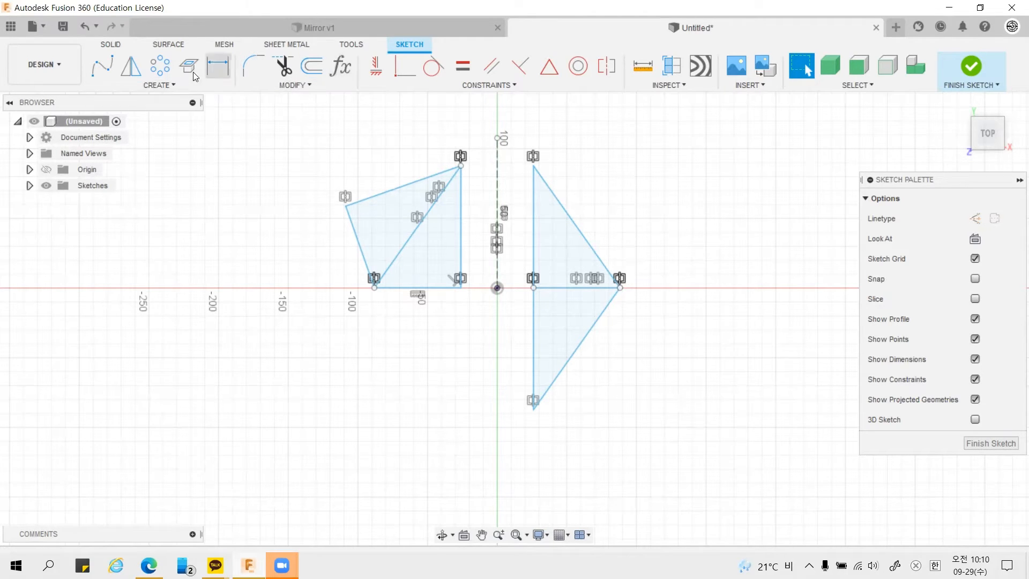
click(167, 83)
click(129, 278)
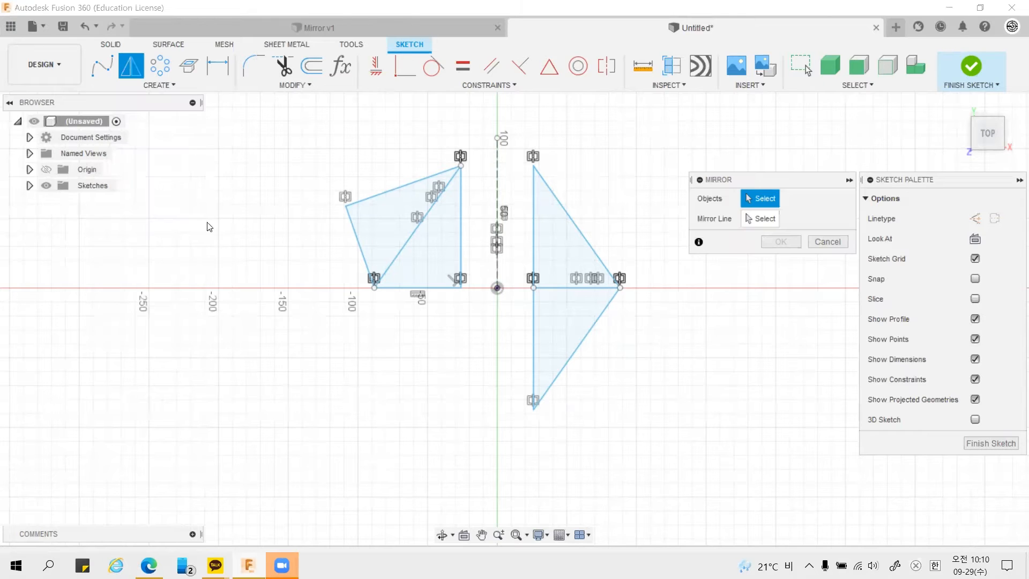
click(534, 231)
click(561, 288)
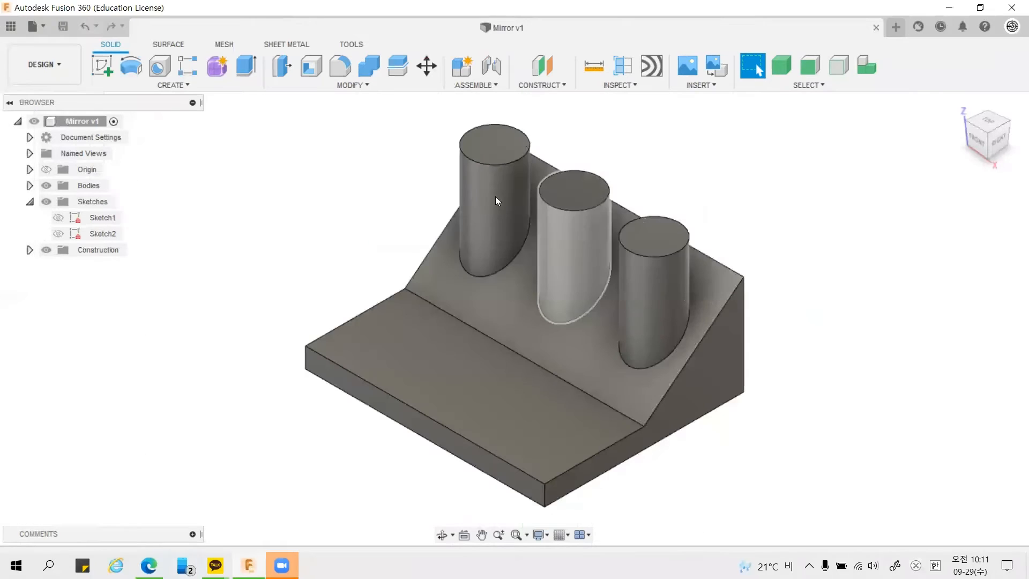
Step: Try to mirror the top faces of the three cylinders across the origin XZ plane, using the Faces type
middle_drag(825, 301, 791, 284)
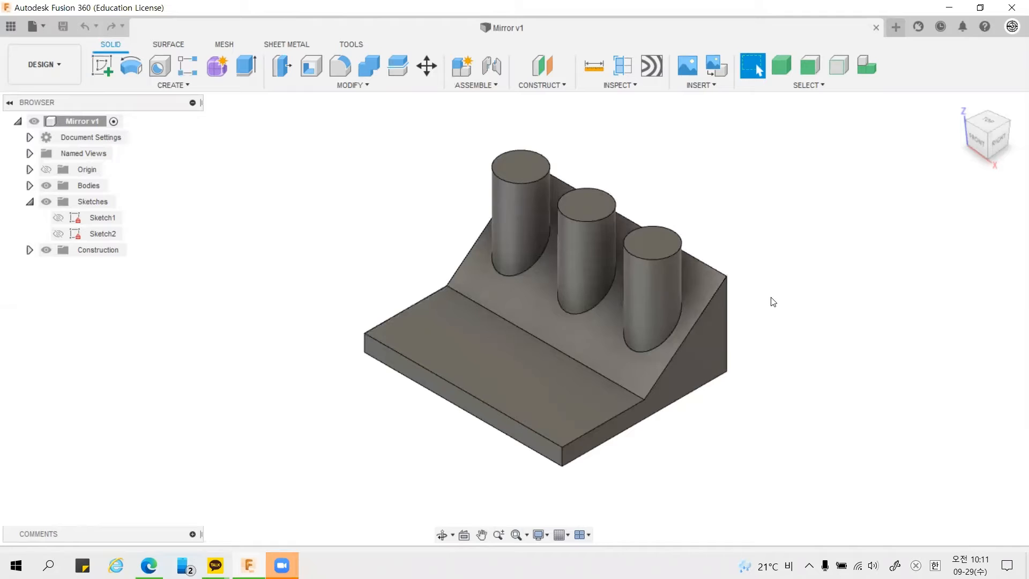
middle_drag(737, 206, 738, 197)
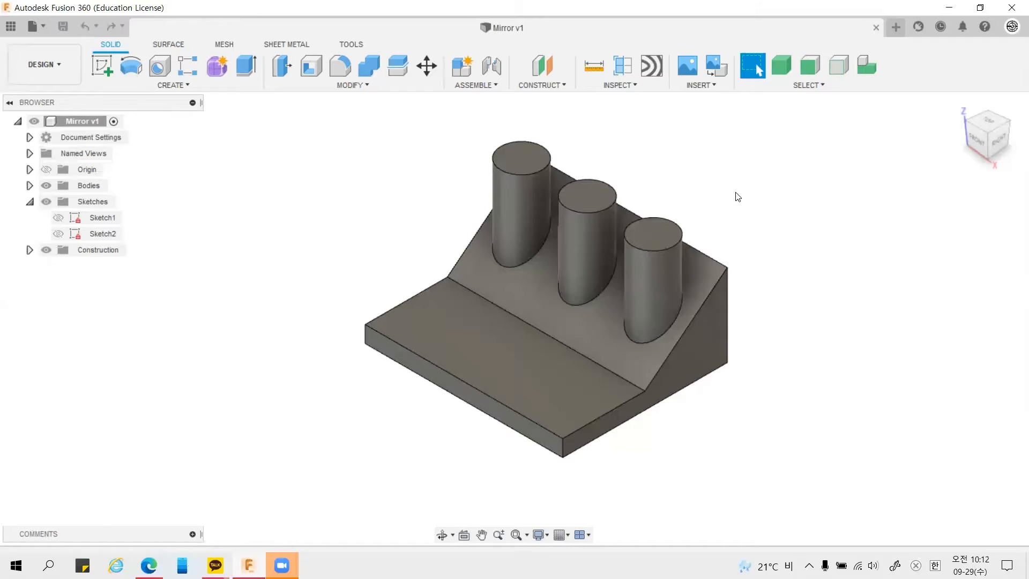
click(185, 85)
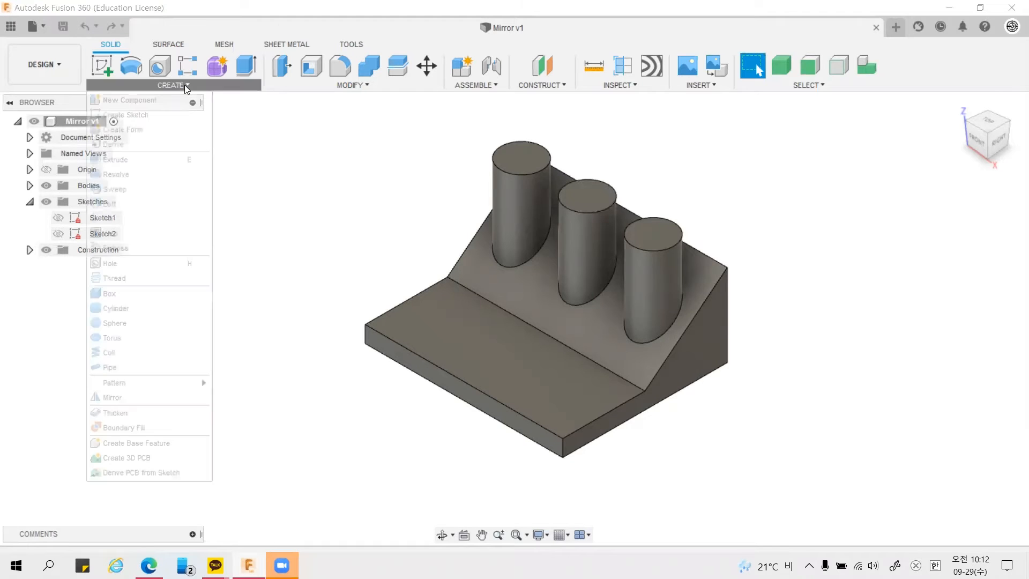
click(147, 399)
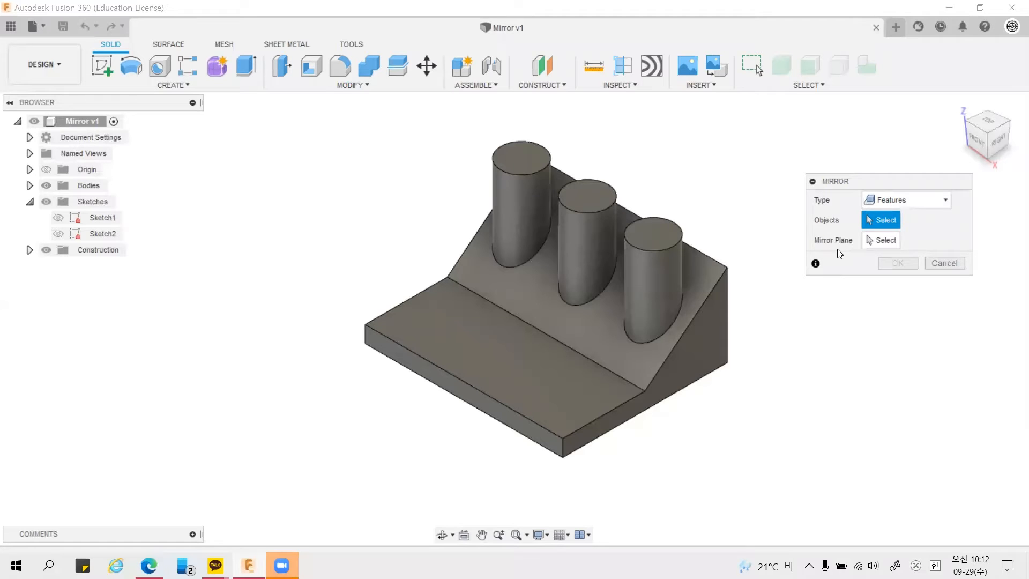
click(894, 201)
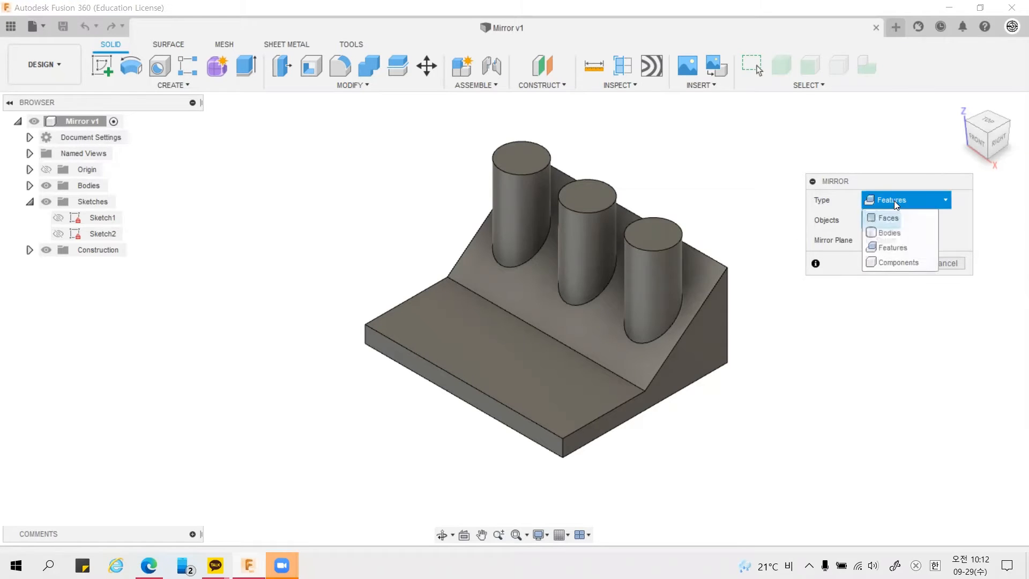
click(895, 217)
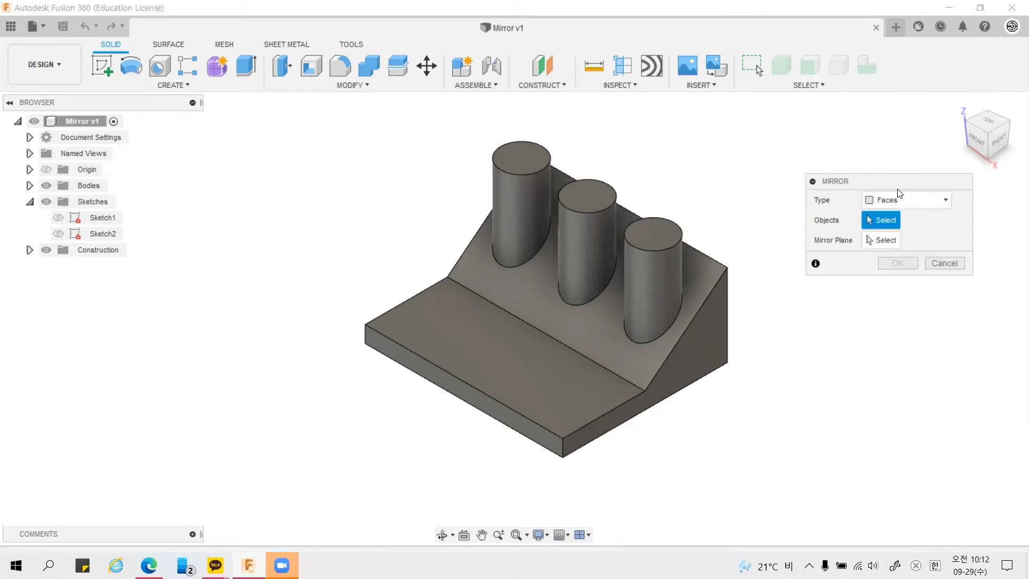
click(913, 198)
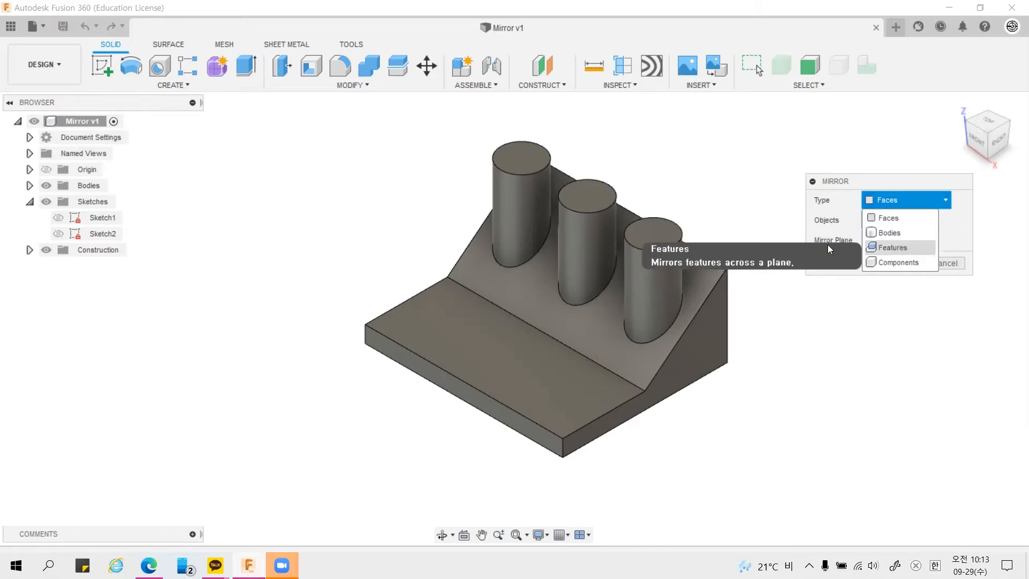
click(771, 191)
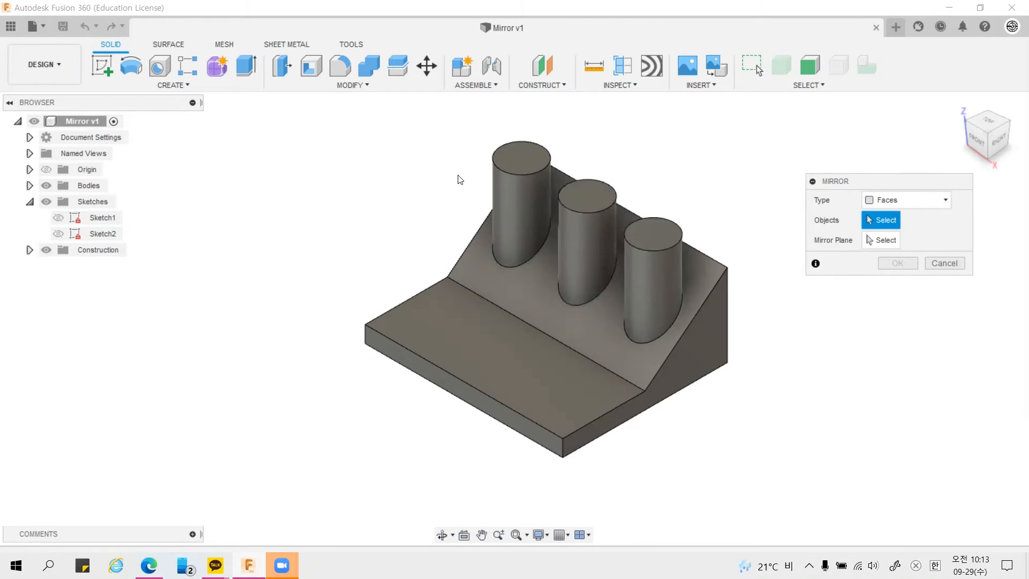
click(908, 198)
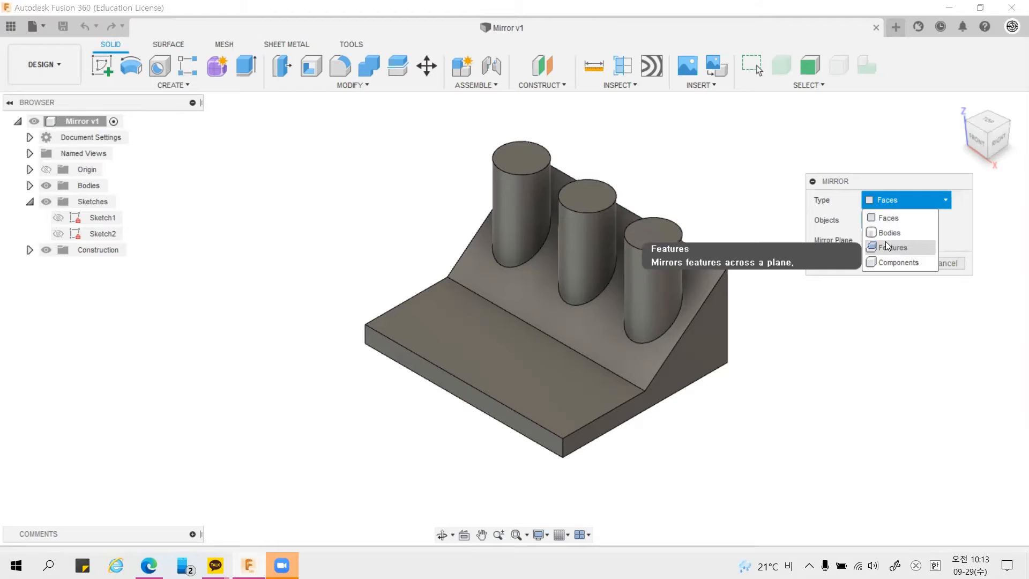
click(722, 167)
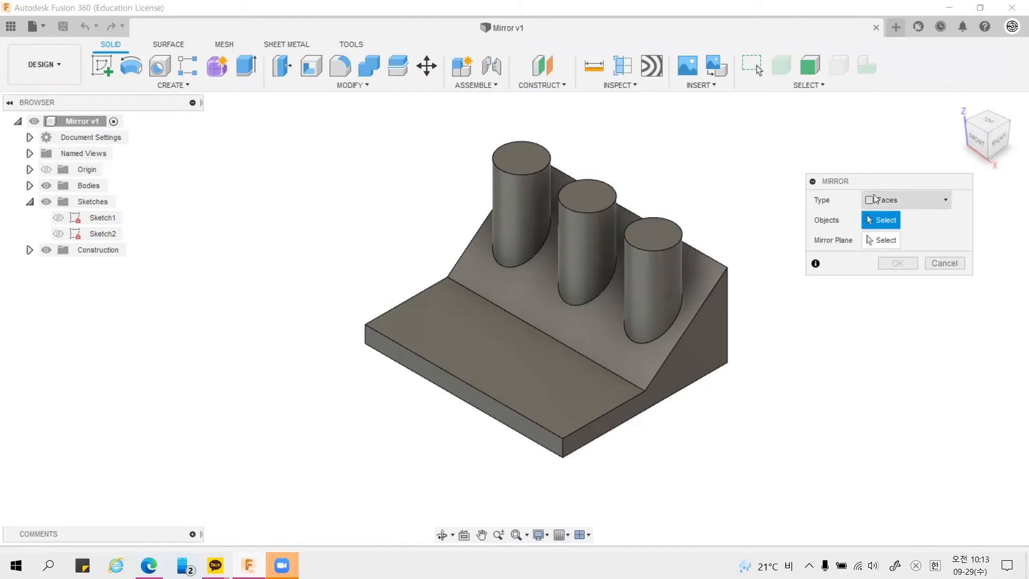
click(532, 159)
click(587, 191)
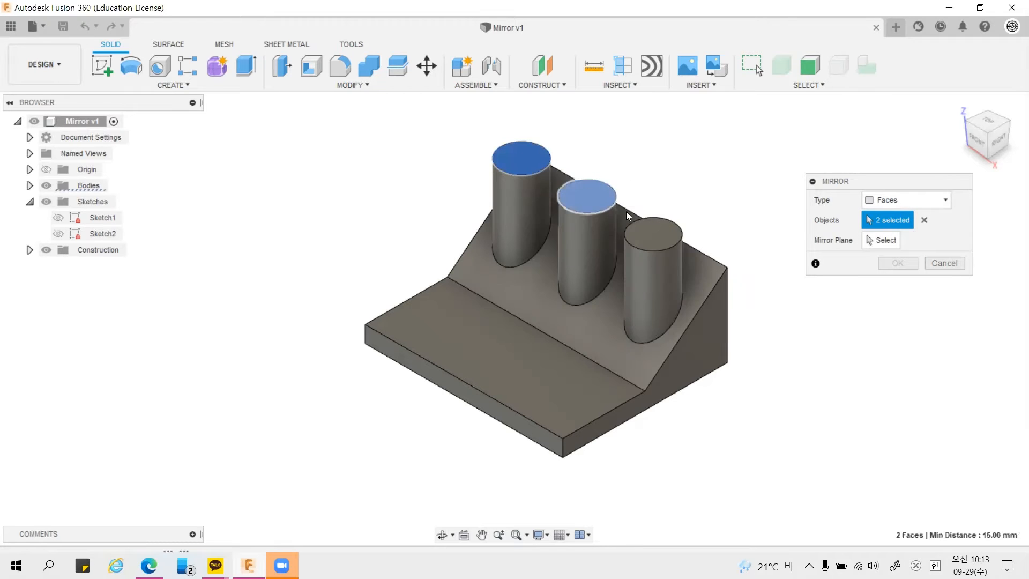
click(650, 226)
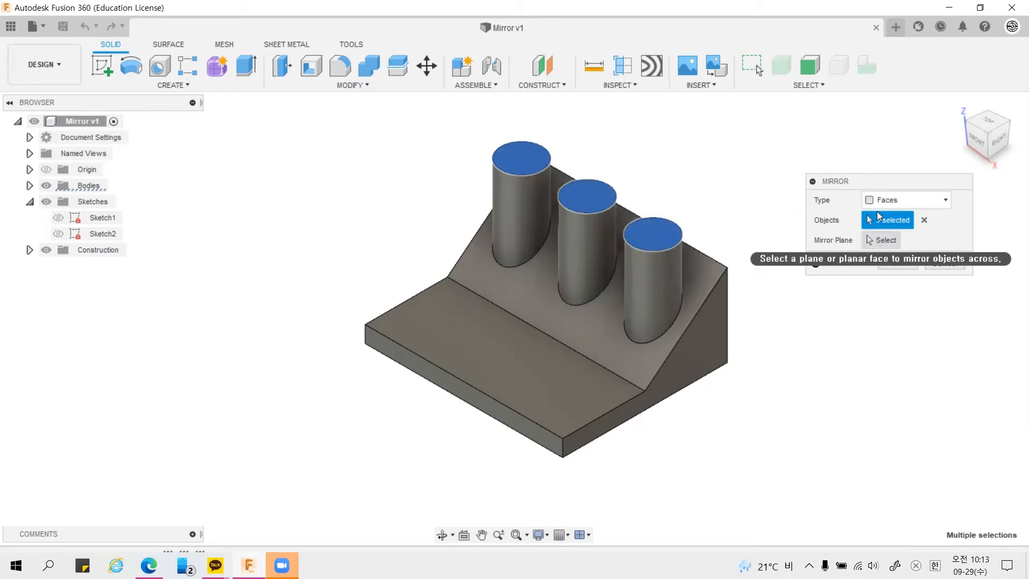
click(880, 242)
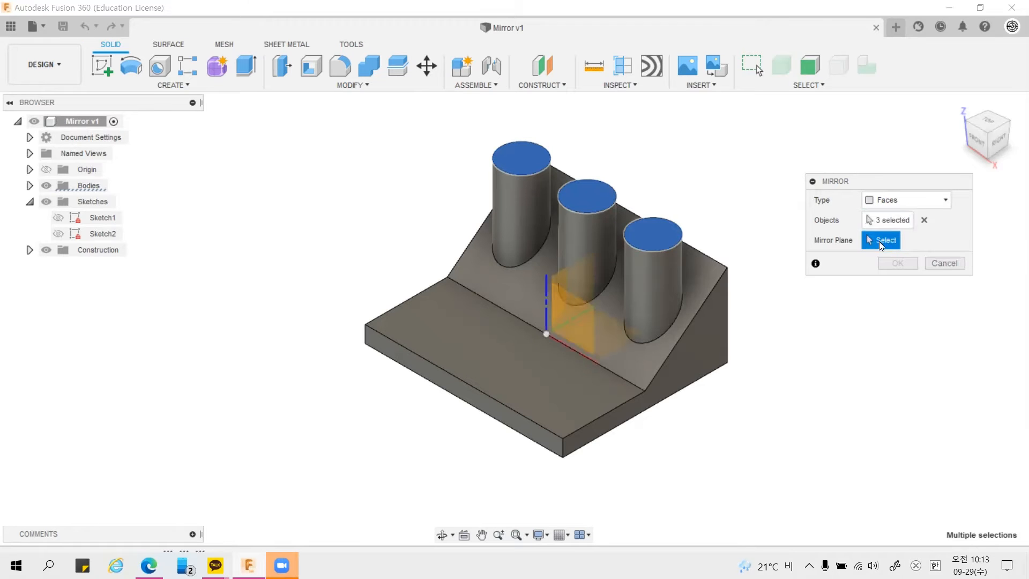
click(560, 305)
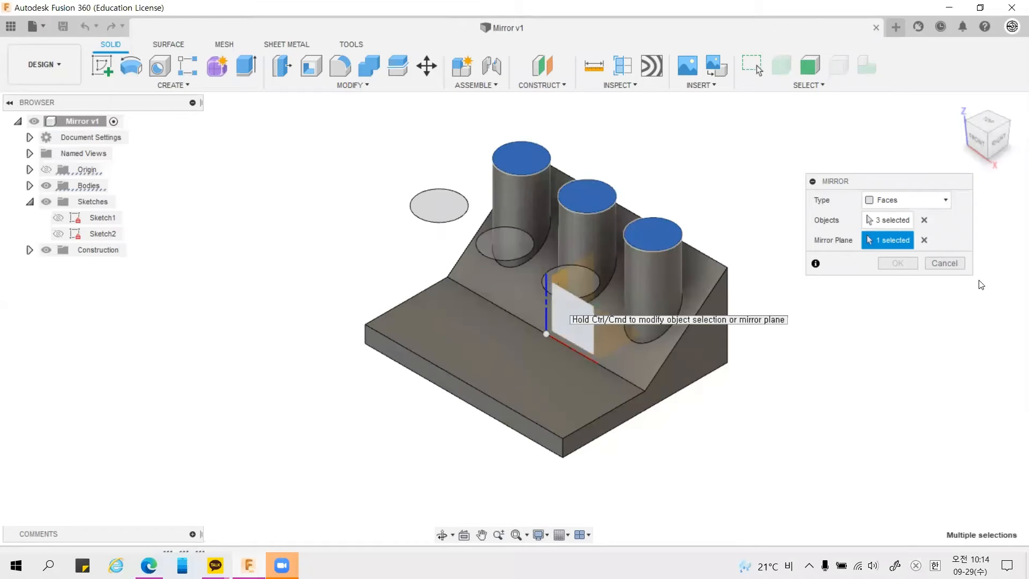
click(899, 262)
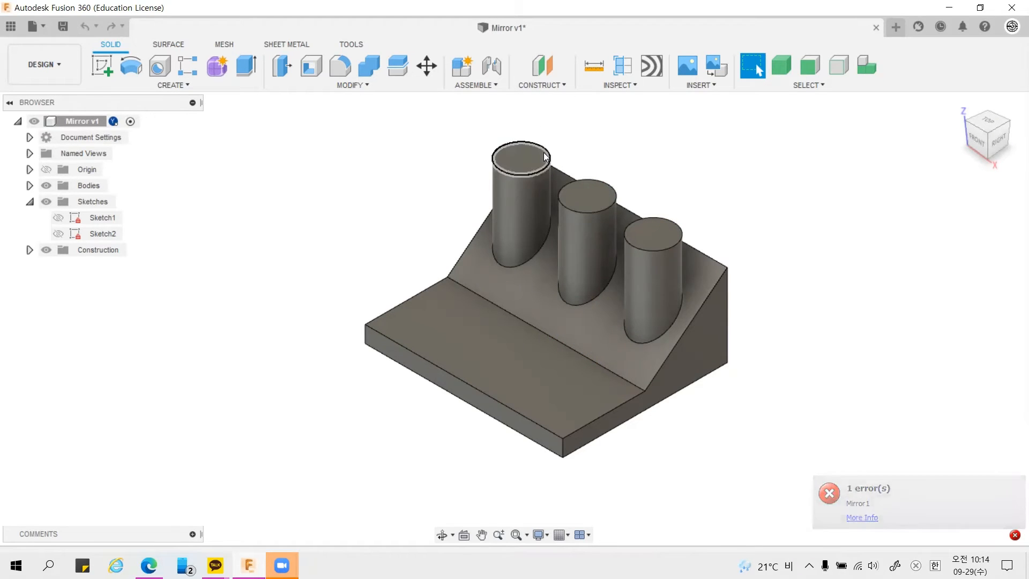
click(528, 156)
click(587, 190)
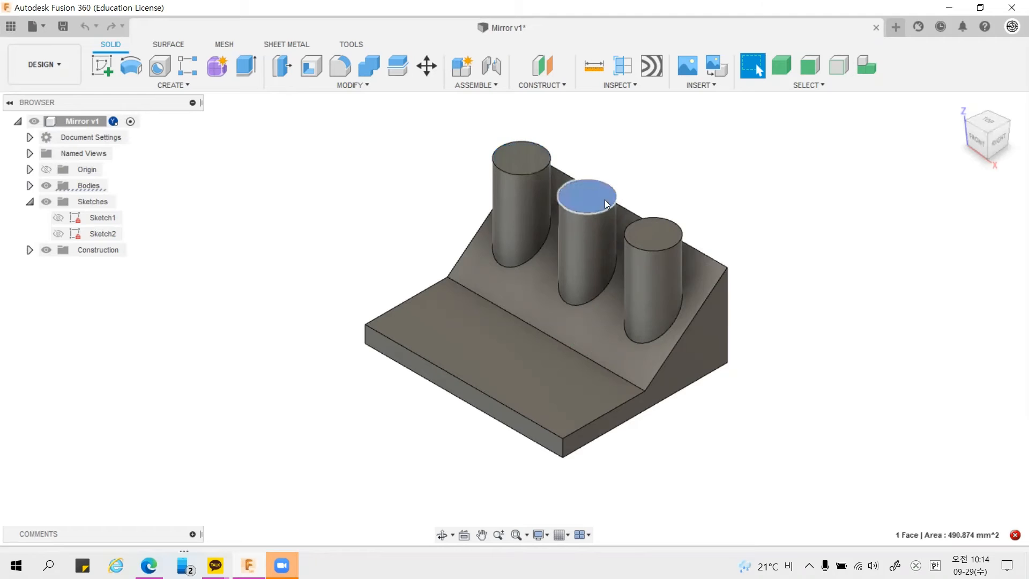
click(650, 225)
click(588, 197)
click(528, 165)
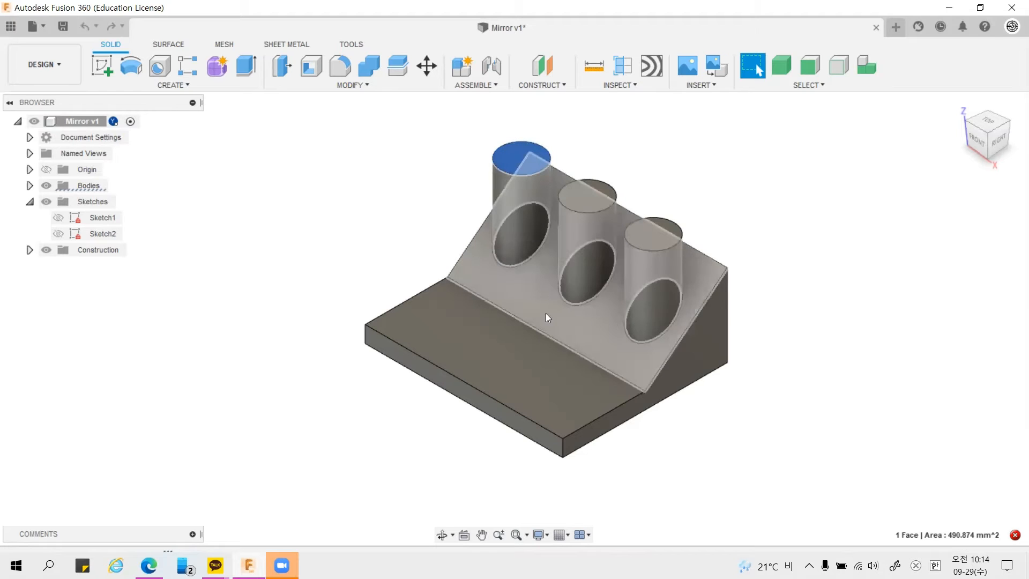
click(638, 124)
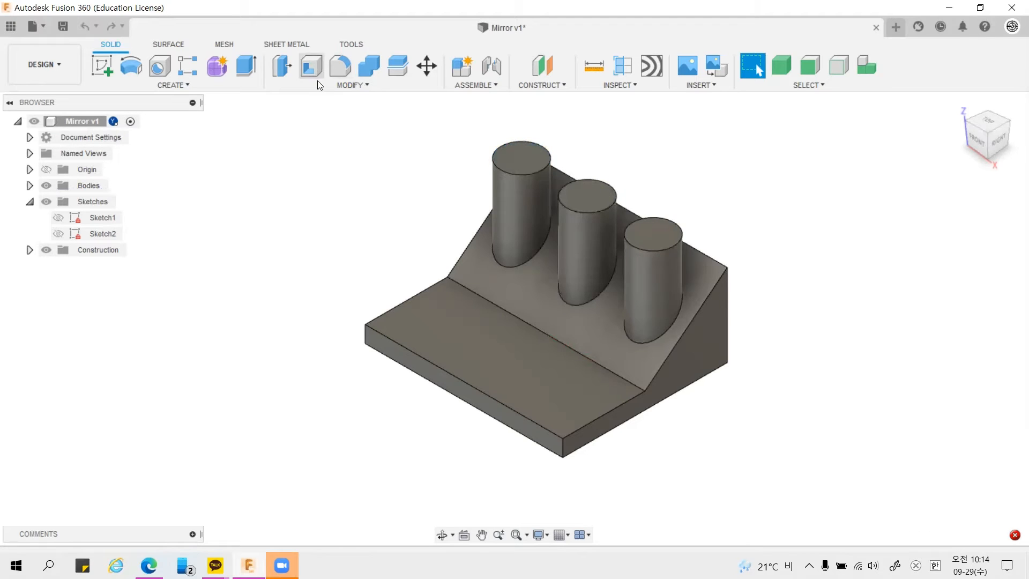
Step: Mirror the top and side faces of the leftmost cylinder on the slope across the origin XZ plane, using the Faces type
right_click(694, 140)
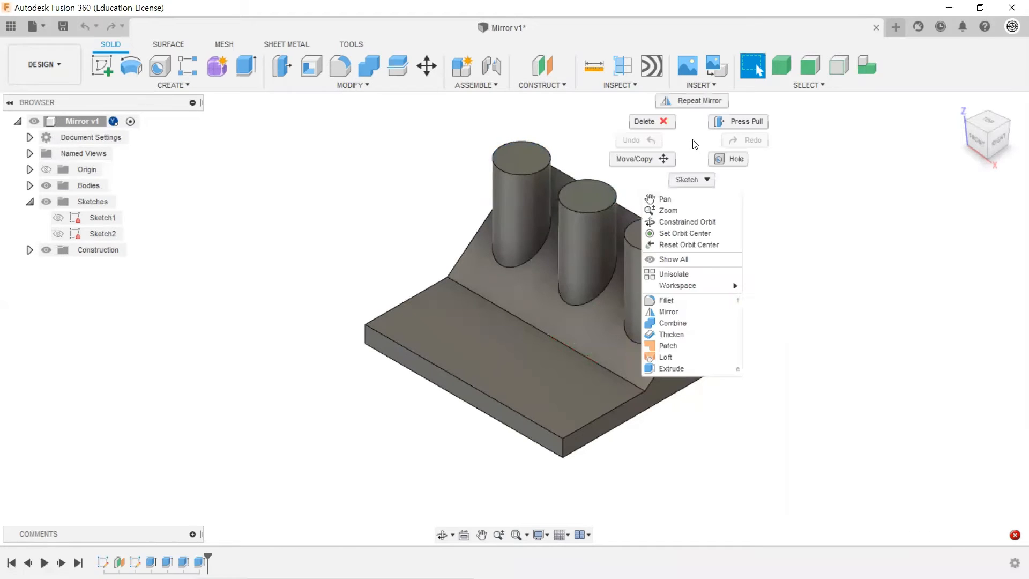
click(681, 90)
click(523, 152)
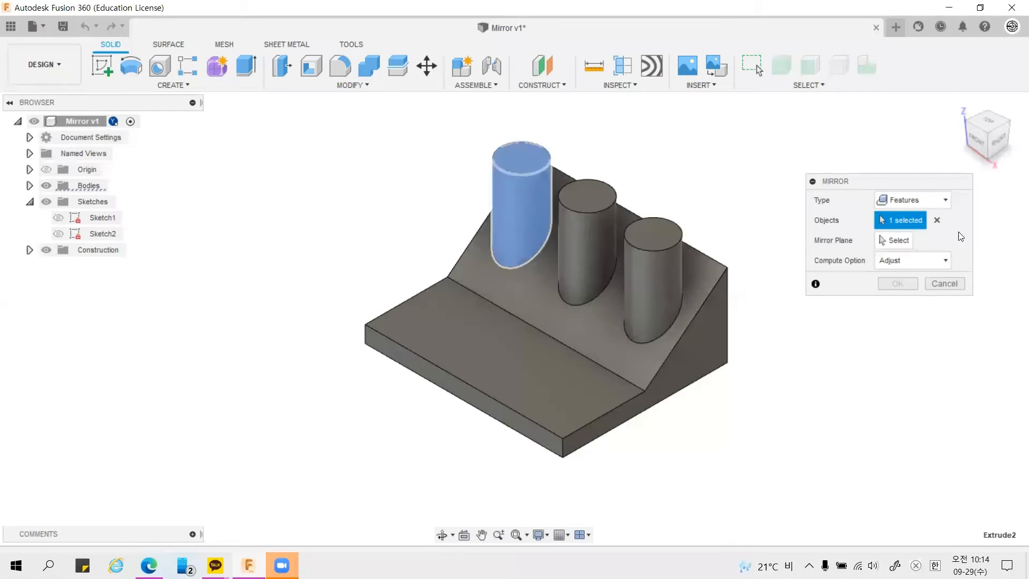
click(906, 200)
click(901, 214)
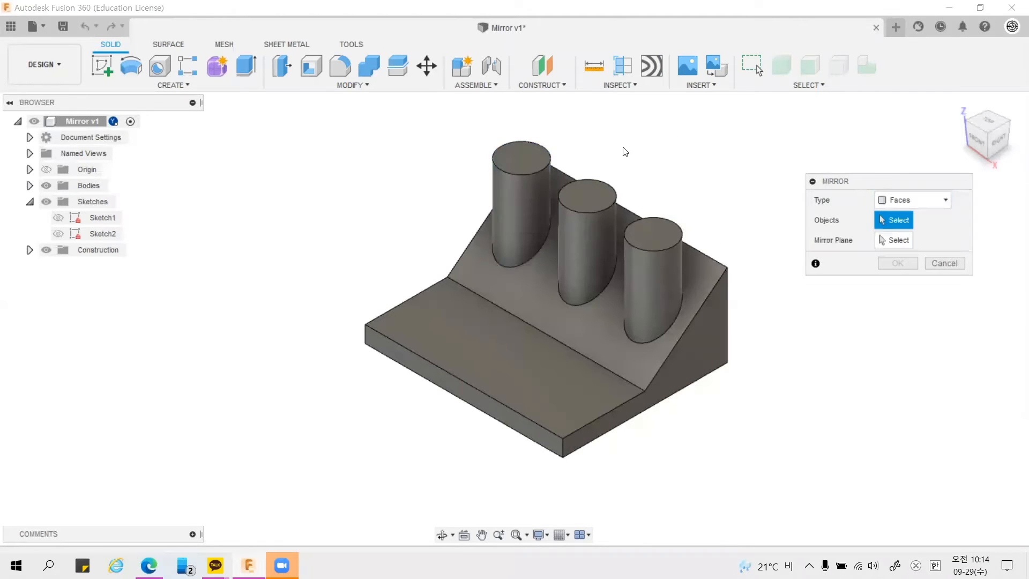
click(534, 157)
click(495, 244)
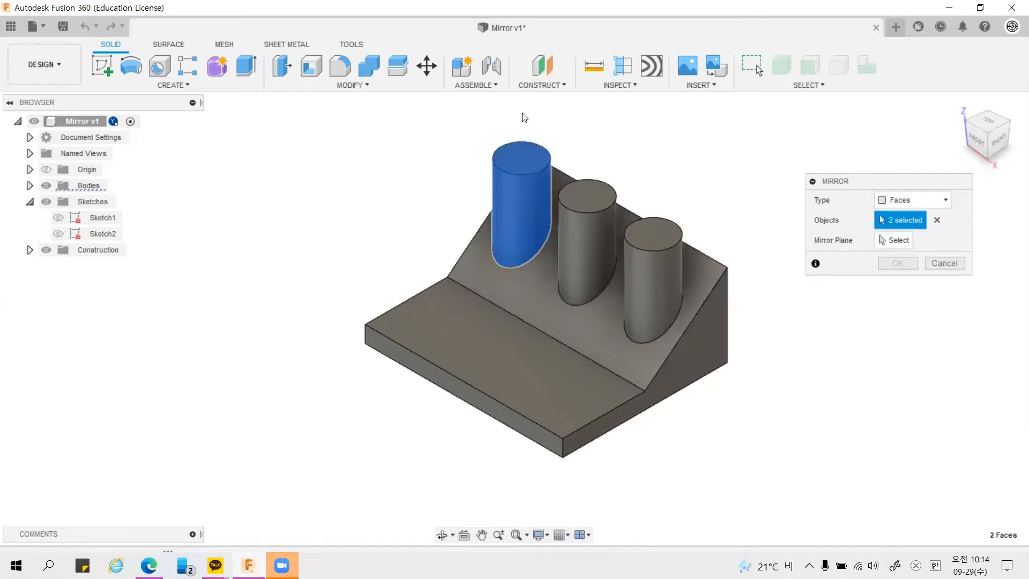
click(895, 239)
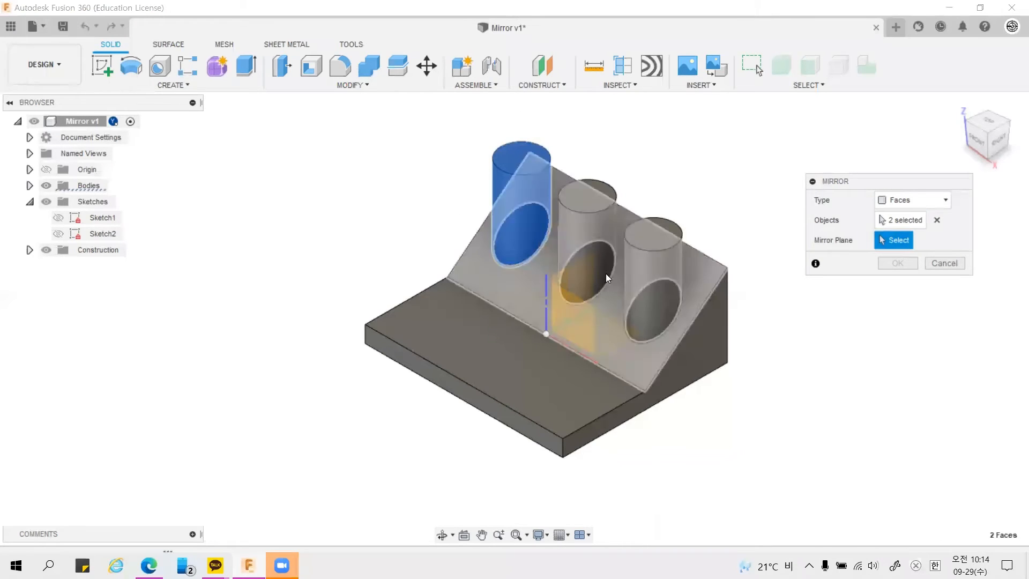
click(557, 302)
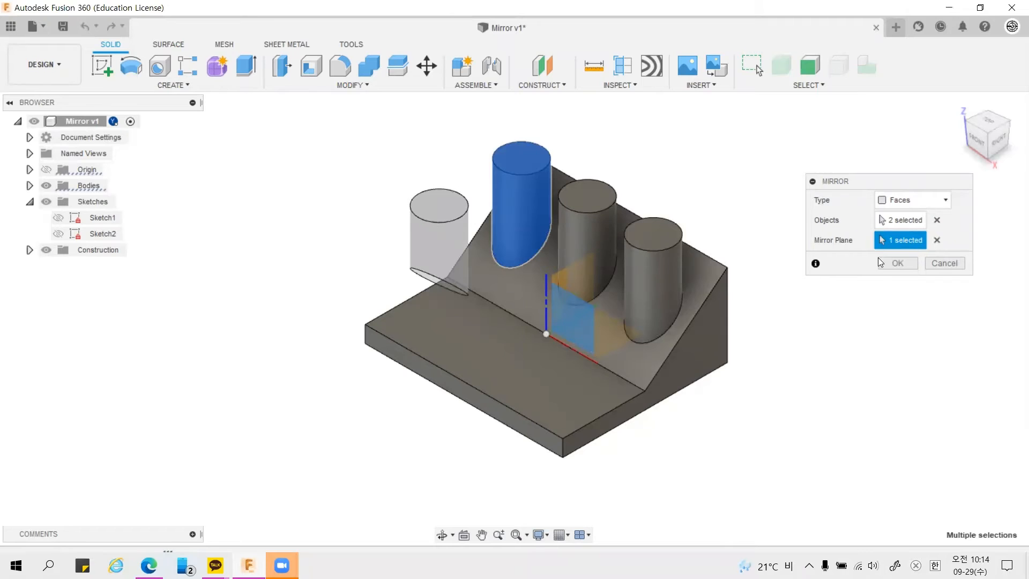
click(892, 263)
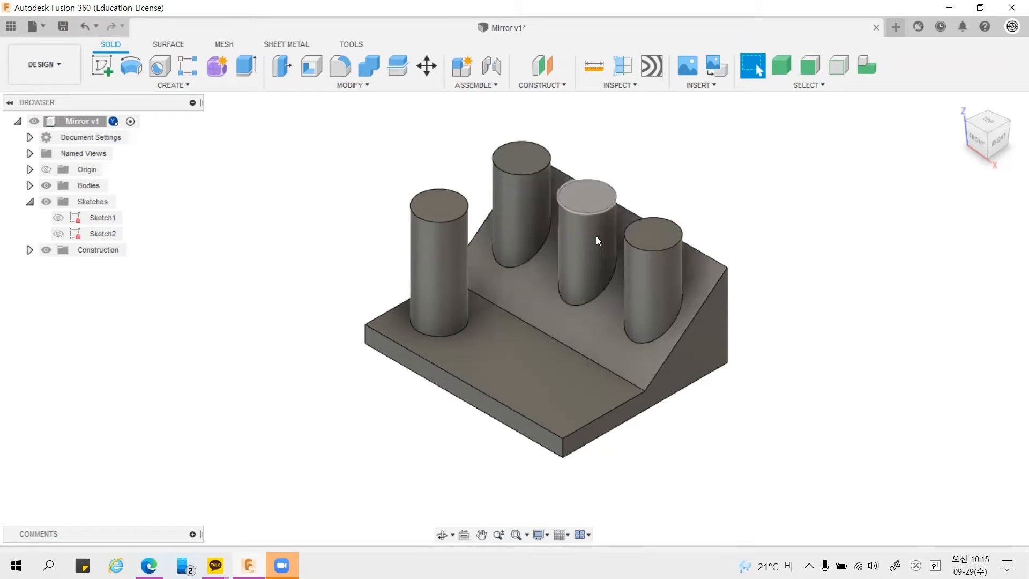
Step: Mirror the top and side faces of the middle slope cylinder across the origin XZ plane
shift+middle_drag(845, 193, 799, 169)
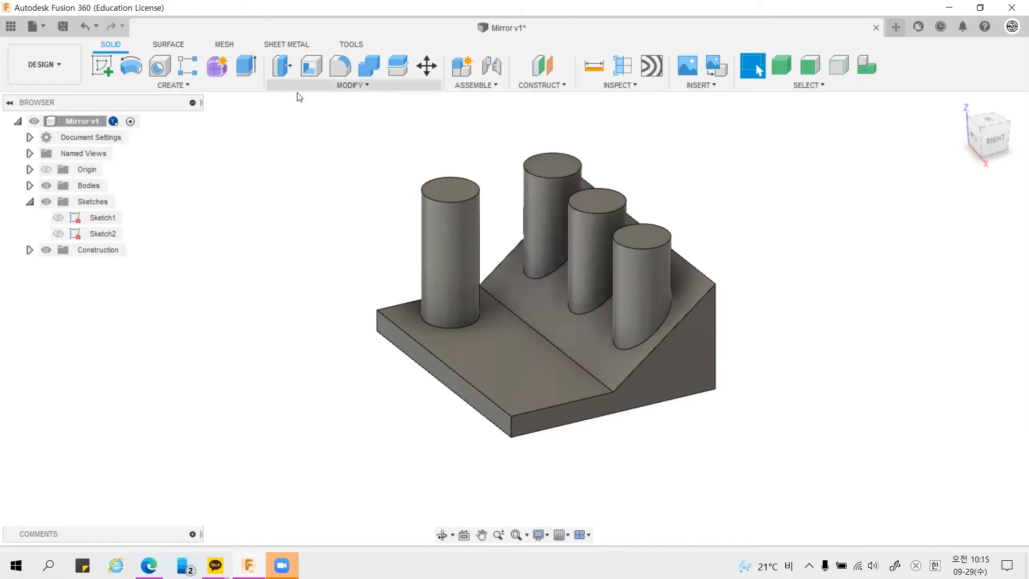
click(168, 85)
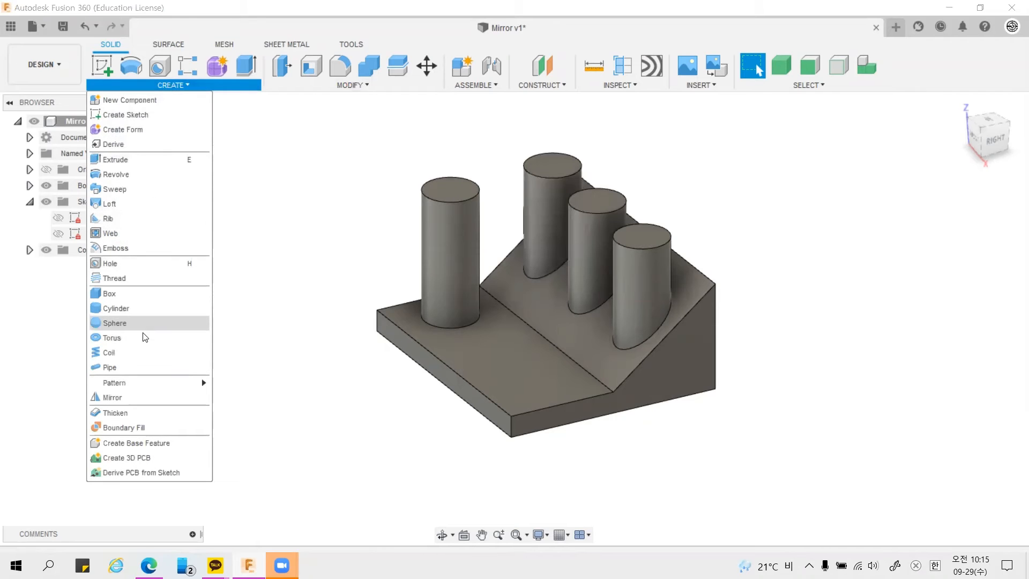
click(142, 396)
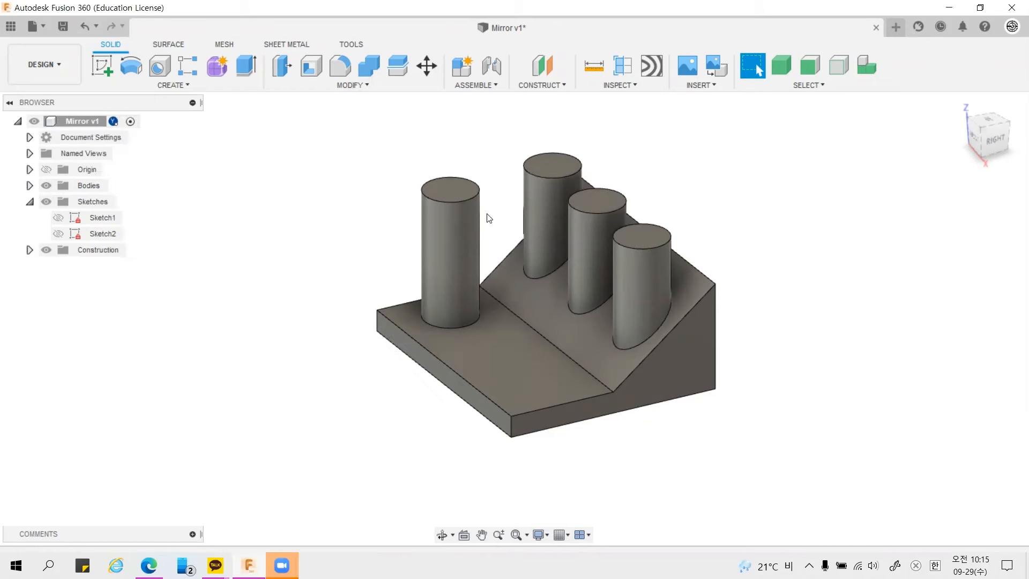
click(575, 206)
click(588, 242)
click(874, 240)
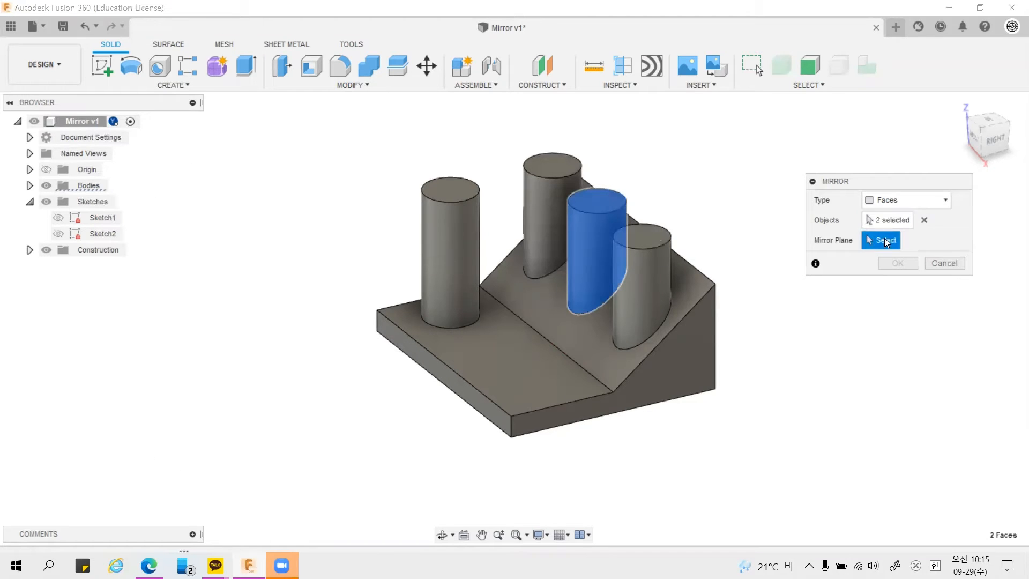
click(559, 319)
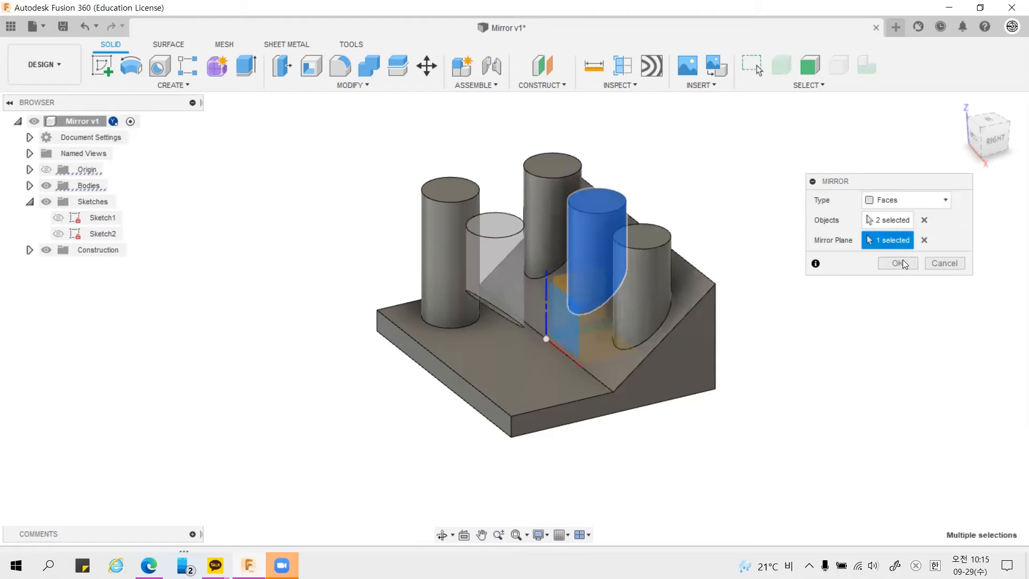
click(899, 262)
scroll(413, 164, down, 2)
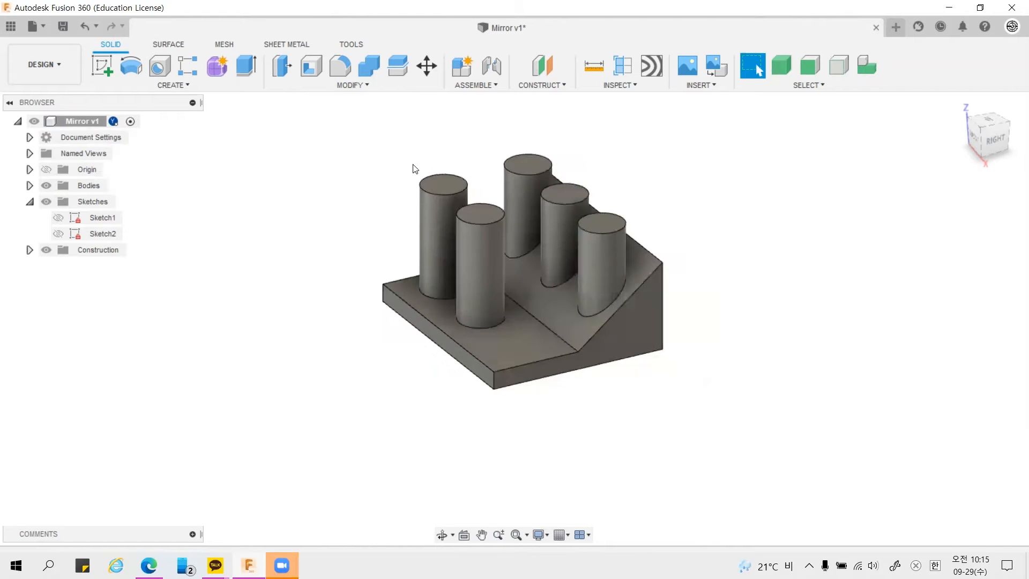
Step: Undo the mirror of the middle cylinder's faces
key(ctrl+z)
shift+middle_drag(596, 132, 617, 148)
scroll(467, 197, up, 2)
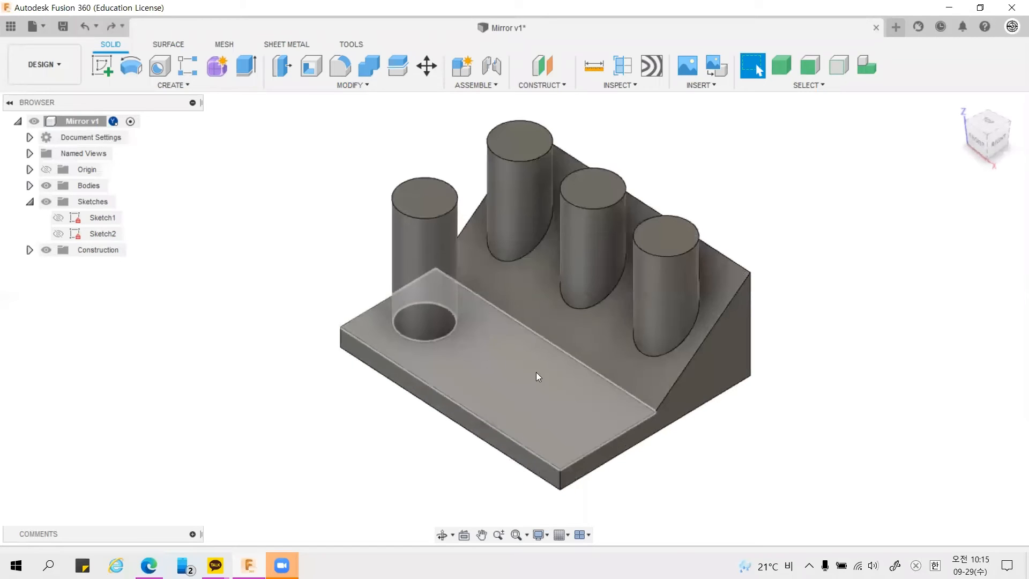
Step: Try to mirror the top and side faces of the middle slope cylinder across the base plate's narrow front face, using the Faces type
click(172, 85)
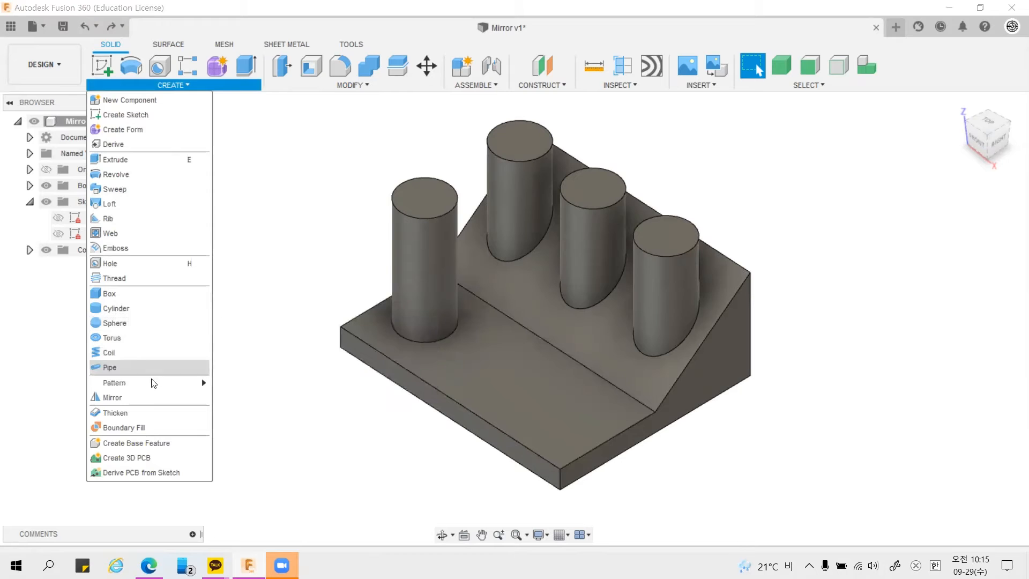
click(148, 397)
click(592, 186)
click(594, 236)
click(890, 240)
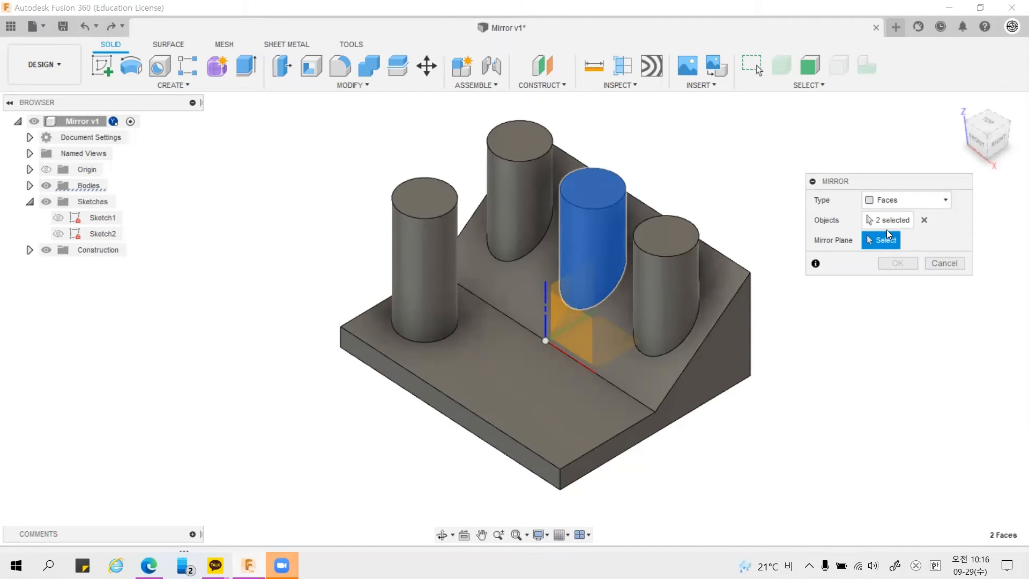
click(450, 410)
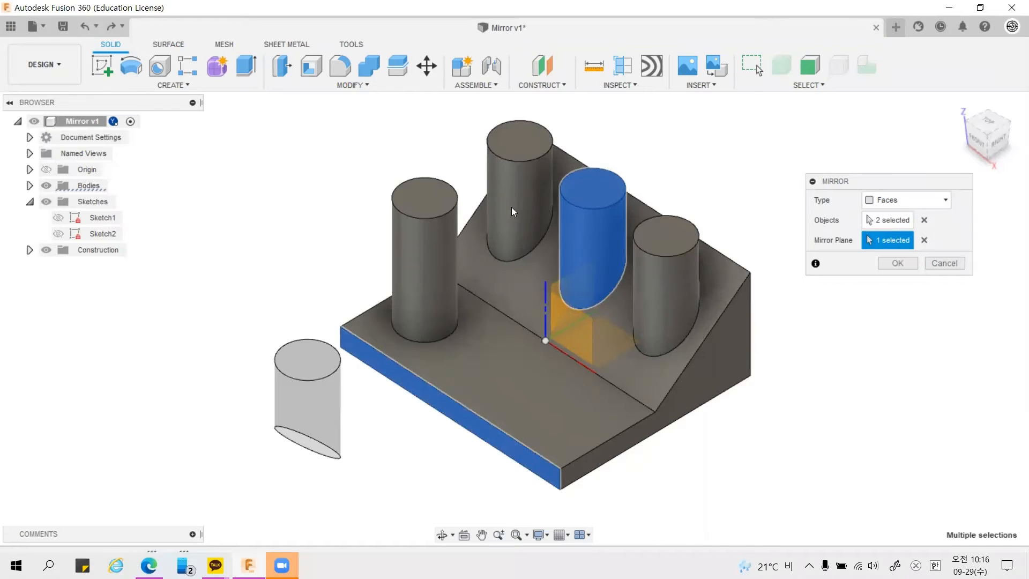
scroll(511, 207, down, 2)
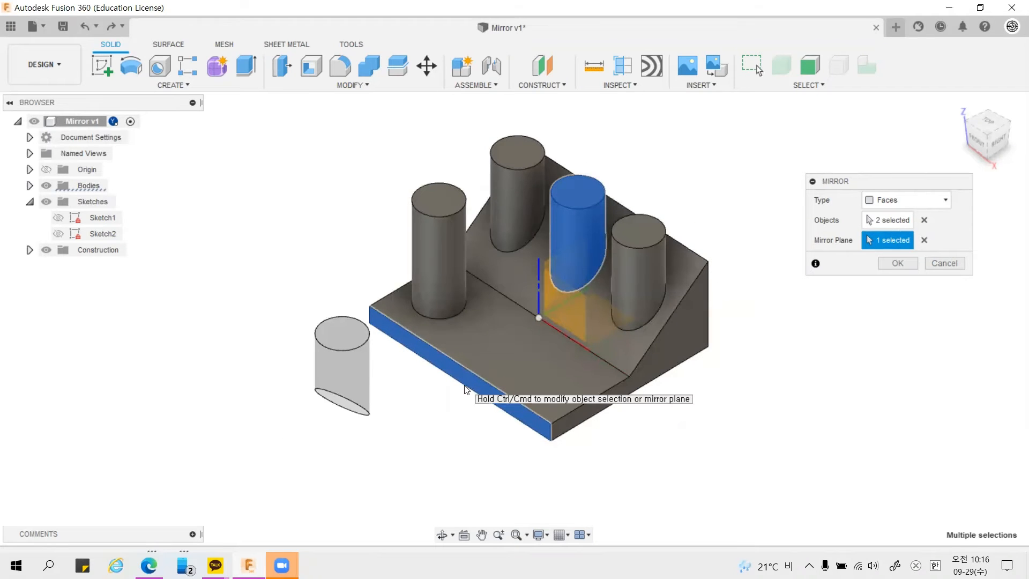
click(892, 261)
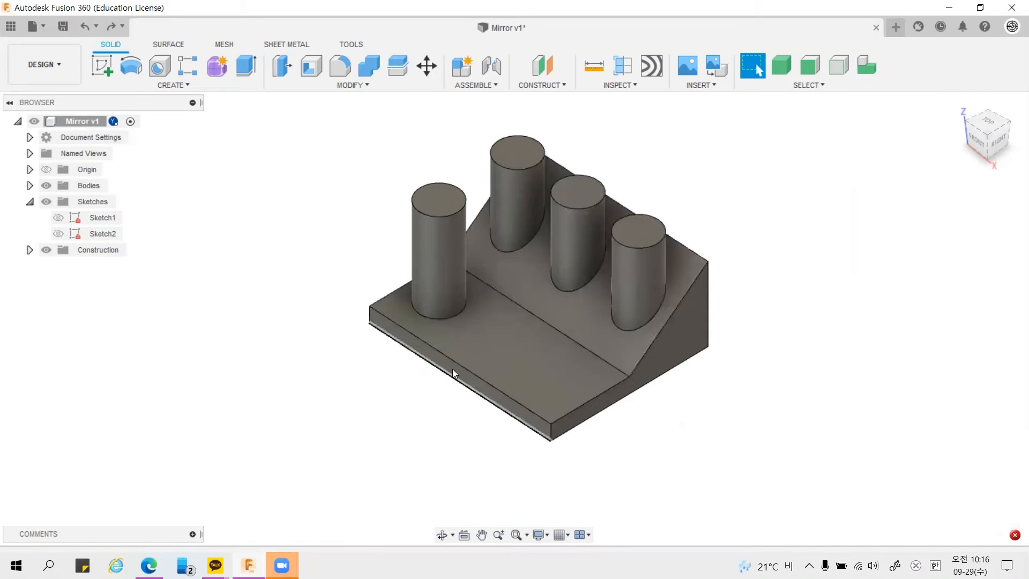
shift+middle_drag(838, 322, 493, 316)
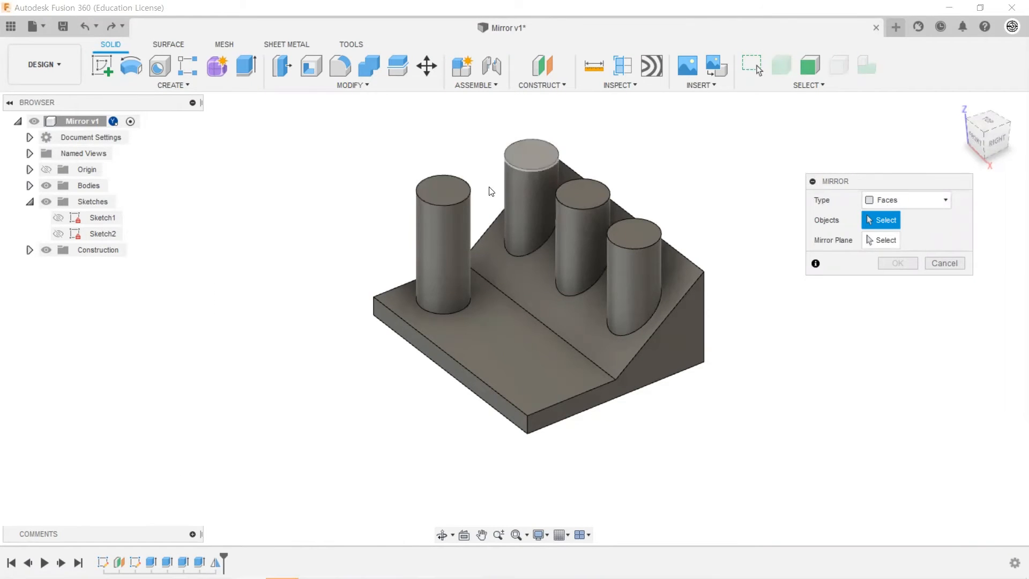
click(900, 206)
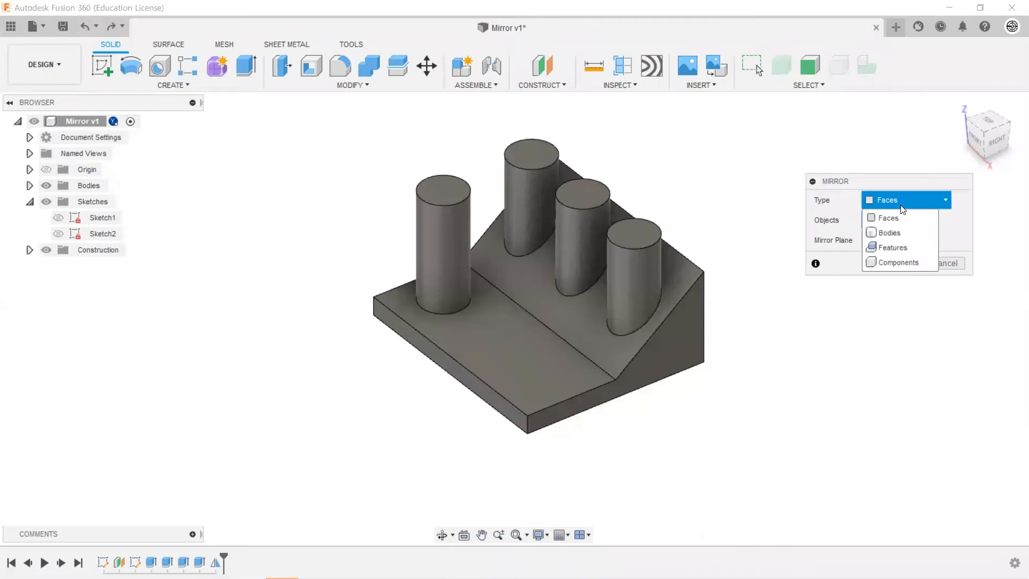
click(894, 234)
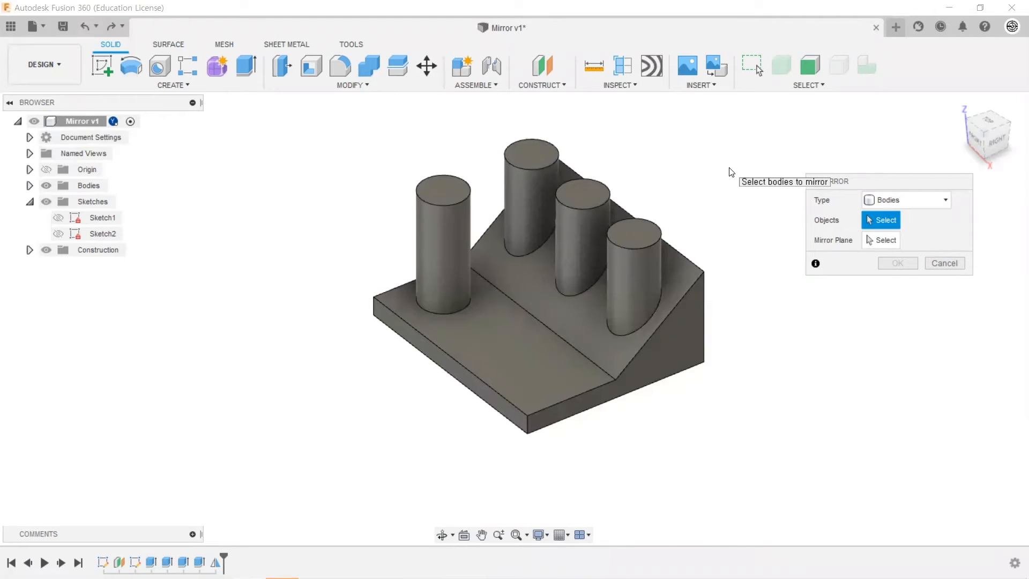
click(30, 186)
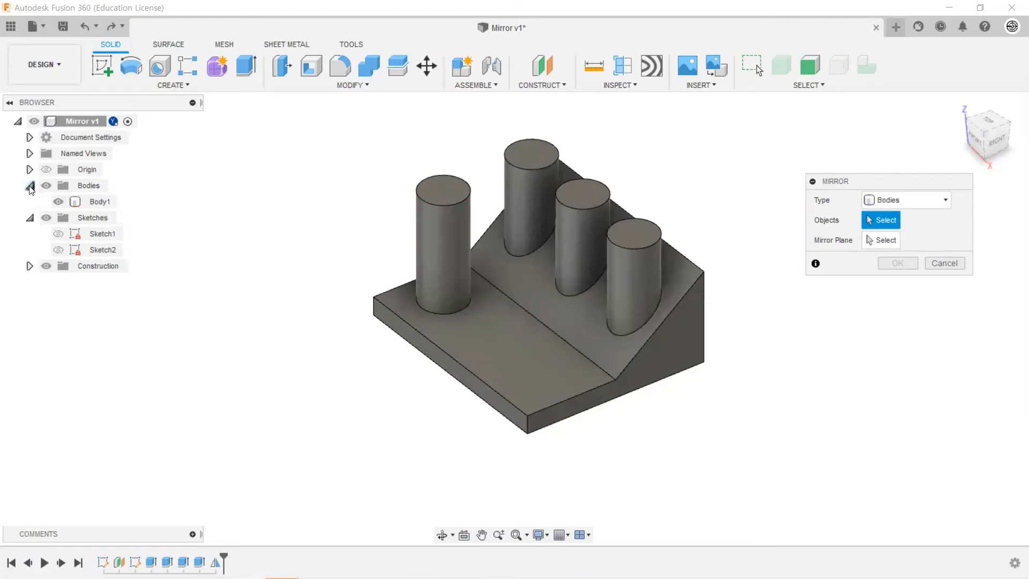
click(106, 203)
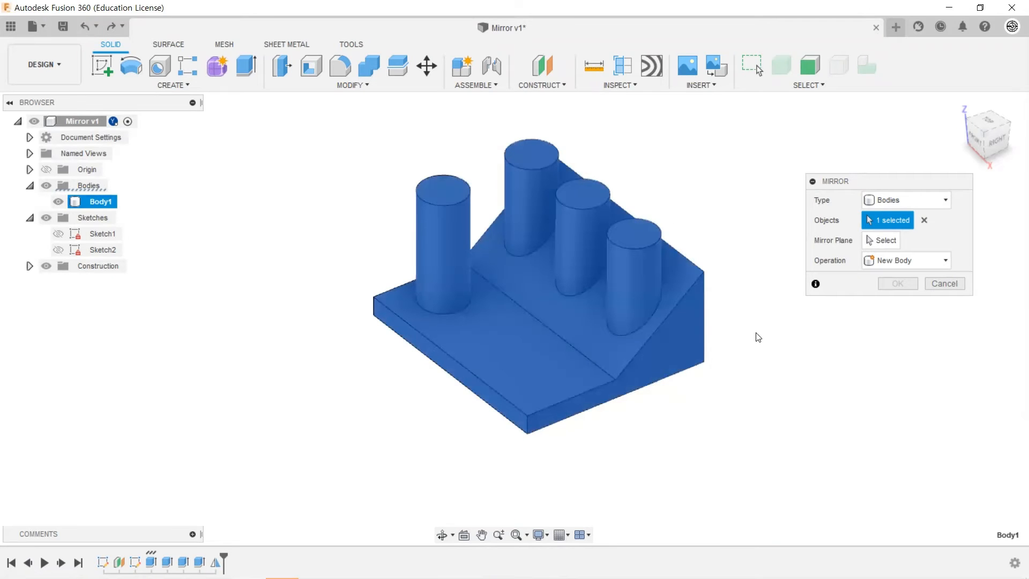
click(952, 284)
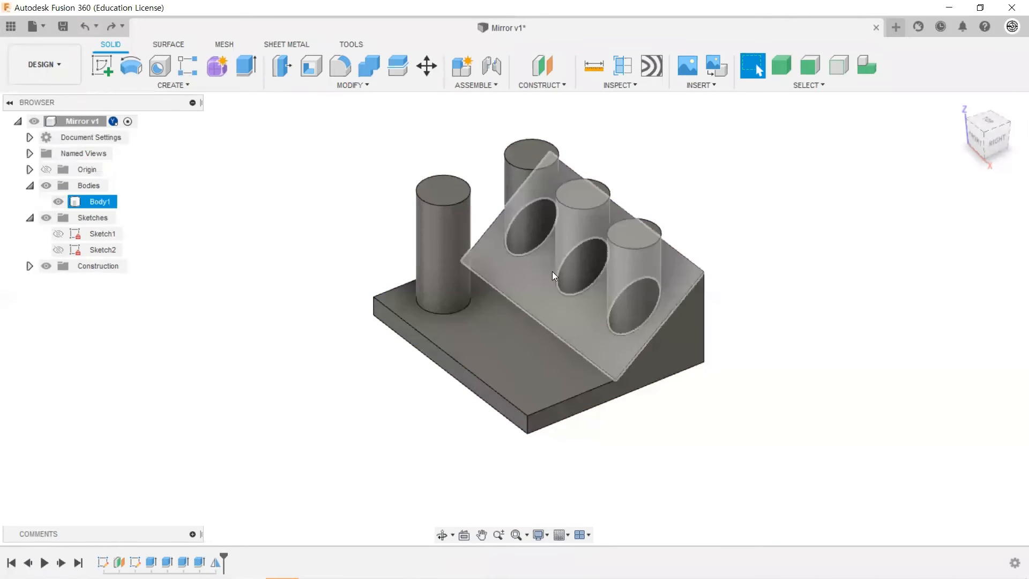
Step: Undo the mirror of the leftmost slope cylinder's faces
key(ctrl+z)
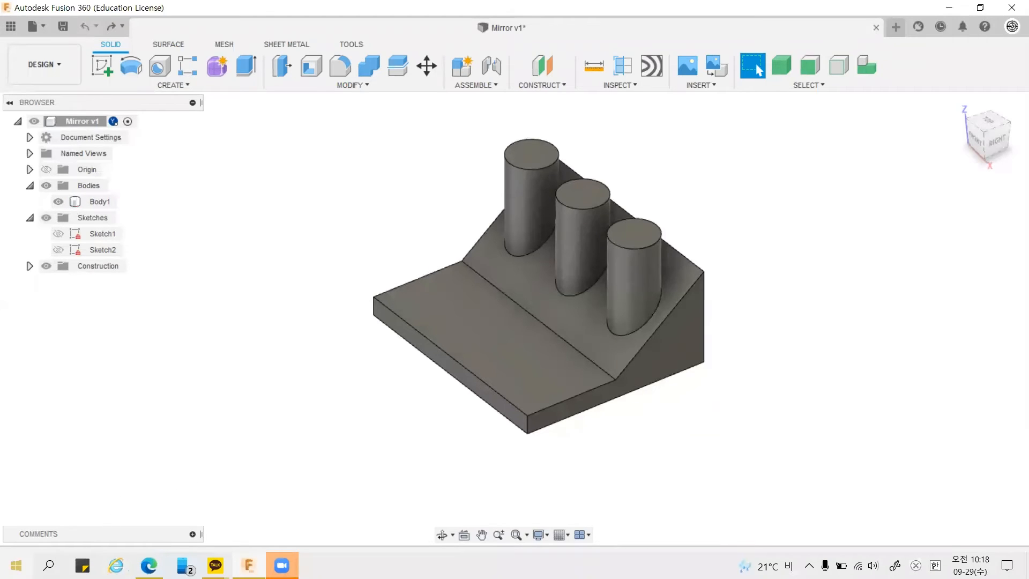
click(16, 566)
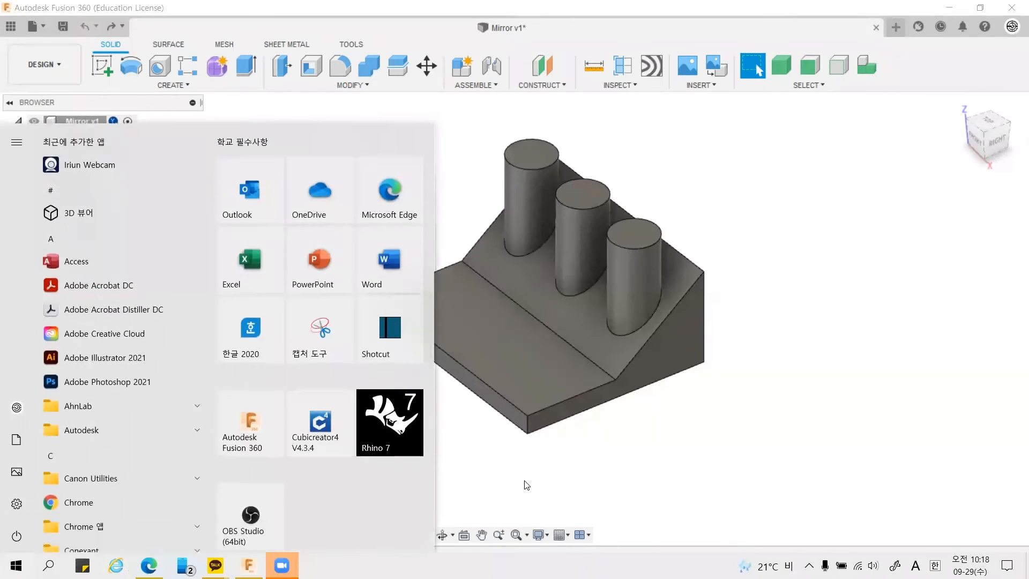
click(526, 485)
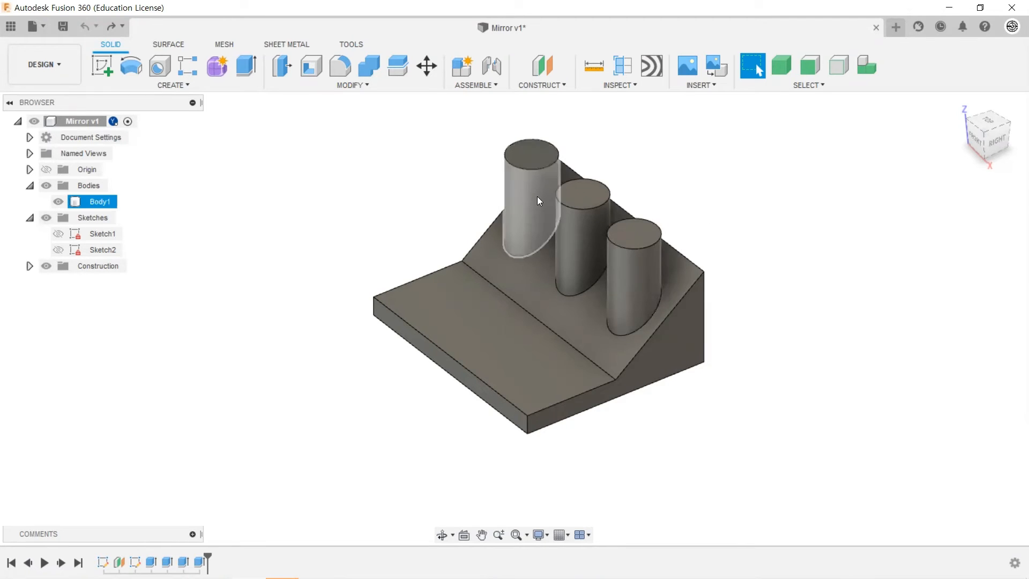
Step: Review the extrusion settings of the middle slope cylinder
right_click(183, 562)
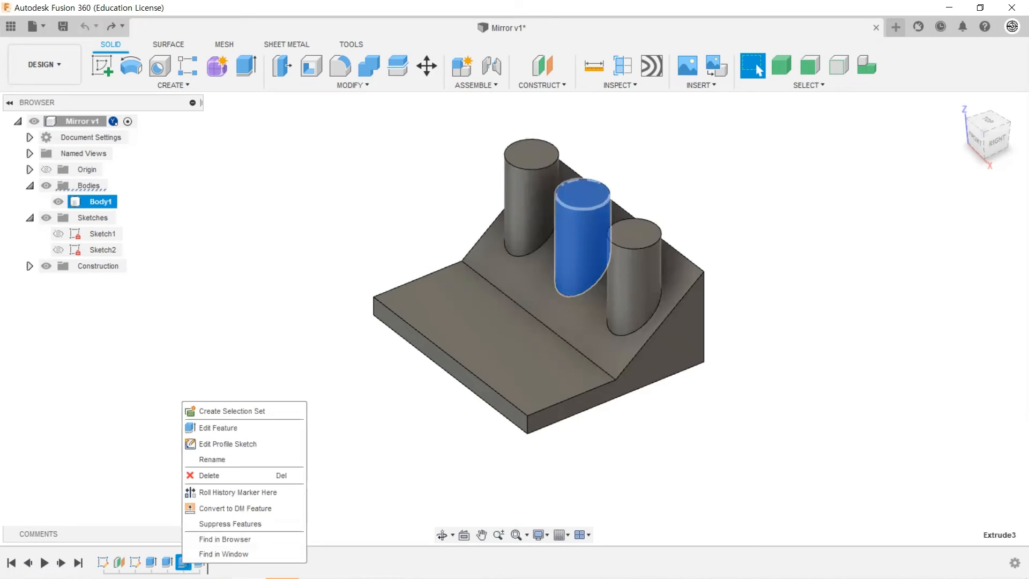
click(224, 429)
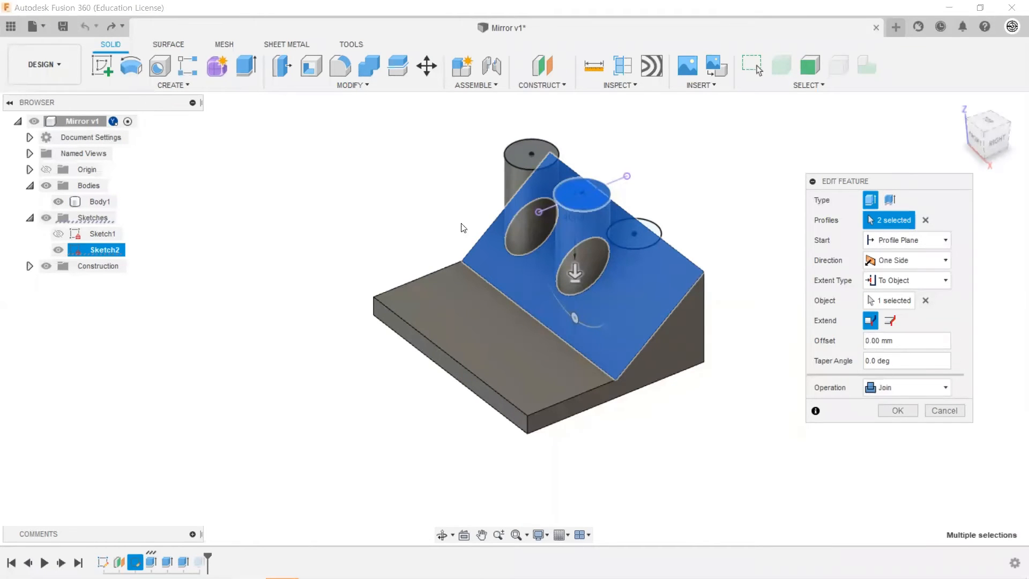
click(892, 412)
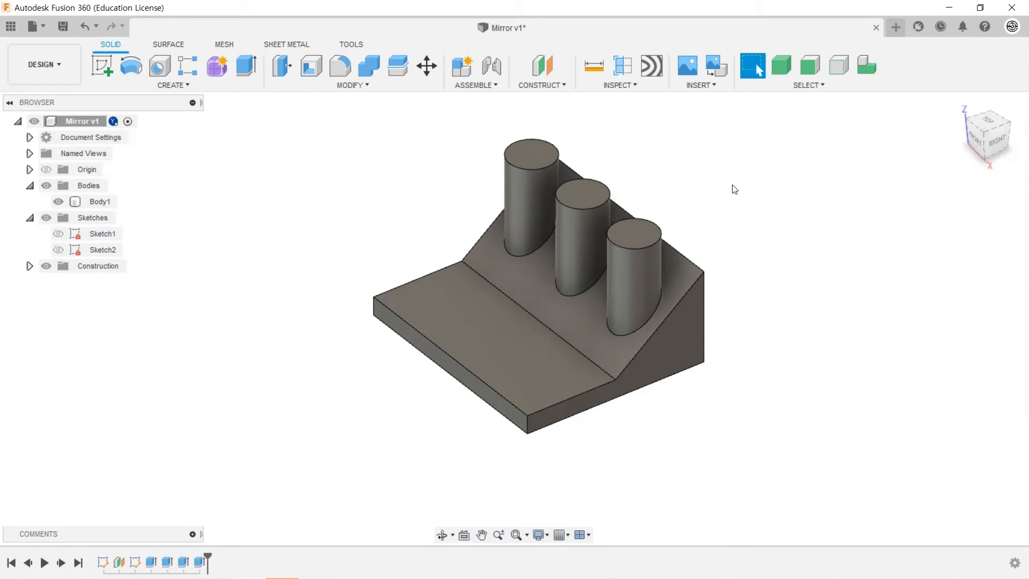
Step: Mirror the whole body across the base plate's narrow front face, using the Bodies type and the Join operation
click(171, 84)
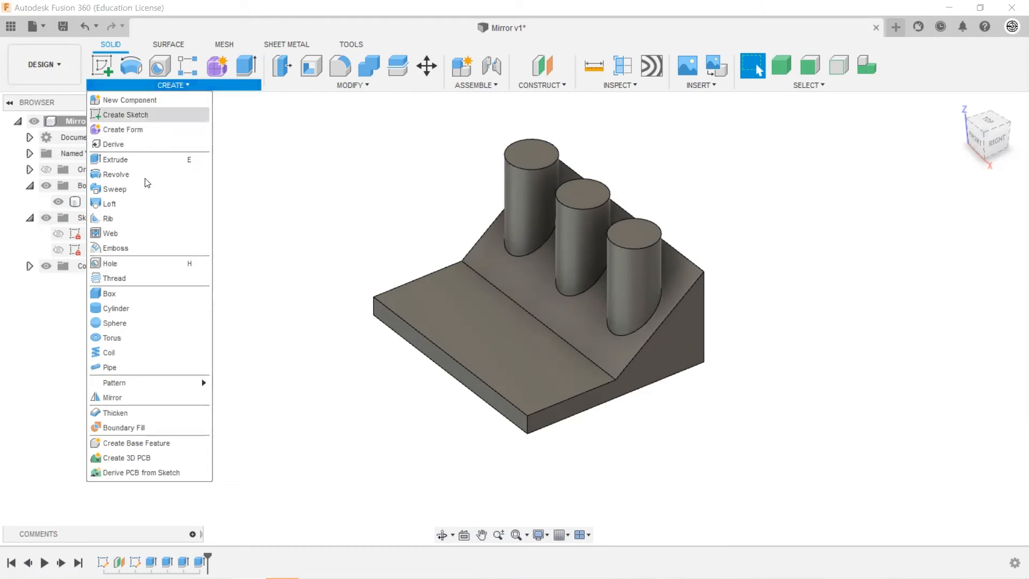
click(127, 398)
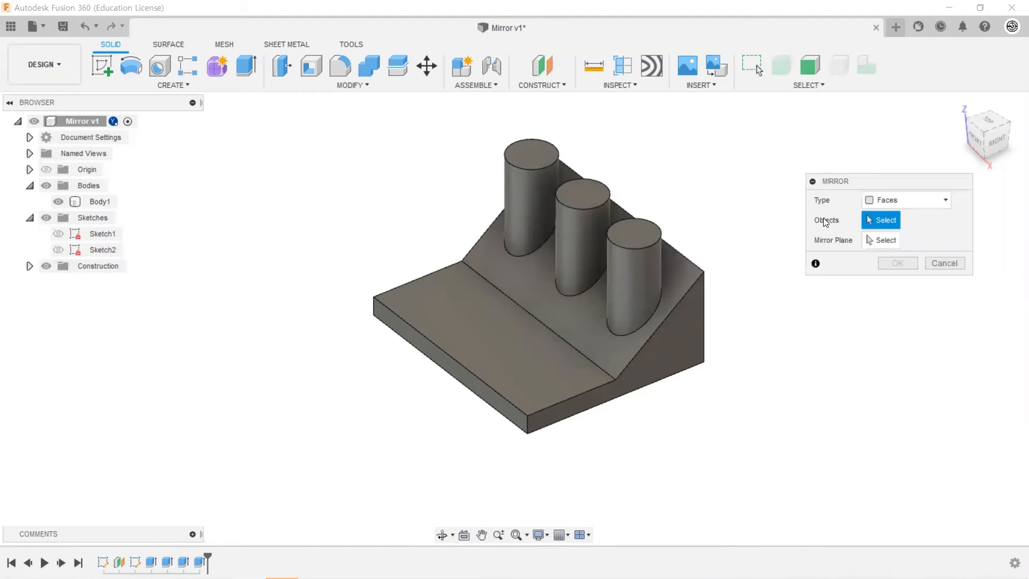
click(893, 200)
click(892, 232)
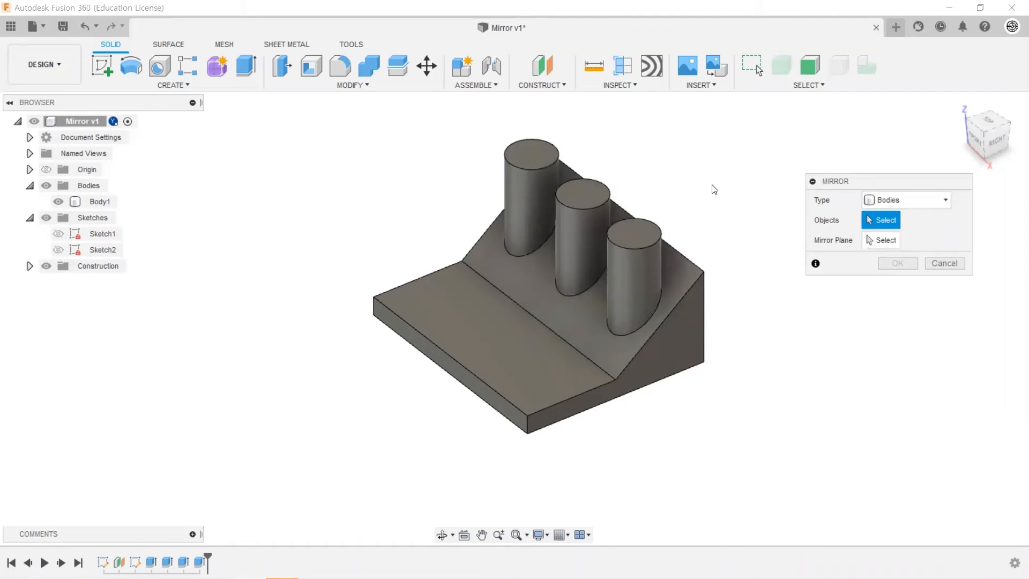
click(585, 206)
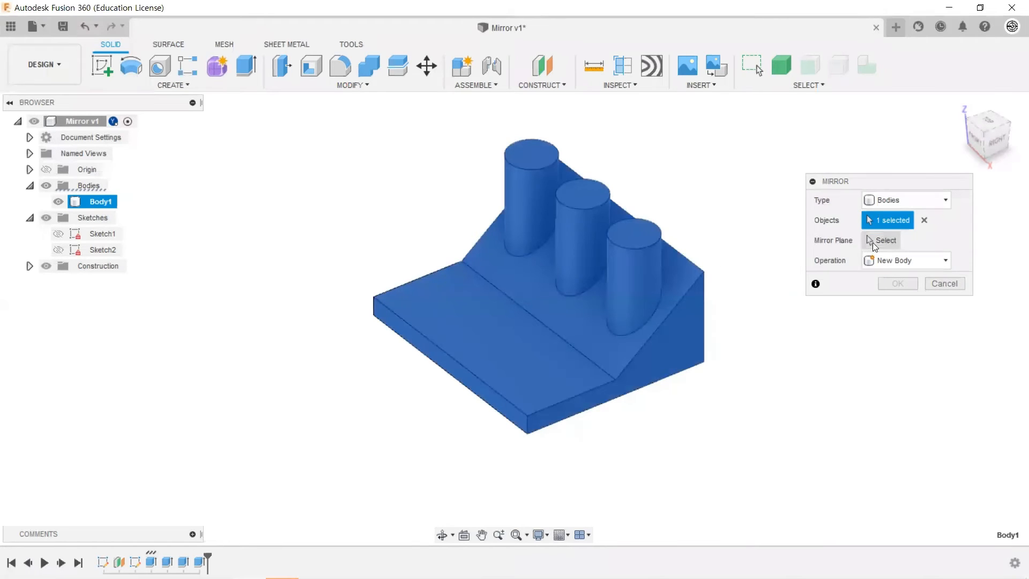
click(879, 241)
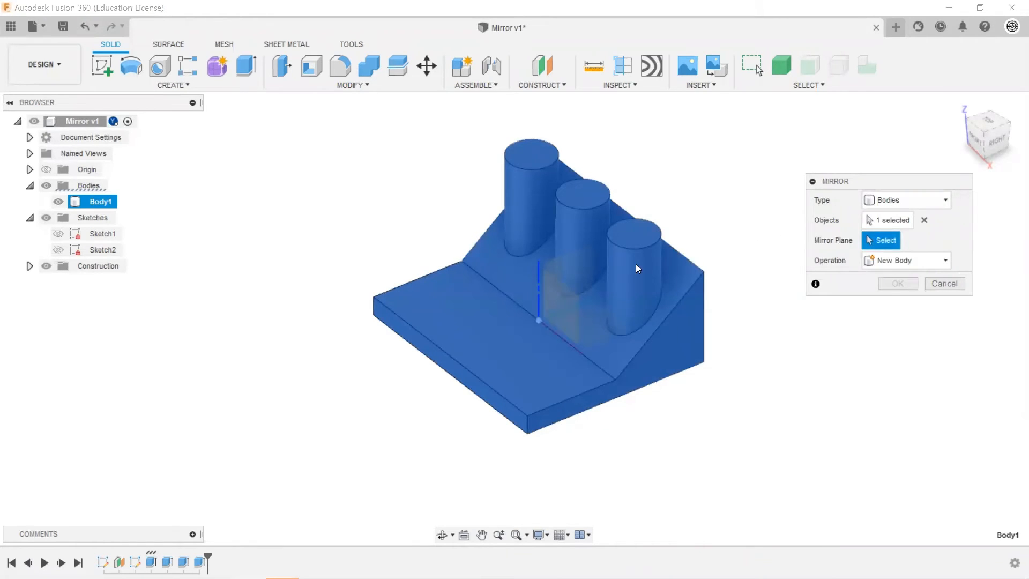
click(414, 343)
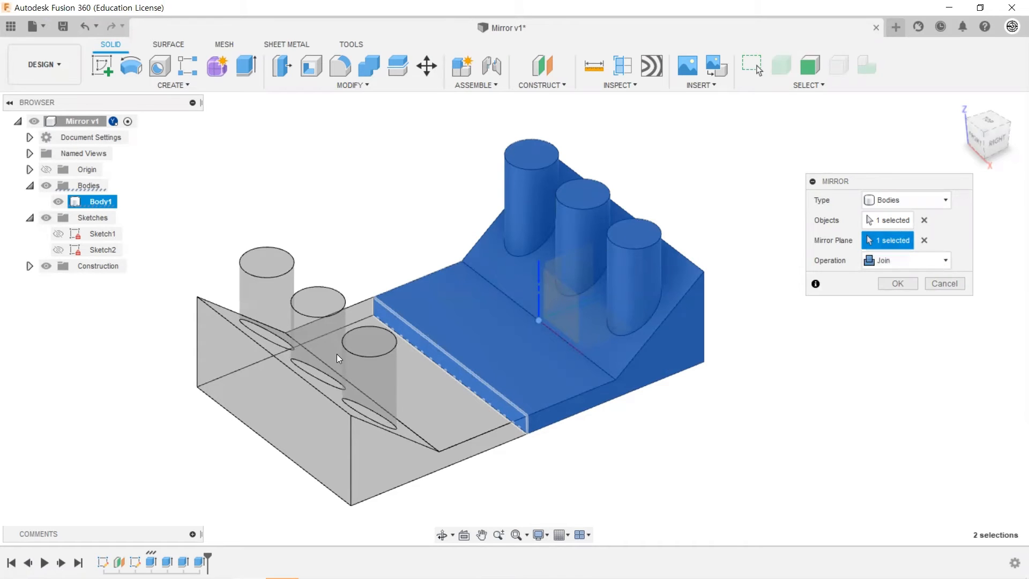
click(900, 285)
scroll(826, 287, down, 2)
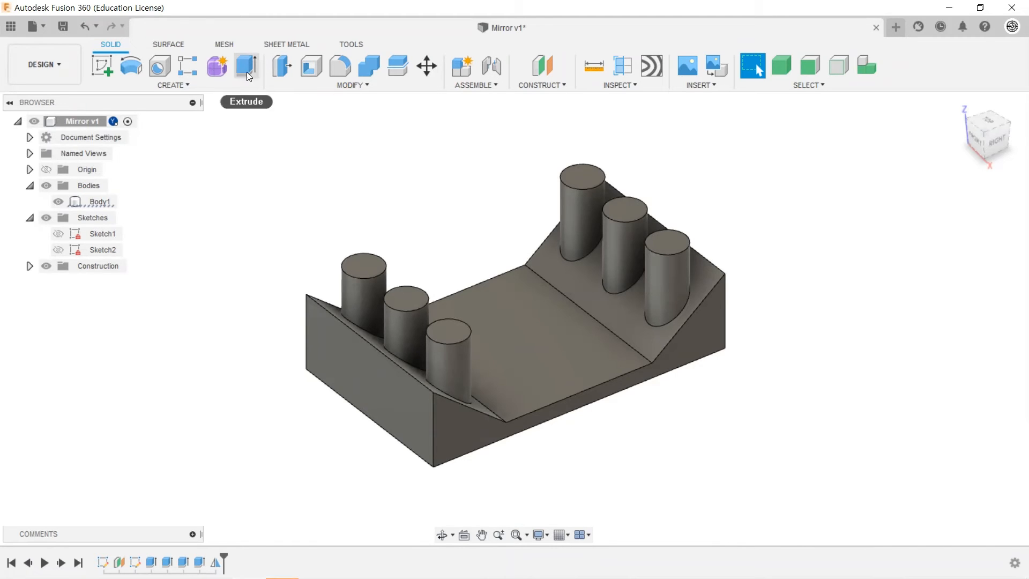
Step: Mirror the joined body across its stepped side face nearest the viewer, using the Bodies type and the New Body operation
right_click(275, 159)
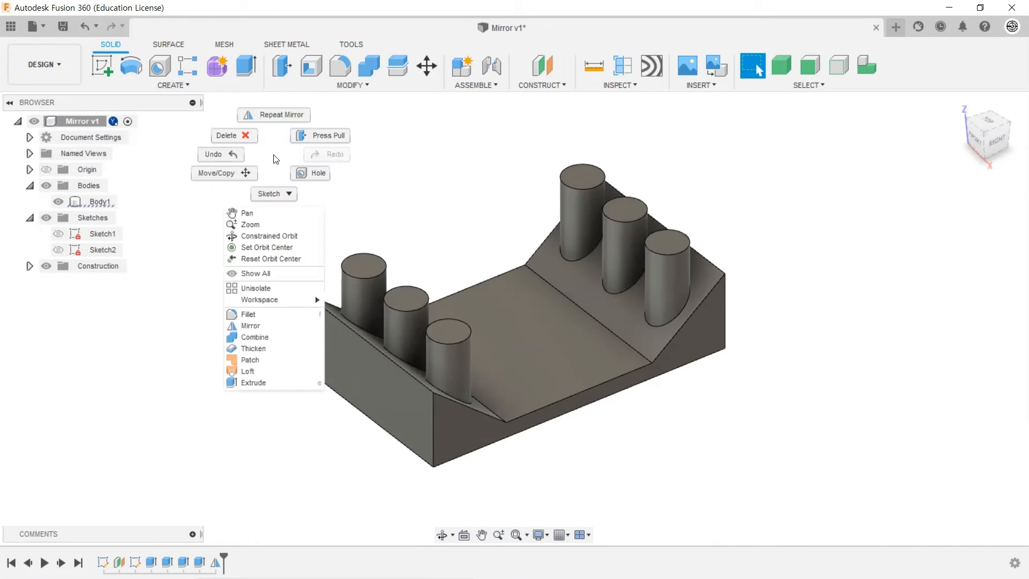
click(274, 117)
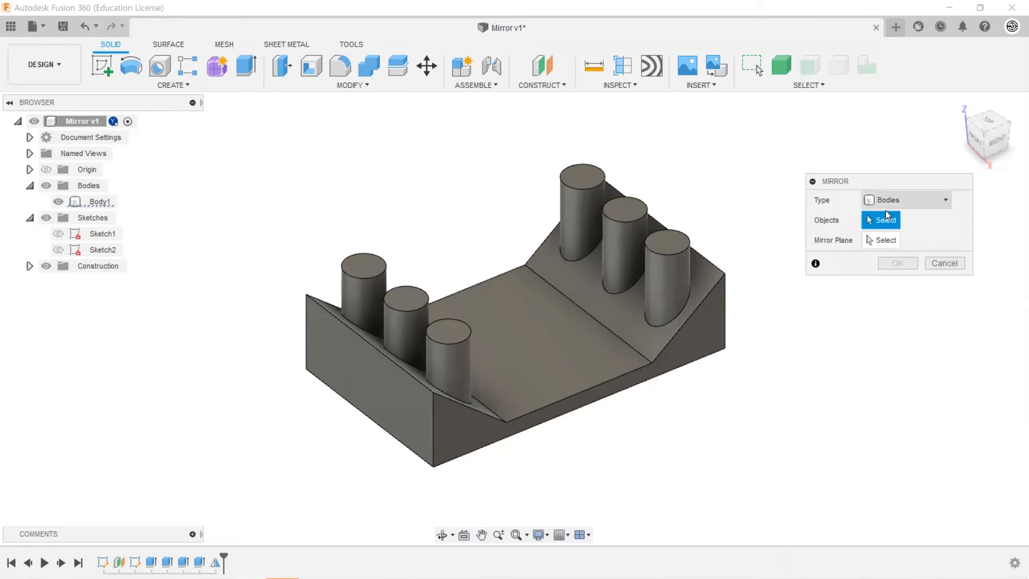
click(600, 343)
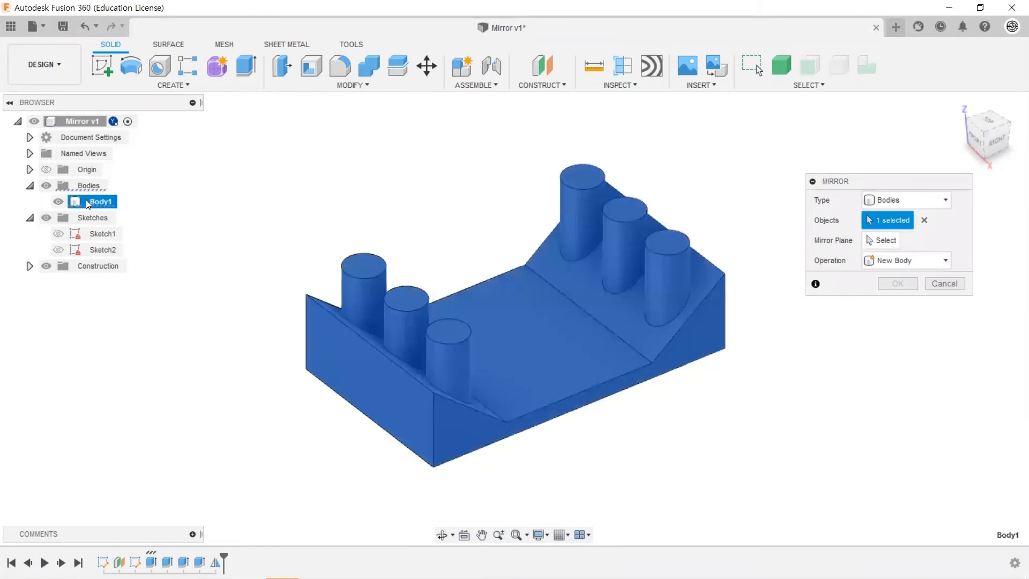
click(884, 240)
click(707, 337)
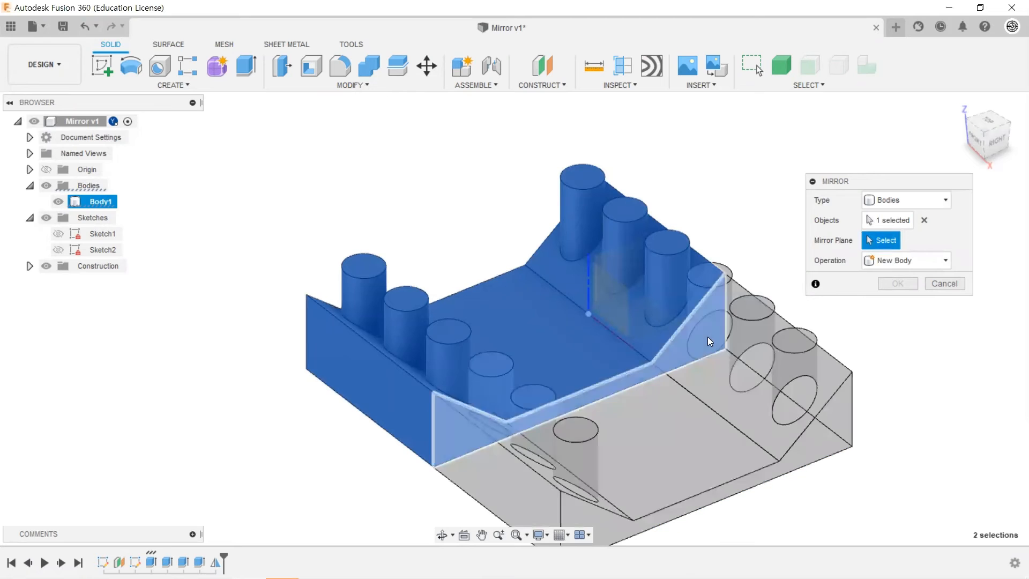
scroll(450, 107, down, 1)
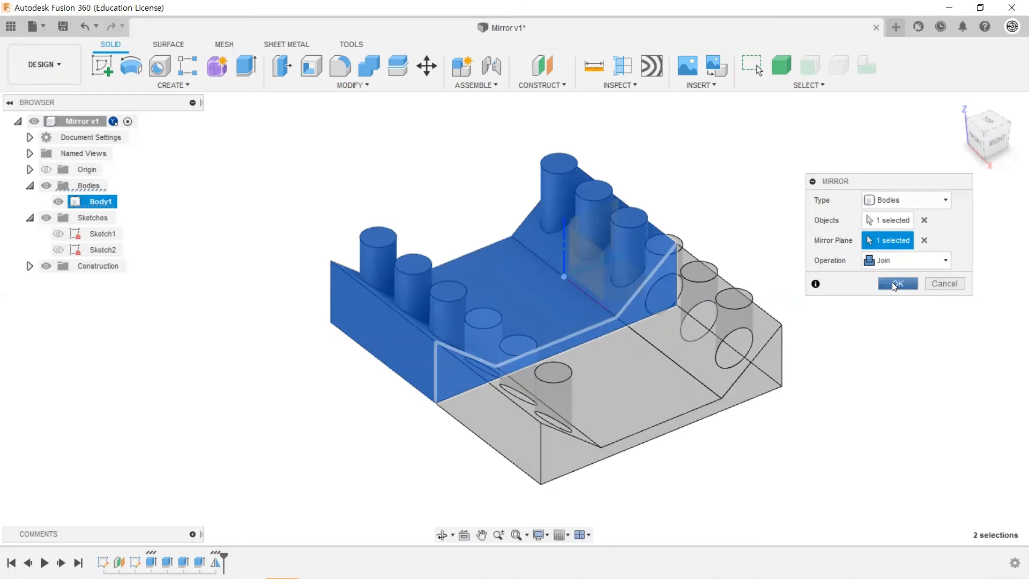
click(890, 260)
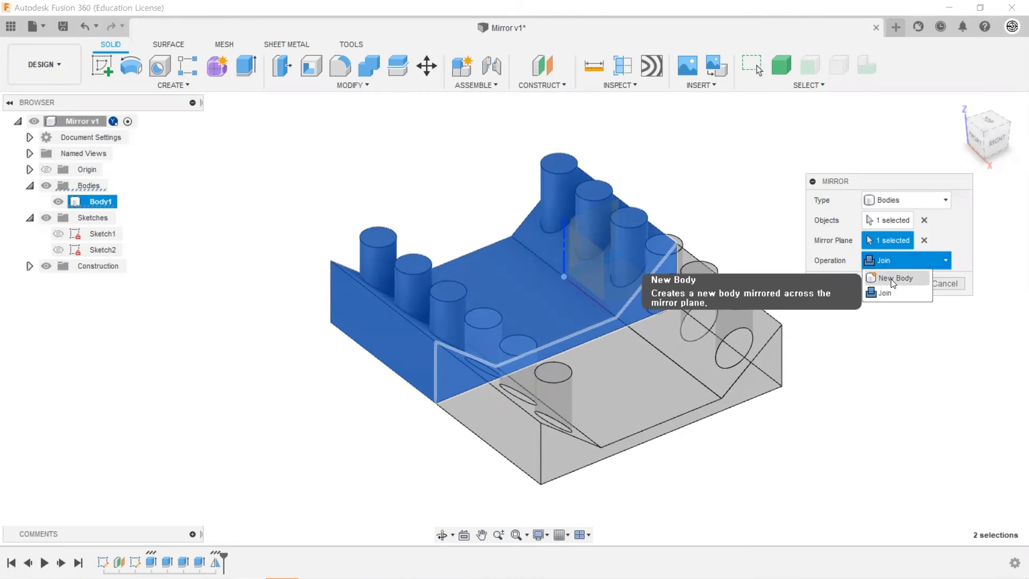
click(891, 278)
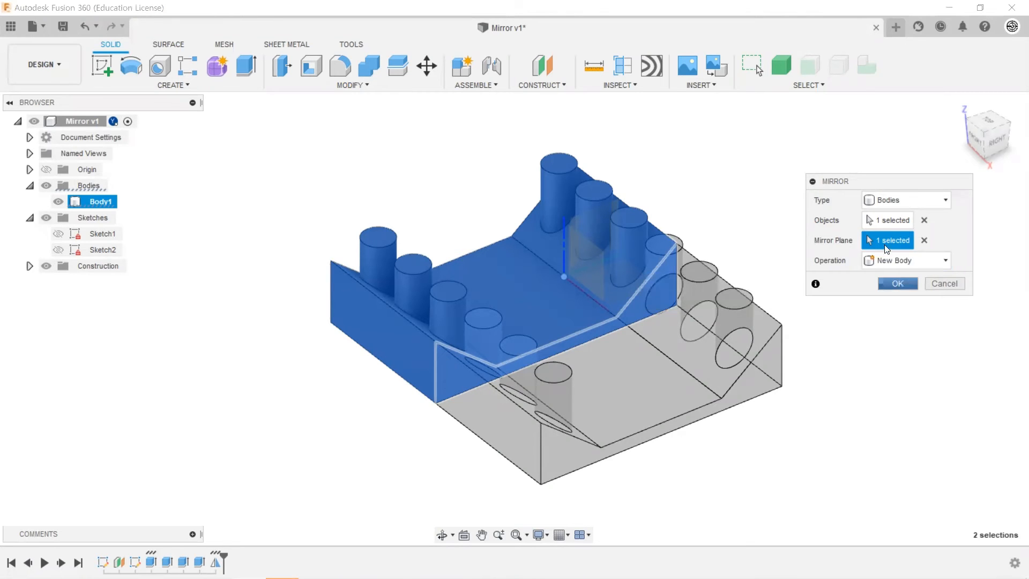
click(898, 284)
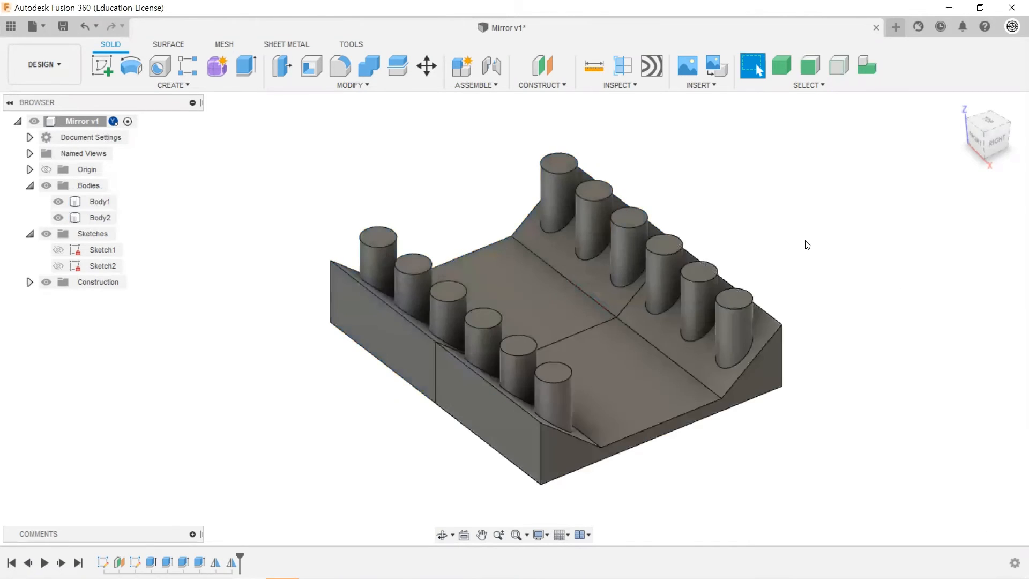
Step: Toggle the visibility of Body1 and Body2 to check that they are separate bodies
click(58, 218)
click(57, 218)
click(57, 219)
click(57, 218)
click(57, 202)
click(58, 216)
click(57, 202)
click(58, 218)
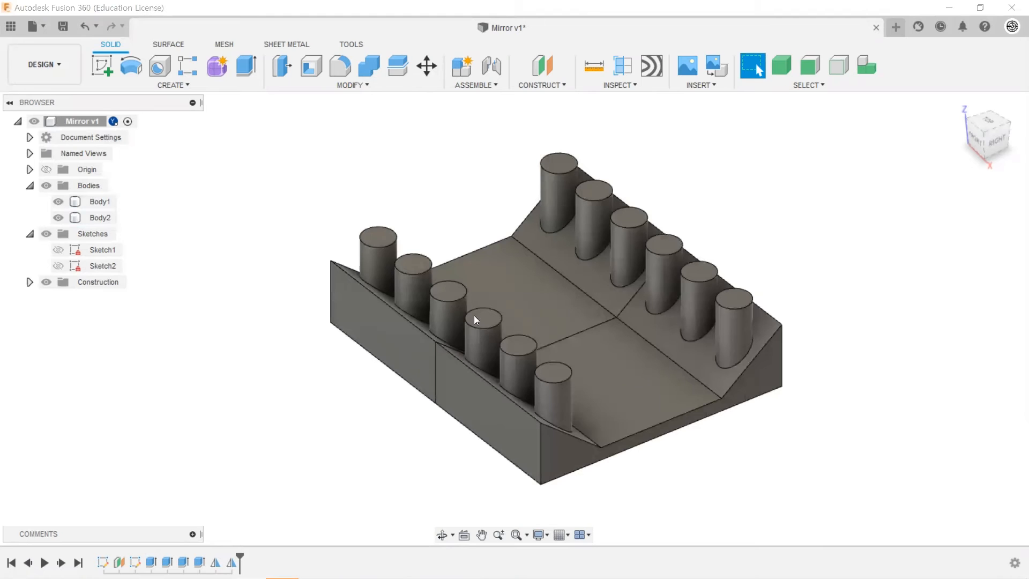
Step: Mirror Body1 across its tall outer front face with the Bodies type, joining the copy to the same body
right_click(384, 167)
key(Return)
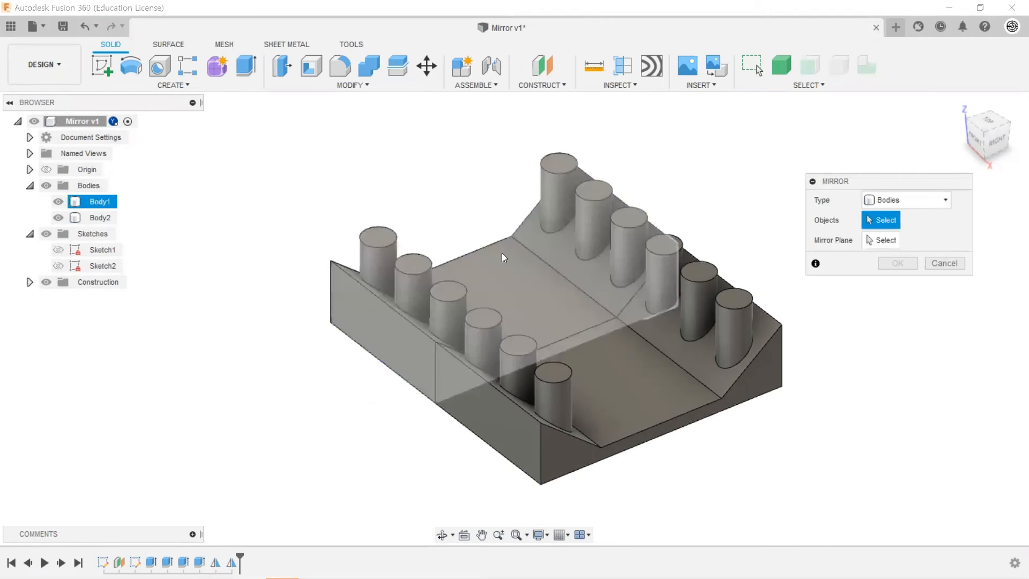
click(436, 298)
click(883, 241)
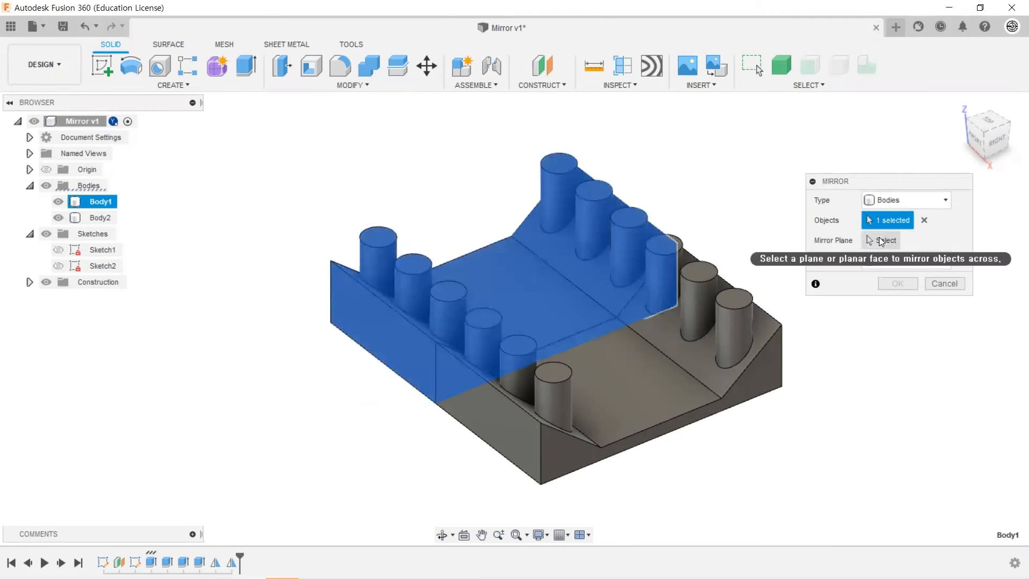
click(392, 319)
click(896, 284)
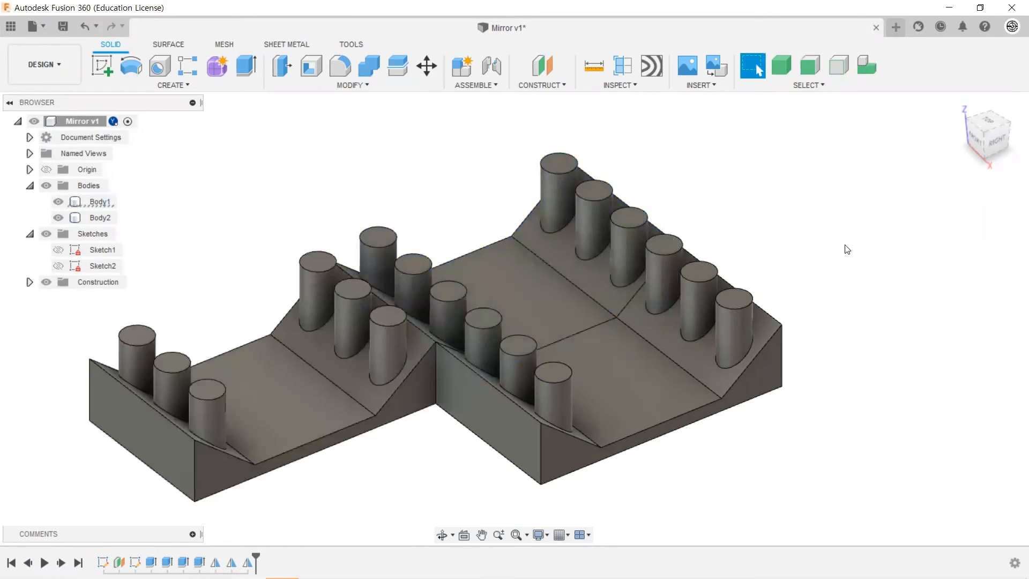
scroll(847, 249, down, 2)
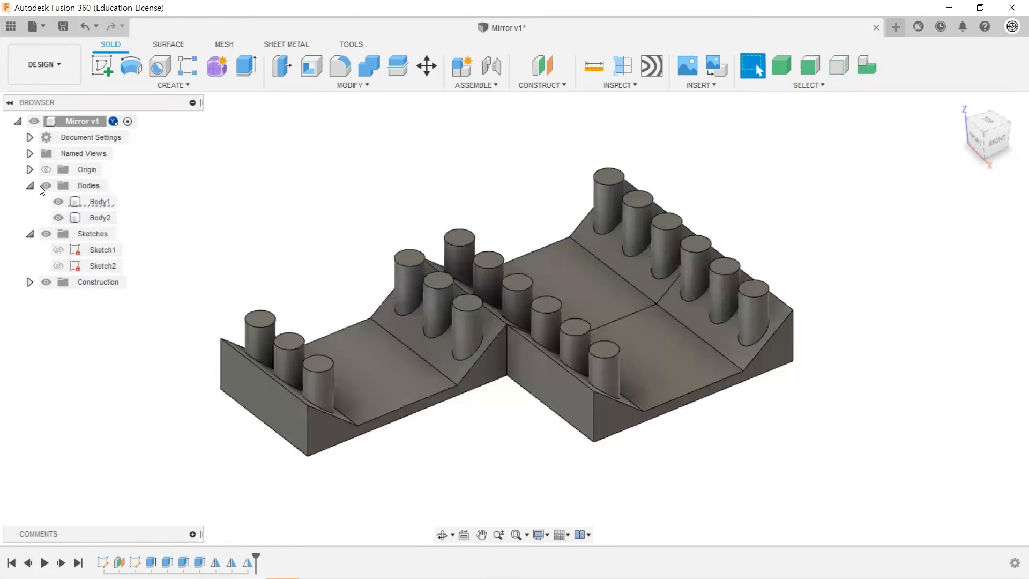
Step: Toggle the visibility of Body1 to check which parts belong to it
click(58, 203)
click(58, 202)
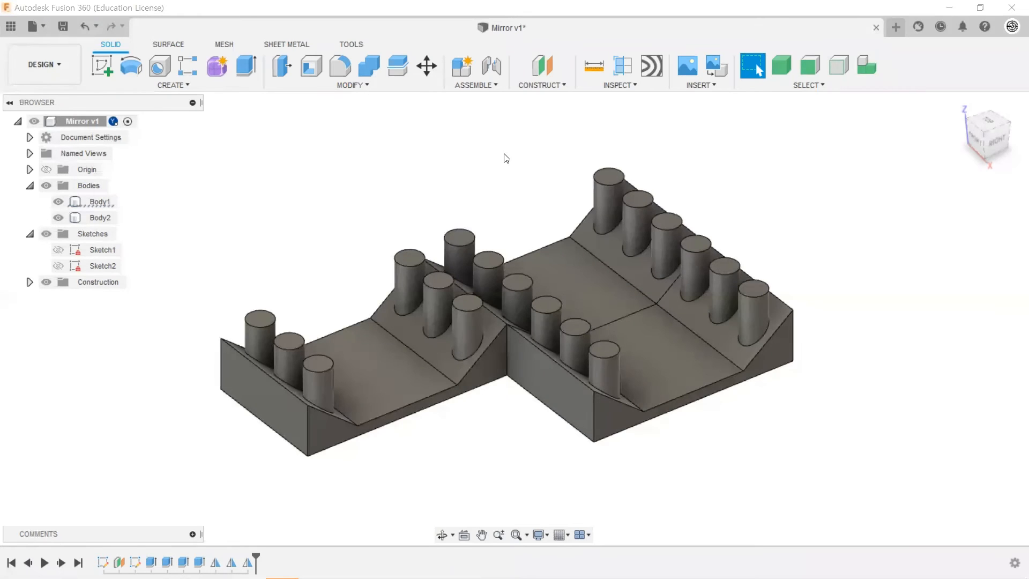
key(v)
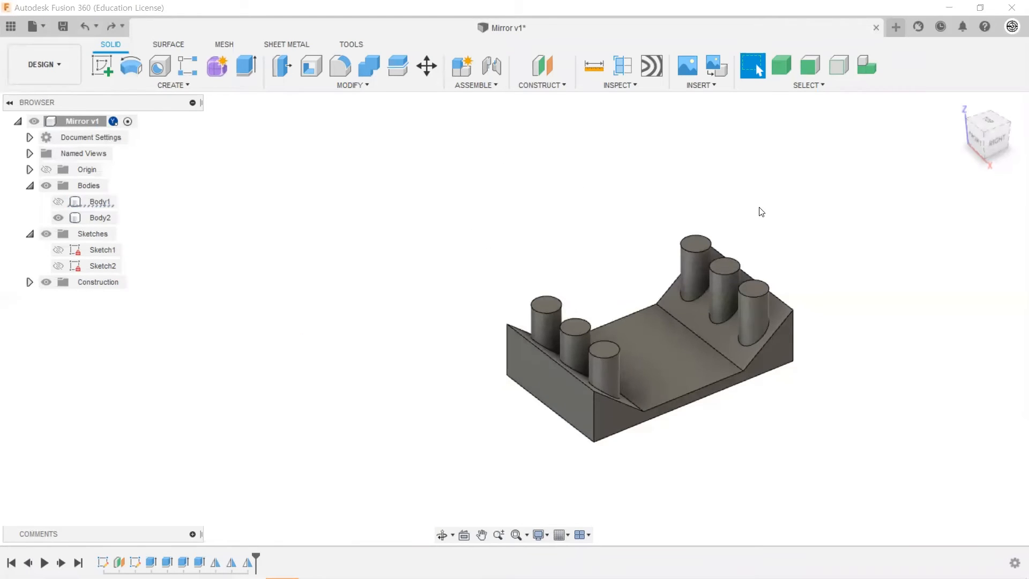
Step: Undo the body mirrors and visibility changes back to the single-slope body with three cylinders
key(ctrl+z)
key(ctrl+z)
key(ctrl+z)
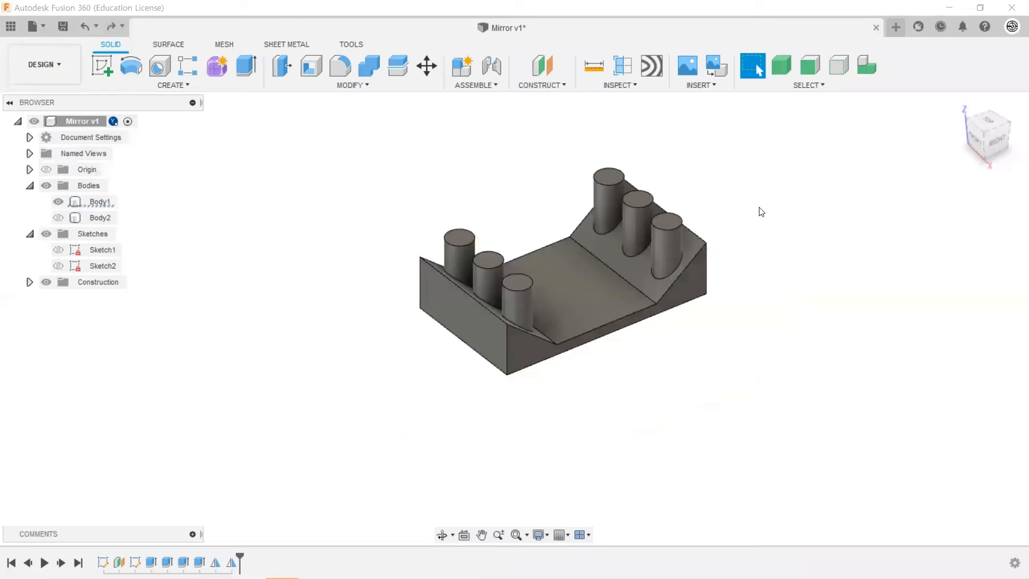
key(ctrl+y)
key(ctrl+y)
key(ctrl+y)
key(ctrl+y)
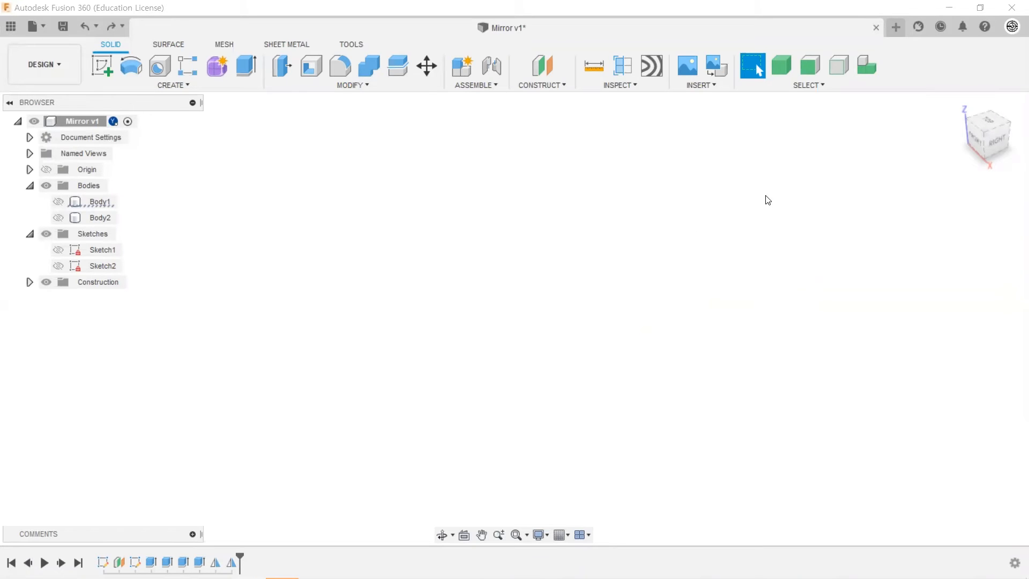
key(ctrl+z)
key(ctrl+z)
key(ctrl+z)
key(ctrl+z)
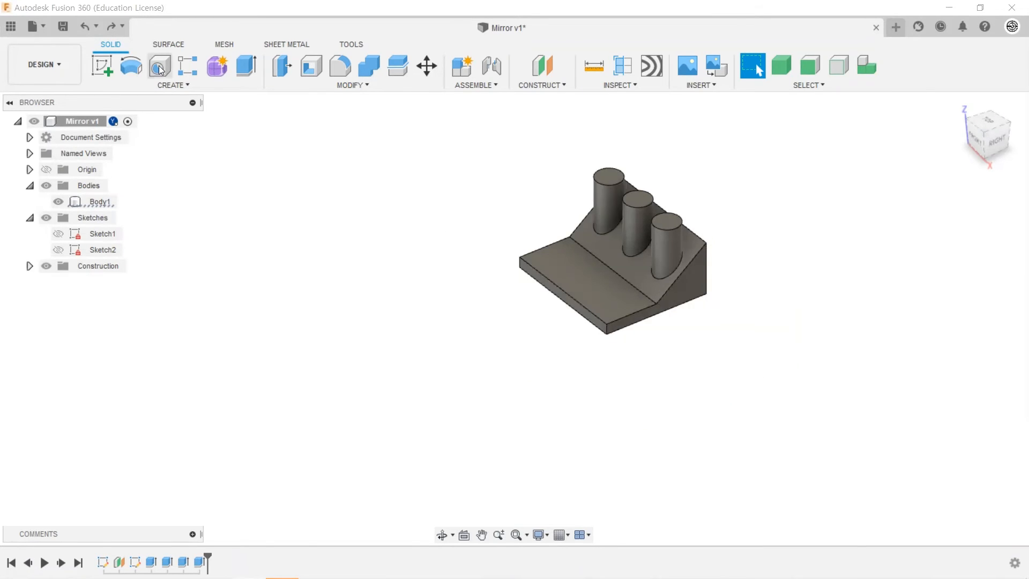
Step: Mirror the body across the vertical origin plane at the foot of the slope, using the Bodies type and the Join operation
click(195, 85)
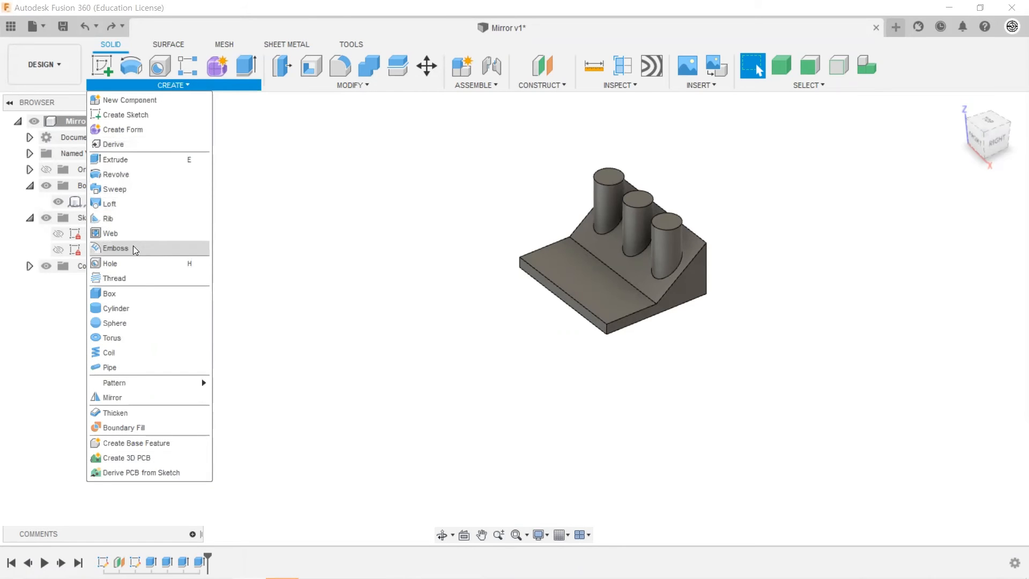
click(117, 397)
click(655, 239)
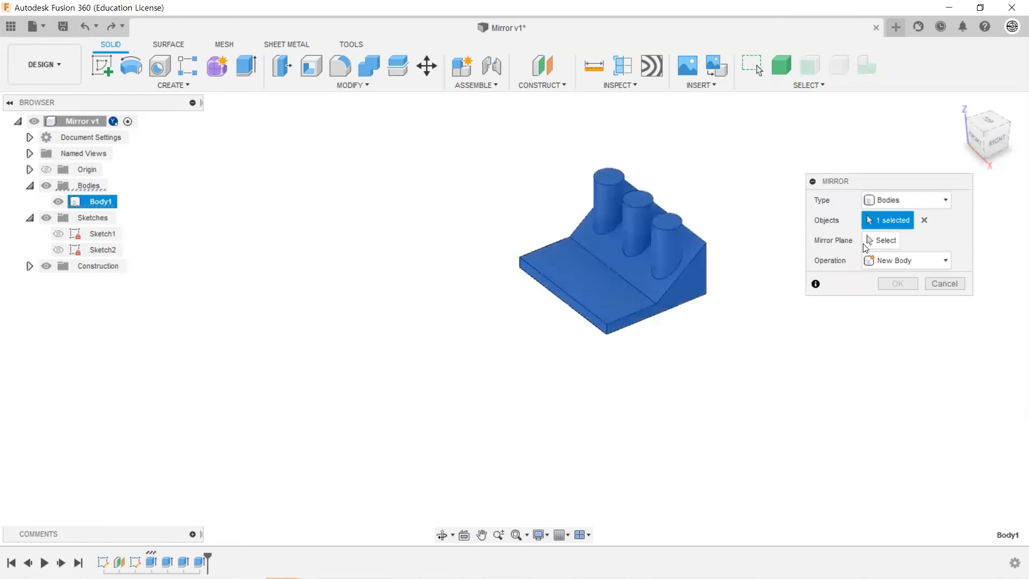
click(882, 240)
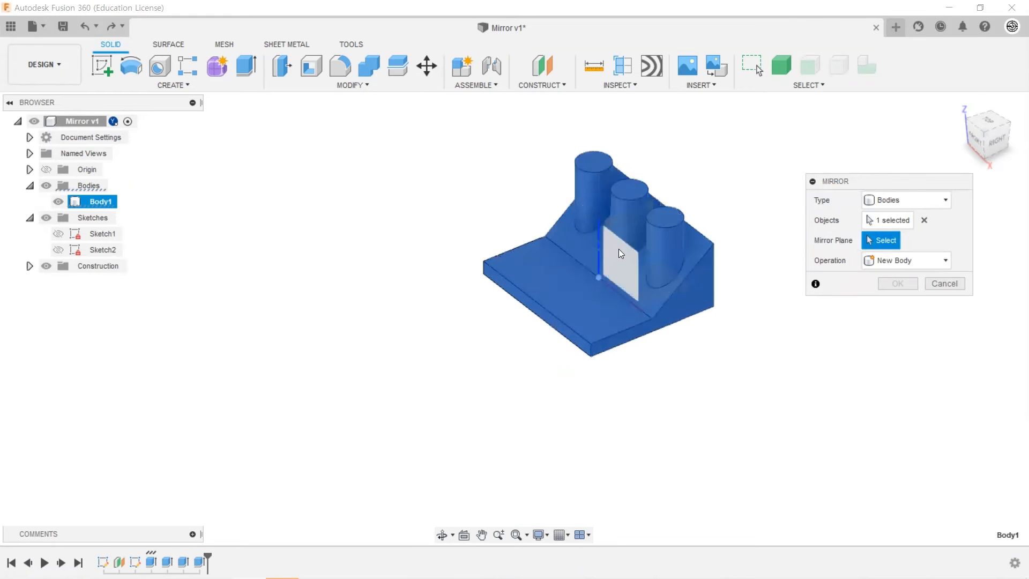
scroll(618, 249, up, 3)
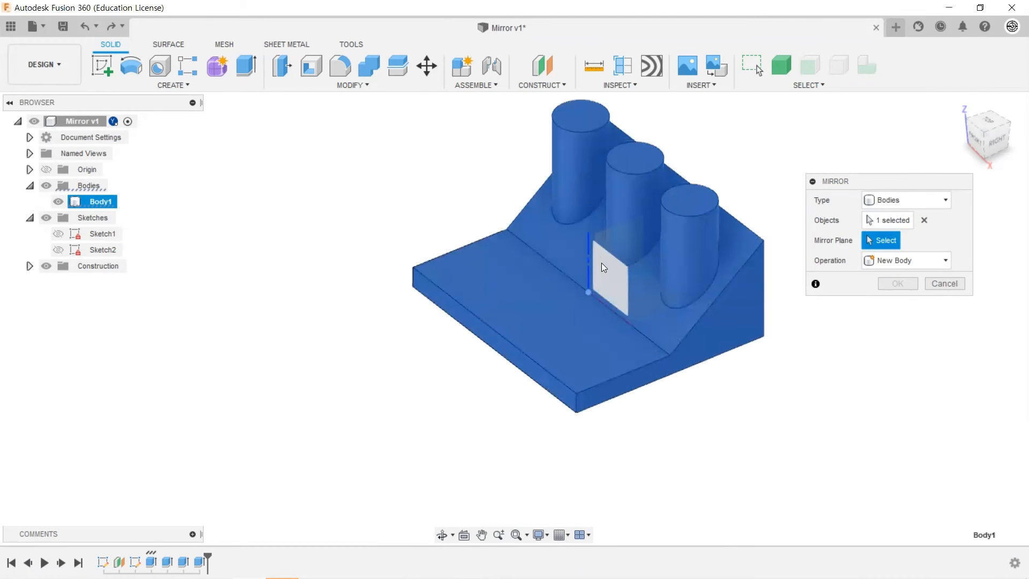
click(601, 262)
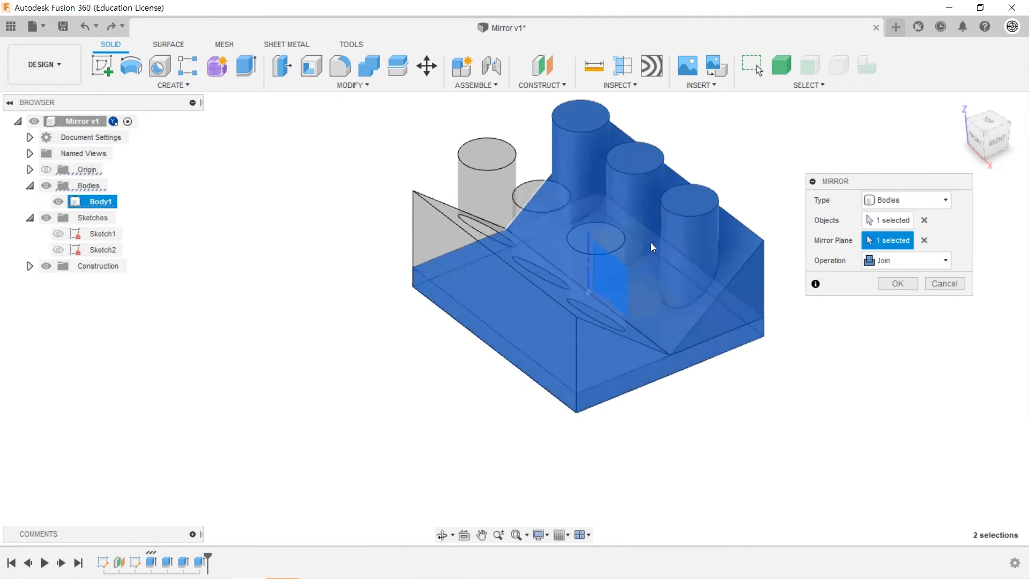
click(887, 260)
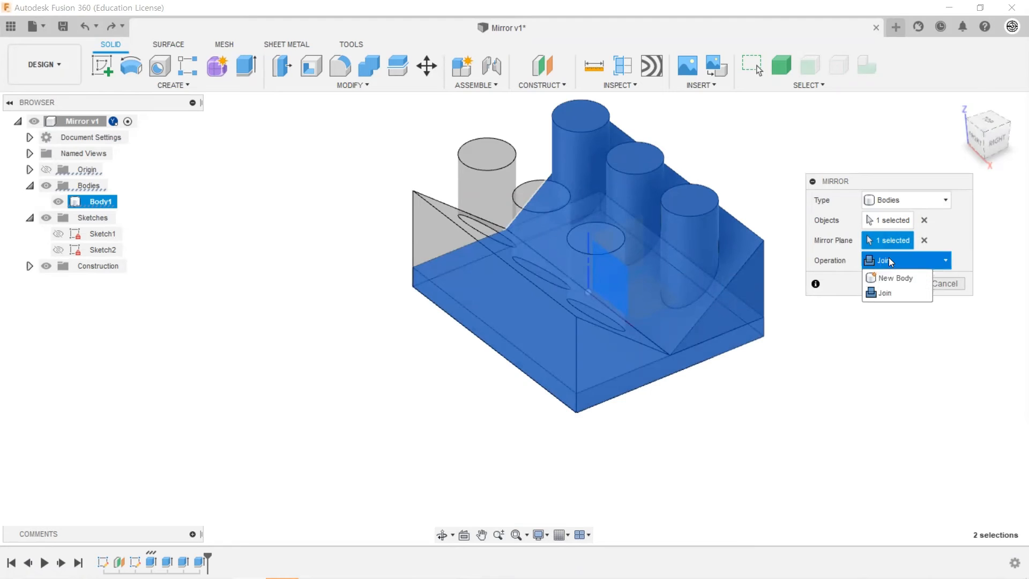
click(889, 261)
click(894, 284)
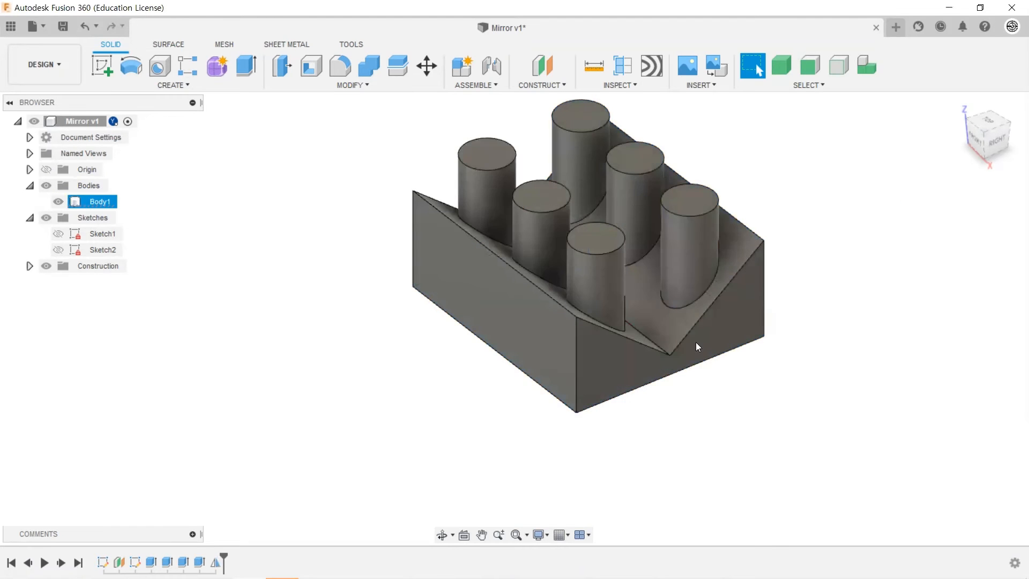
Step: Create an offset construction plane about 150 mm from the YZ plane, beyond the body's side face
mouse_move(837, 205)
shift+middle_down()
mouse_move(774, 243)
mouse_move(791, 208)
mouse_move(808, 202)
mouse_move(825, 216)
shift+middle_up()
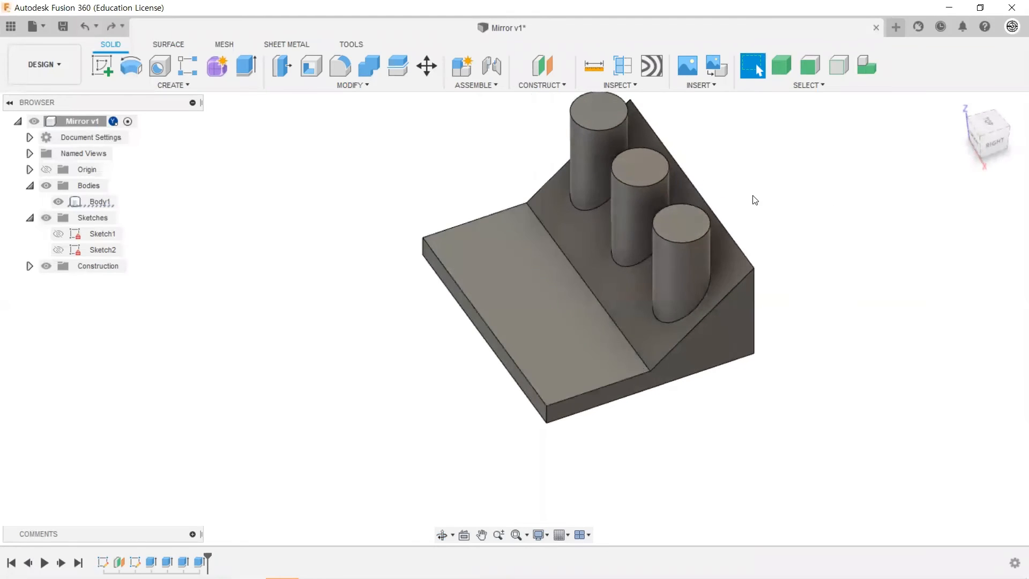
scroll(578, 205, down, 4)
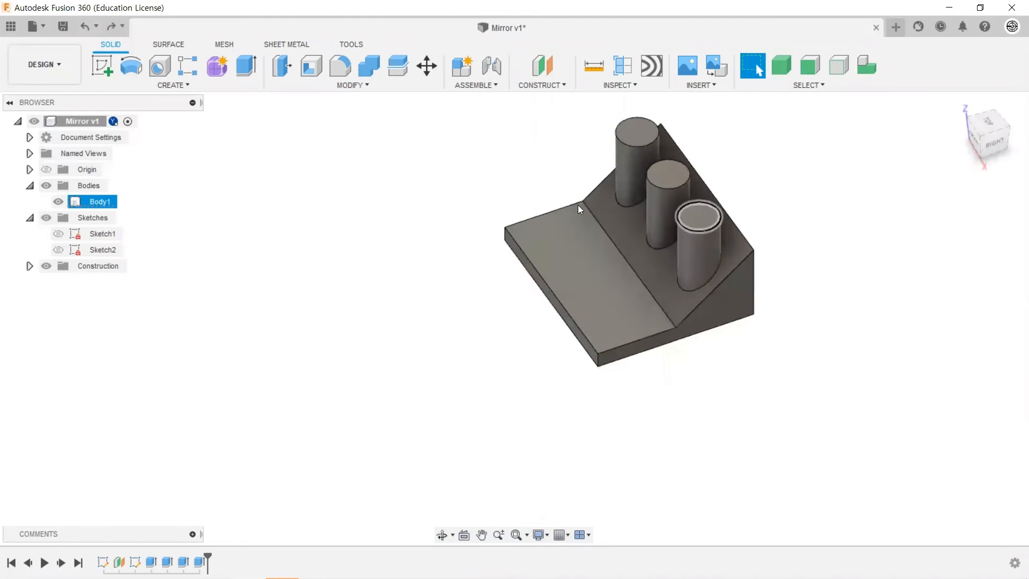
click(544, 67)
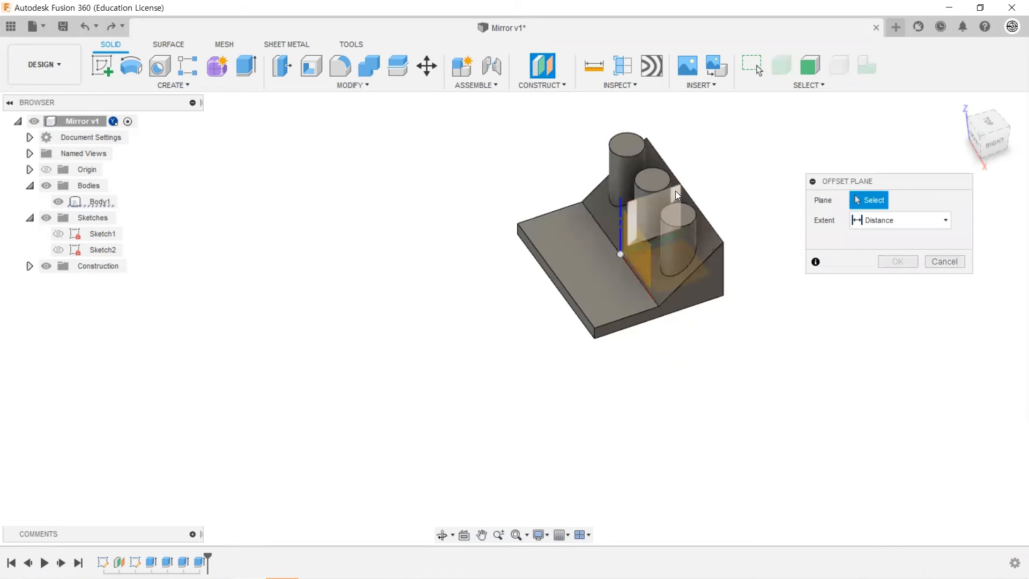
click(676, 192)
drag(652, 231, 734, 375)
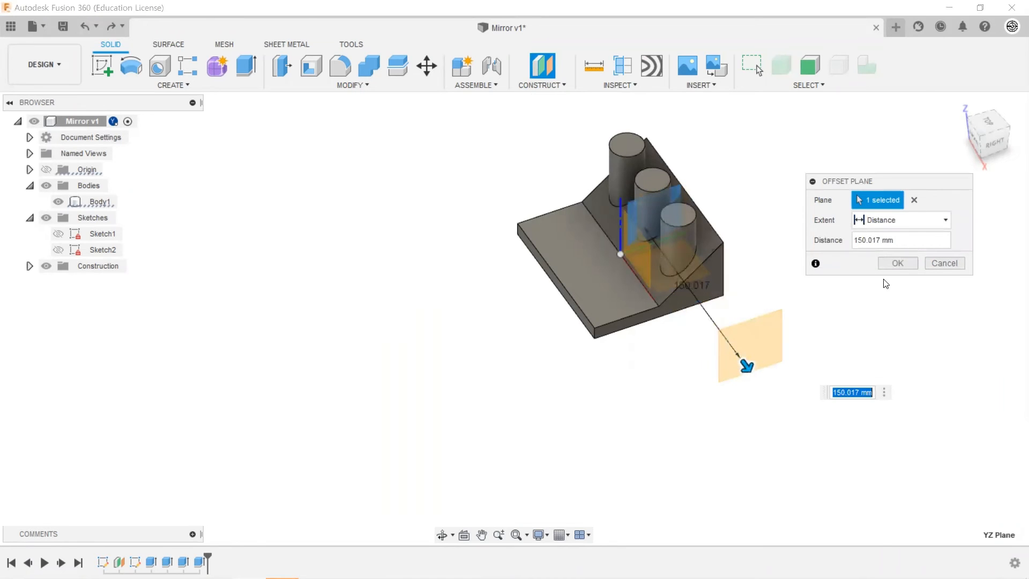
key(Return)
Step: Mirror the body across the offset construction plane, using the Bodies type and the New Body operation
shift+middle_drag(850, 282, 804, 247)
click(185, 86)
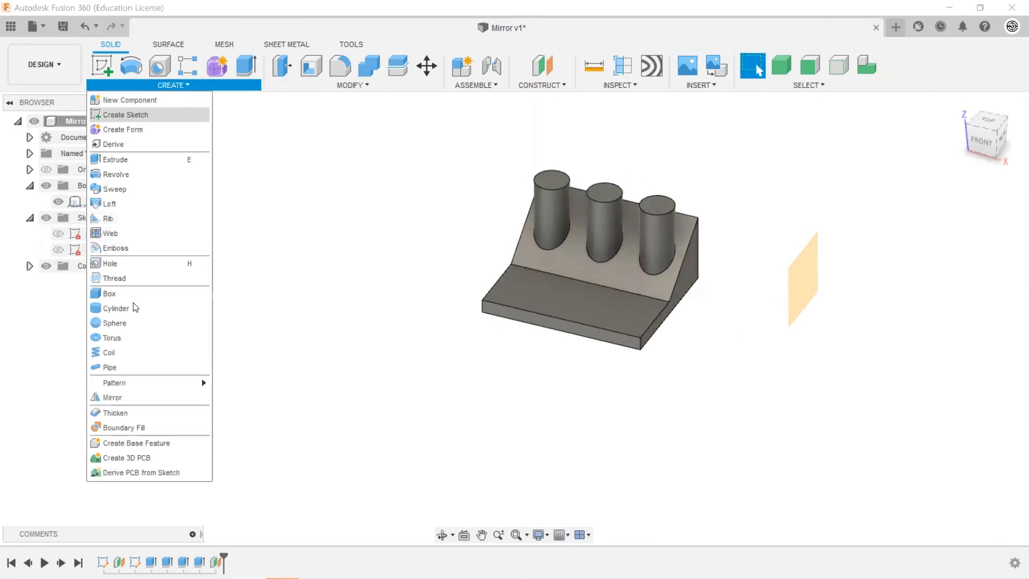
click(124, 396)
click(691, 246)
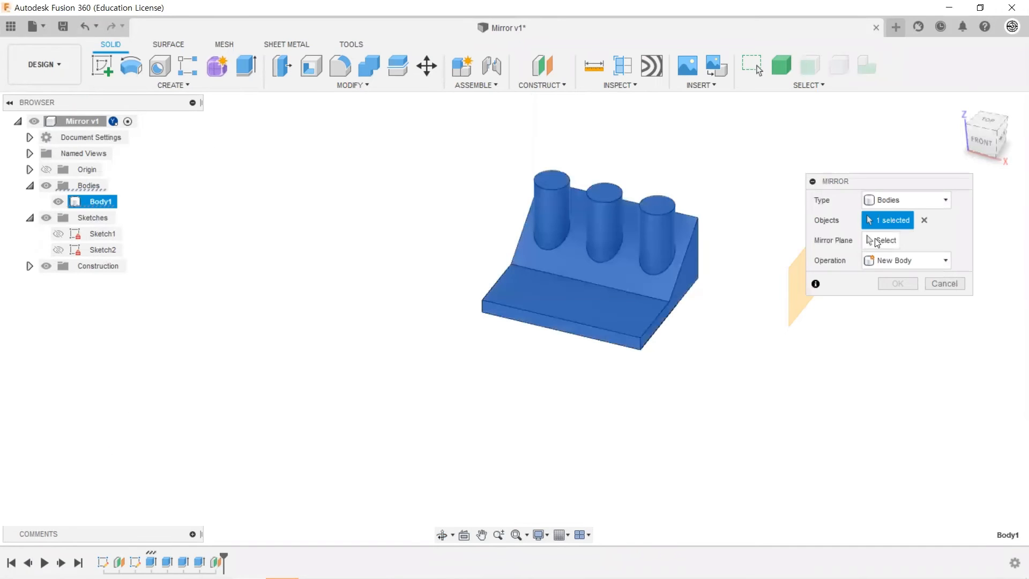
click(804, 305)
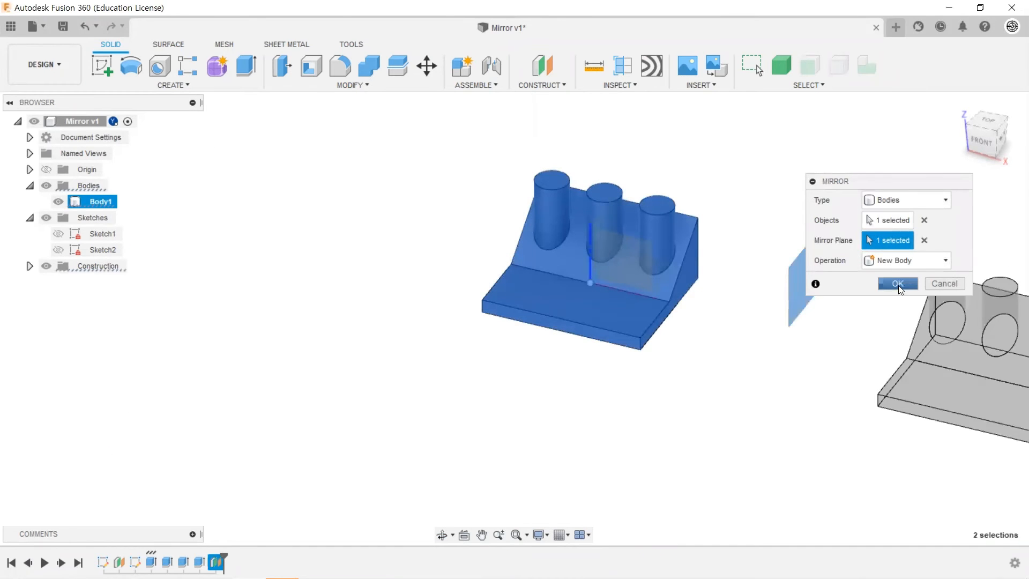
click(898, 283)
scroll(450, 236, down, 2)
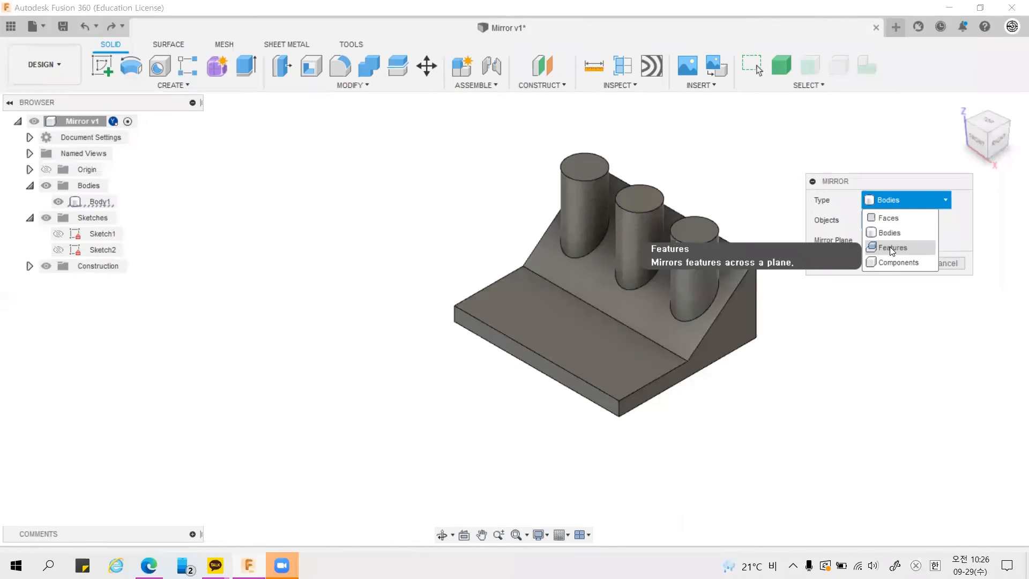
Step: Set the mirror type to Features and select the base extrusion and all three cylinder extrusions as objects
click(892, 248)
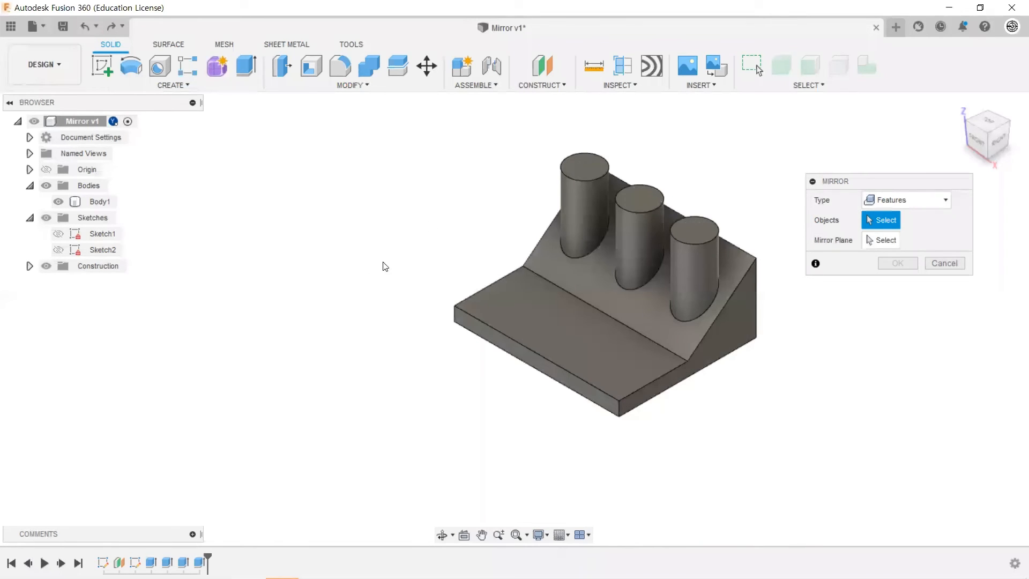
click(151, 563)
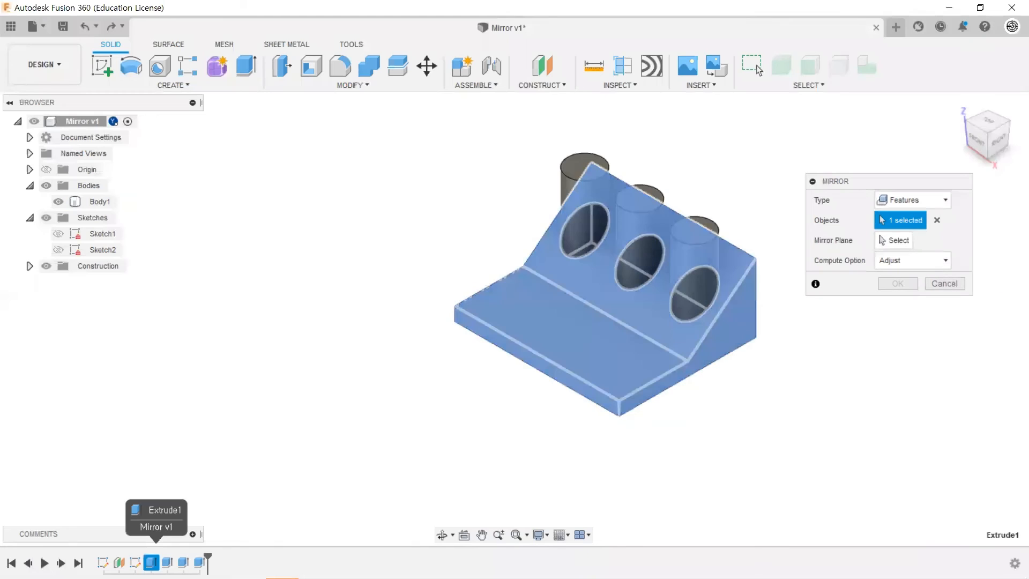
click(167, 562)
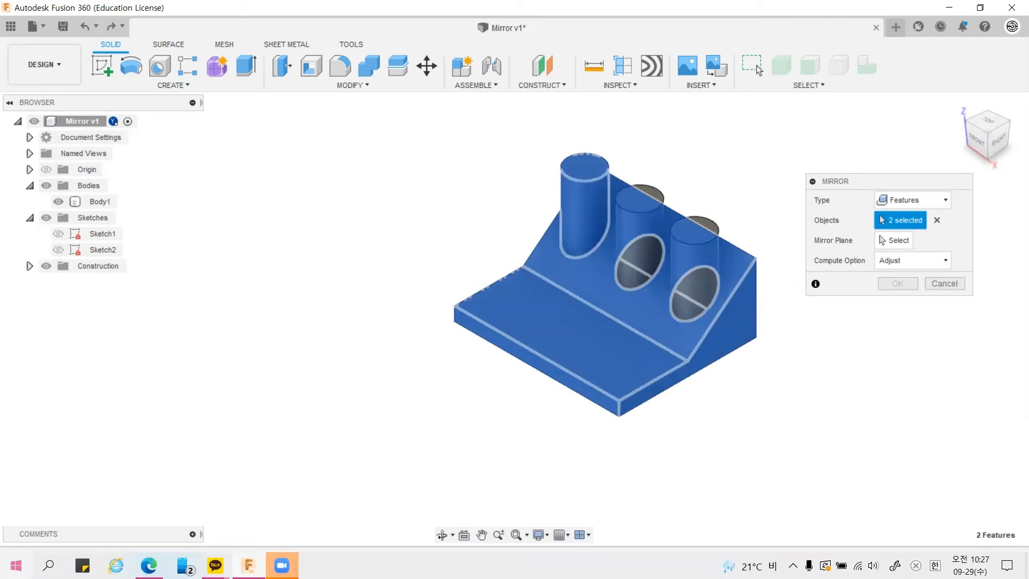
click(16, 567)
click(17, 567)
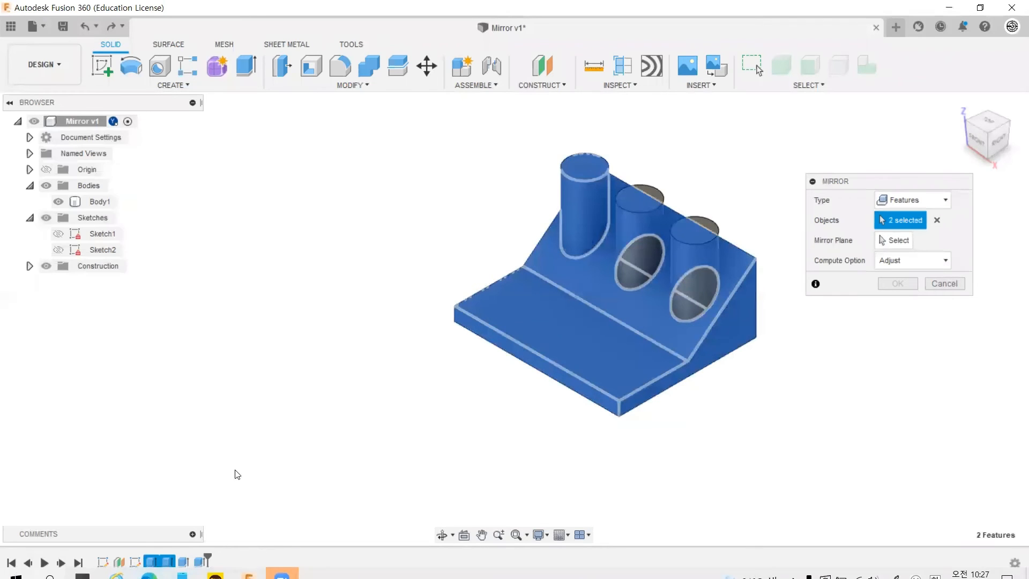
click(184, 561)
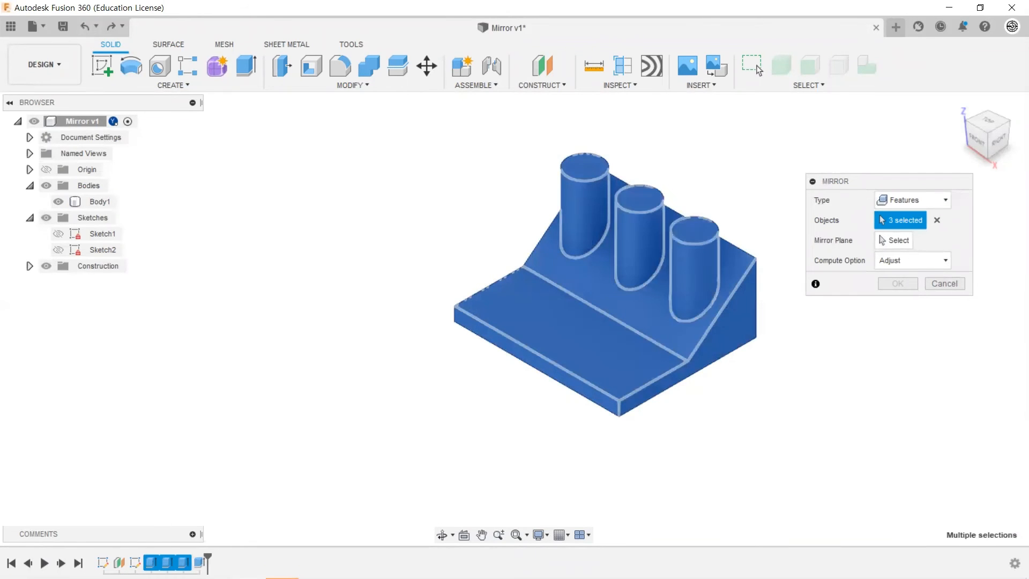
click(200, 562)
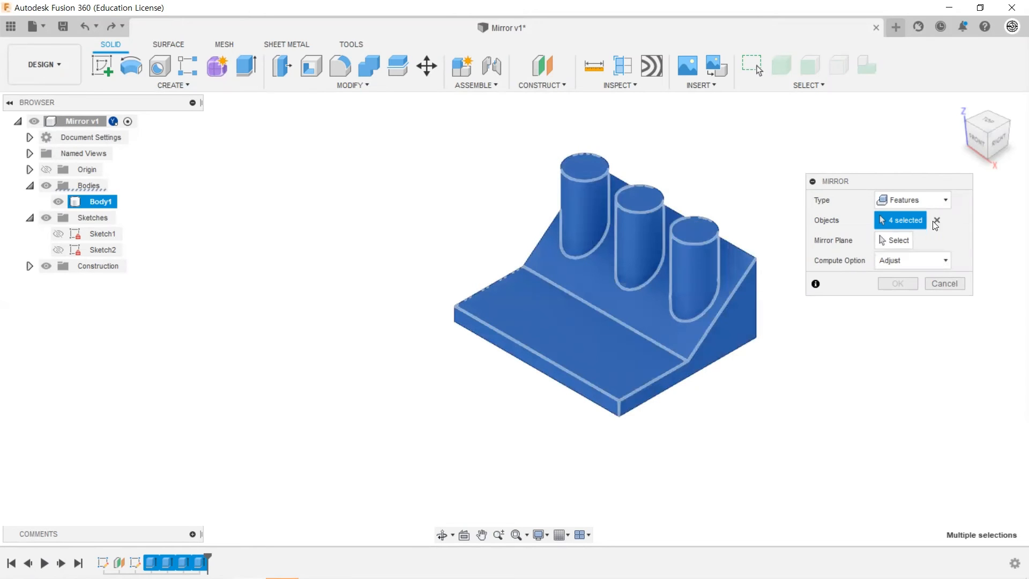
Step: Try to mirror the leftmost cylinder feature on the slope across the base's front face, using the Optimized compute option
click(913, 199)
click(911, 246)
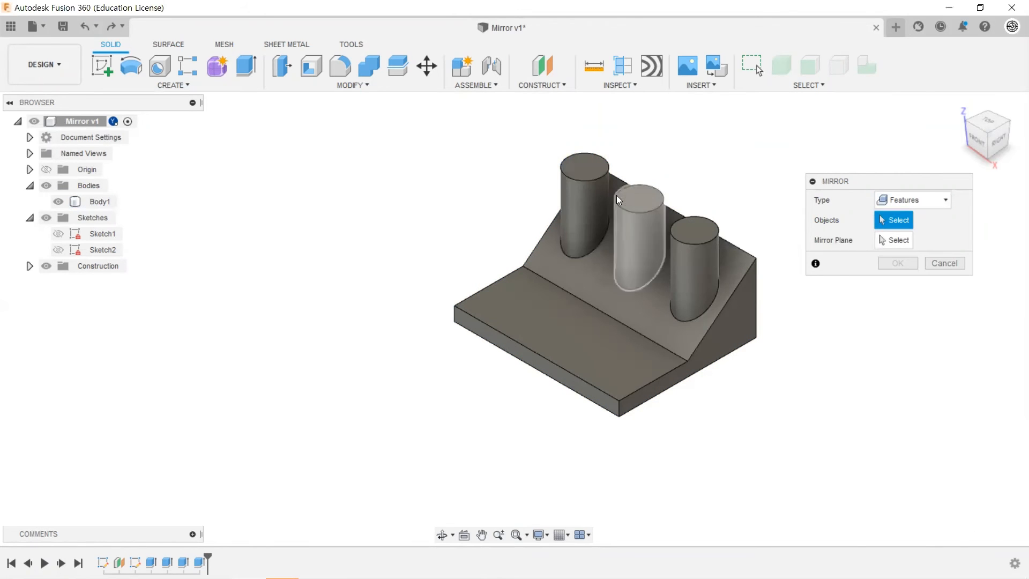
click(586, 187)
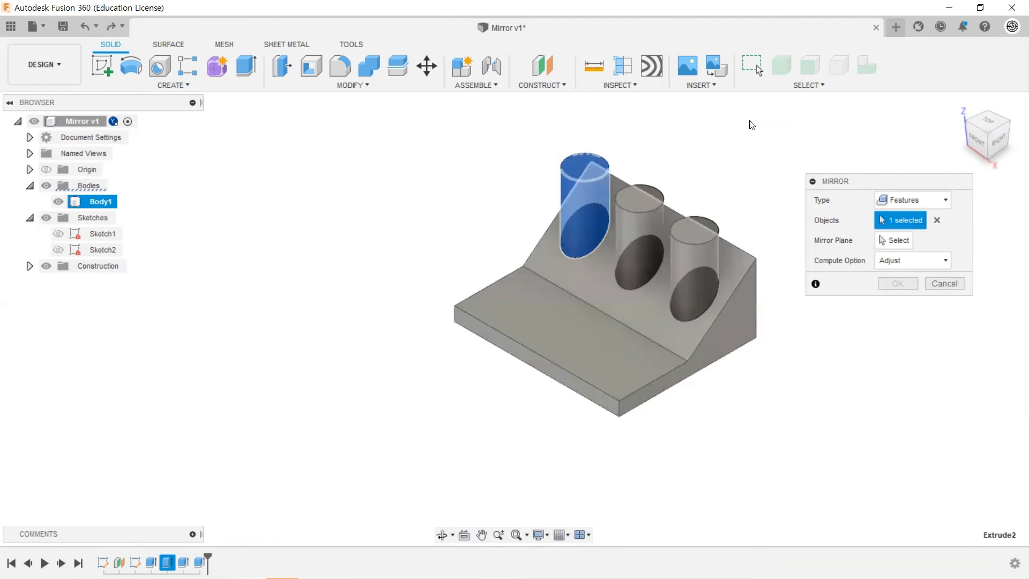
click(881, 236)
click(931, 260)
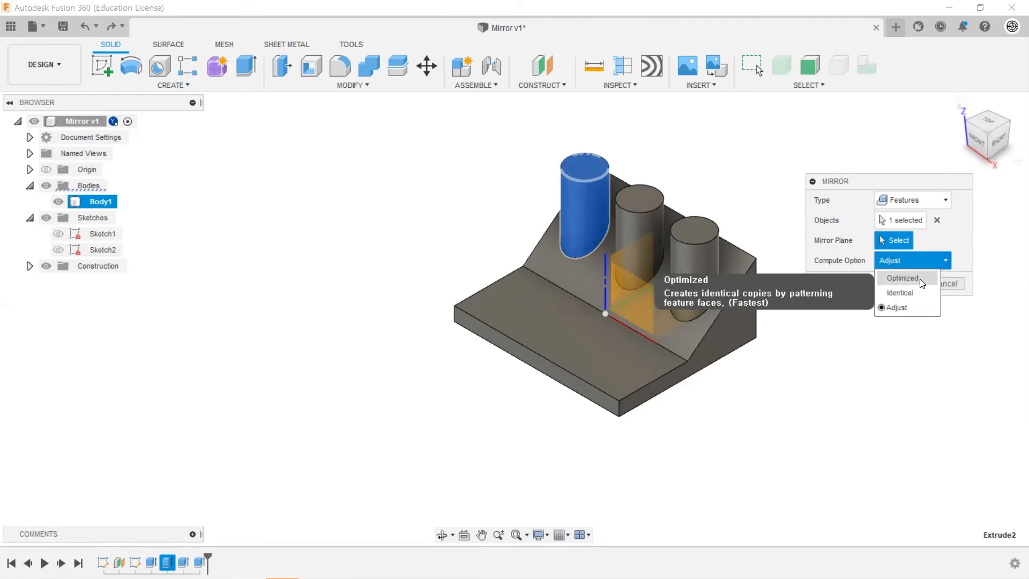
click(920, 278)
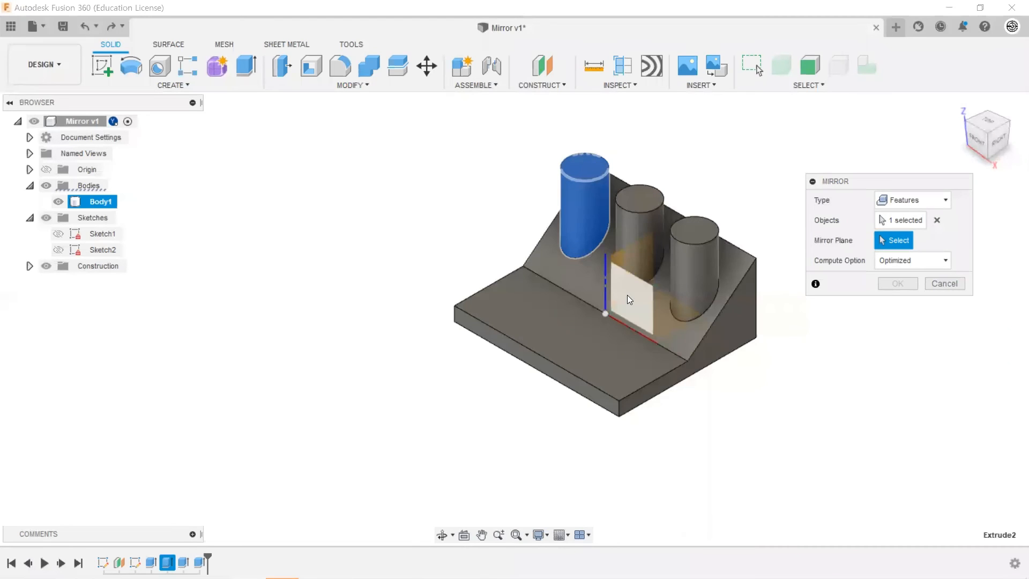
click(499, 342)
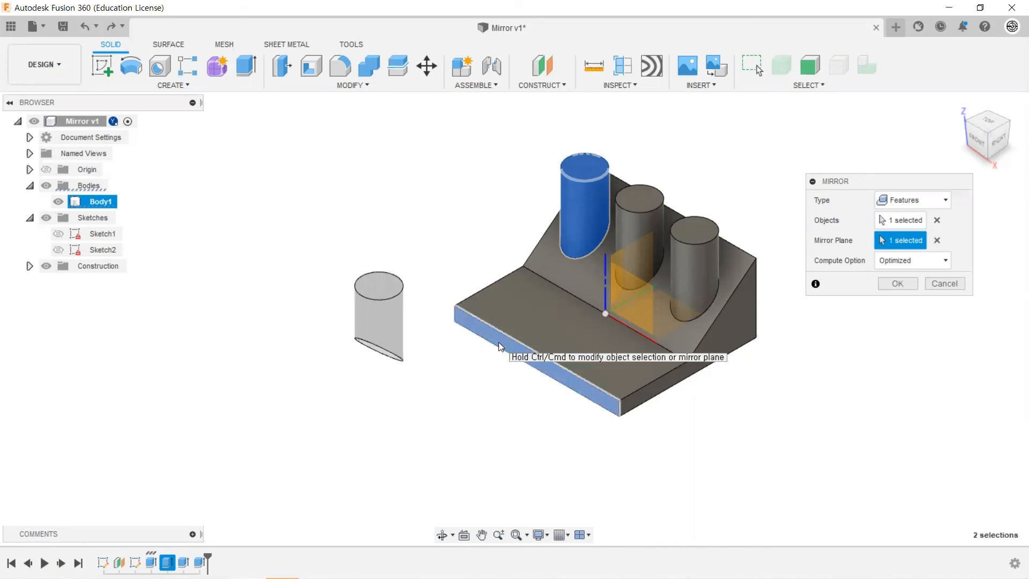
click(897, 284)
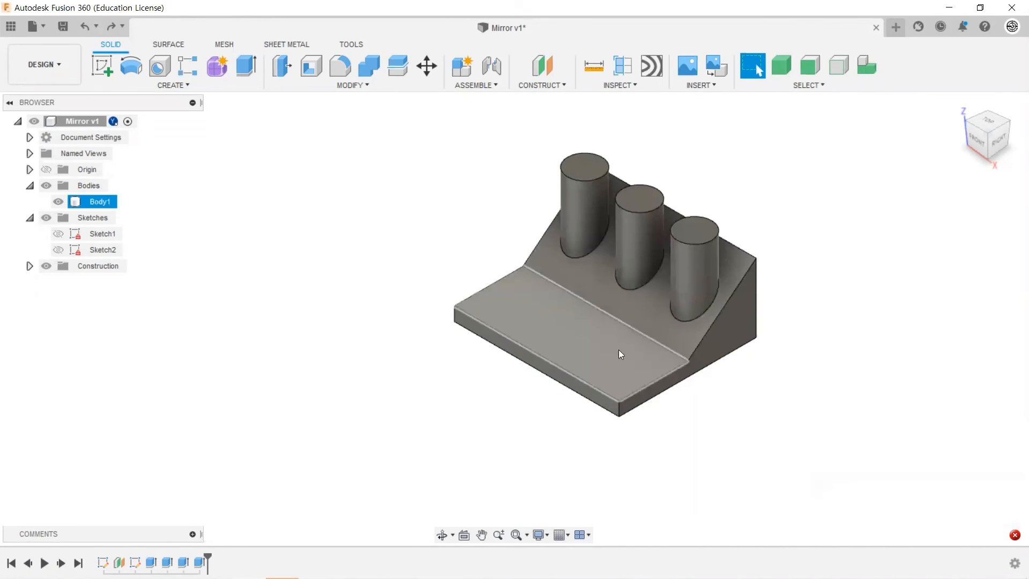
click(487, 222)
Step: Mirror the leftmost cylinder feature across the vertical origin plane at the foot of the slope, using the Optimized compute option
right_click(342, 178)
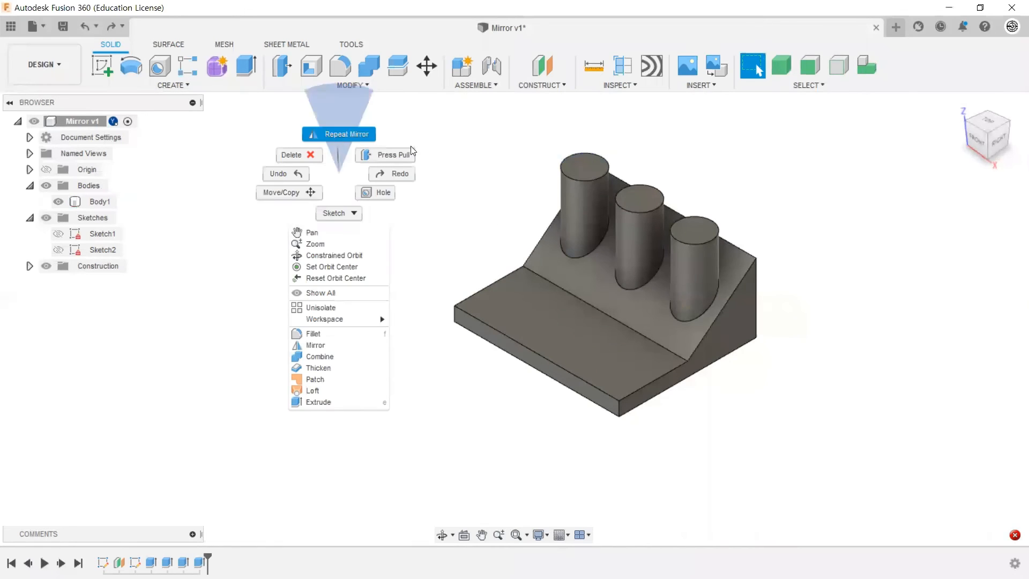
click(340, 135)
click(936, 200)
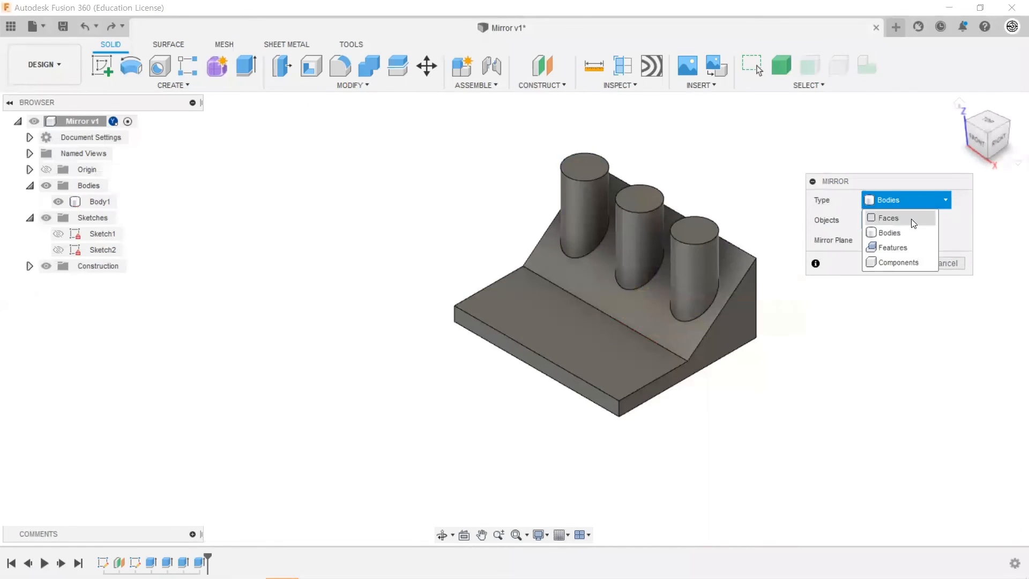
click(904, 246)
click(588, 195)
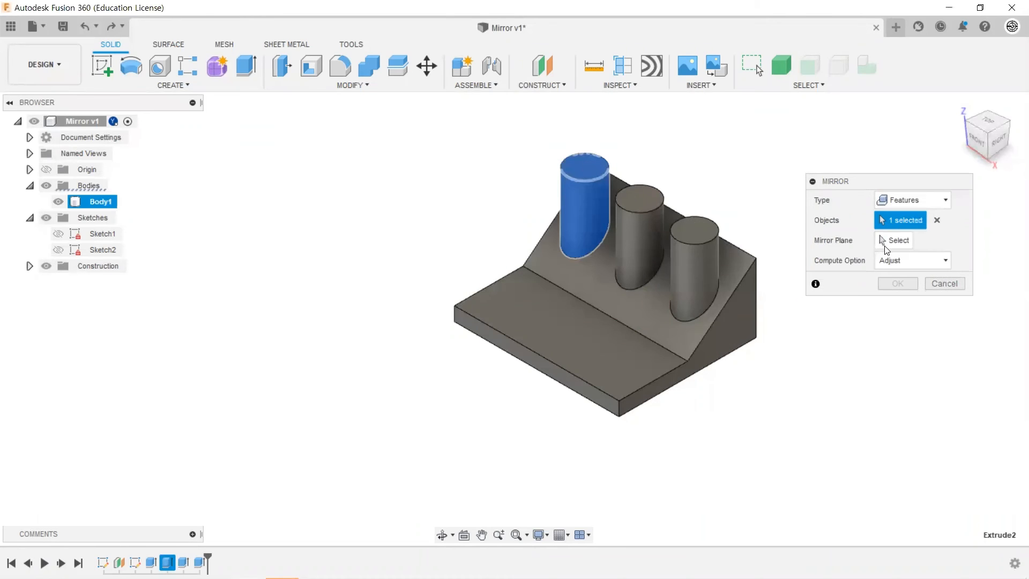
click(929, 260)
click(920, 277)
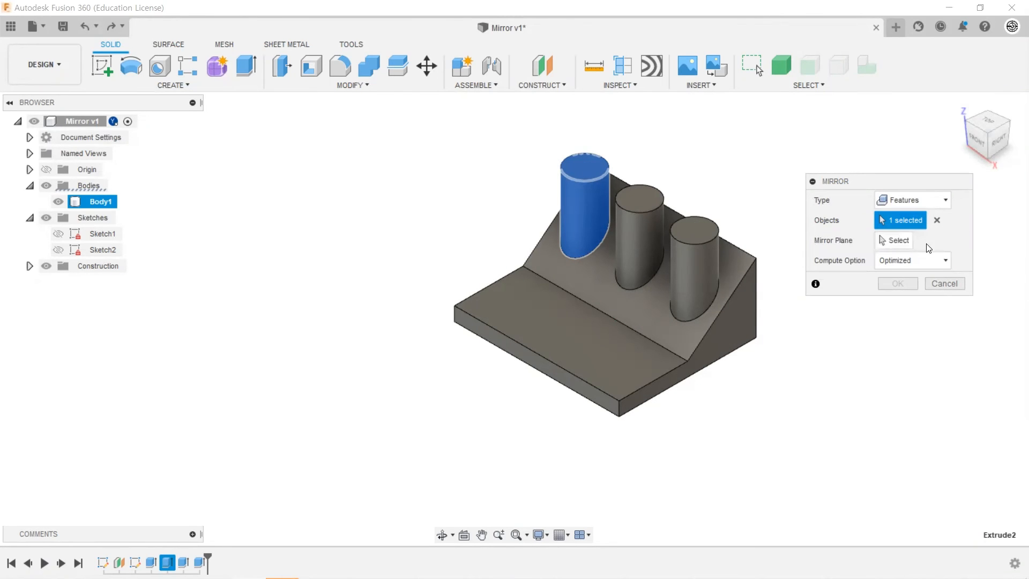
click(900, 239)
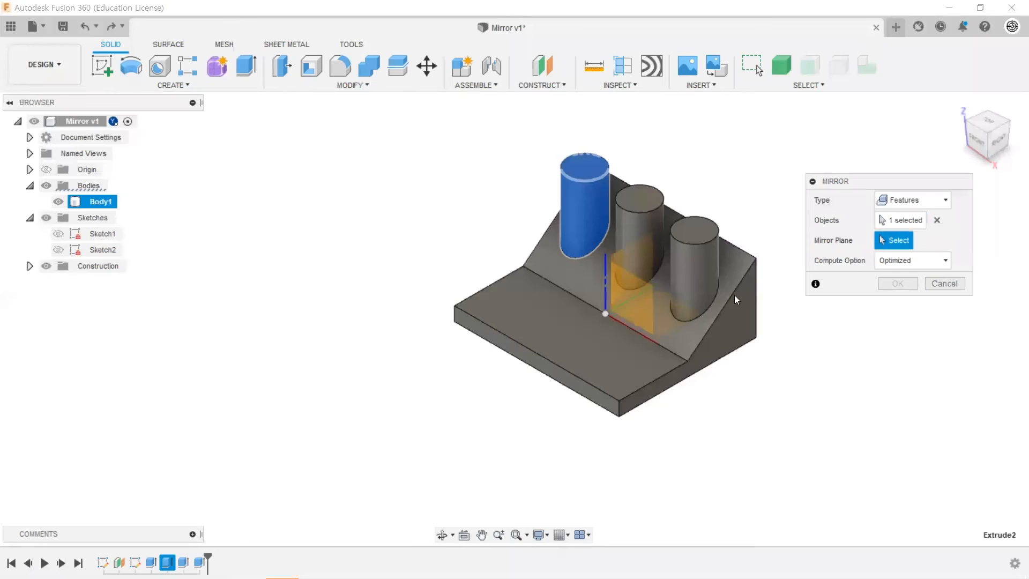
click(615, 297)
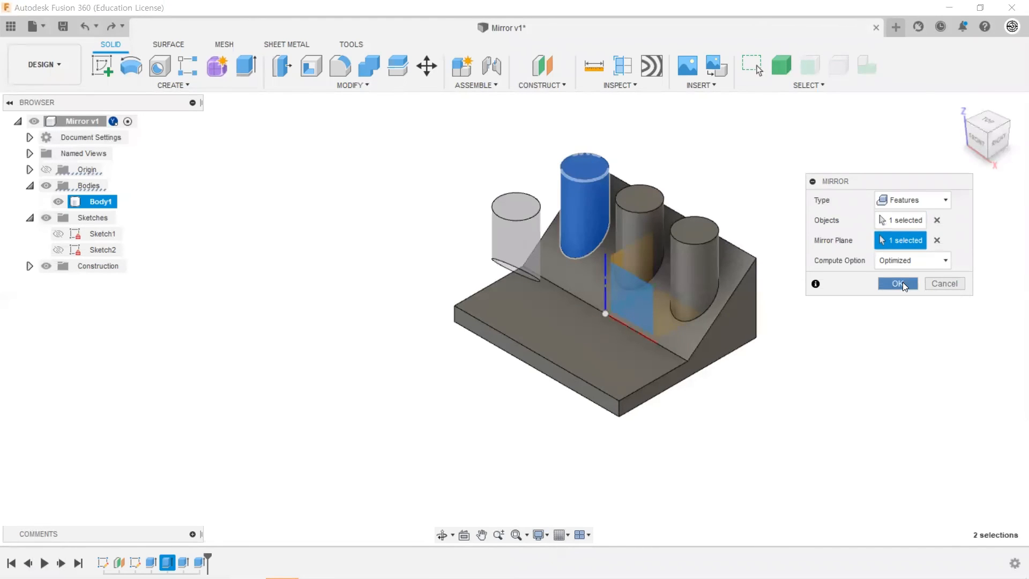
click(897, 283)
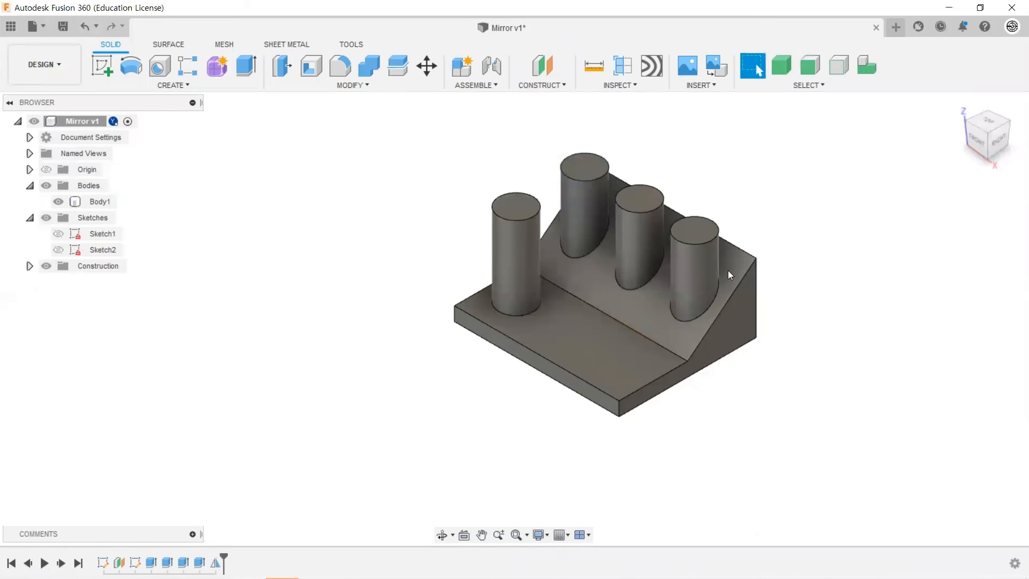
Step: Mirror the middle cylinder feature across the same vertical origin plane, using the Identical compute option
shift+middle_drag(726, 280, 619, 165)
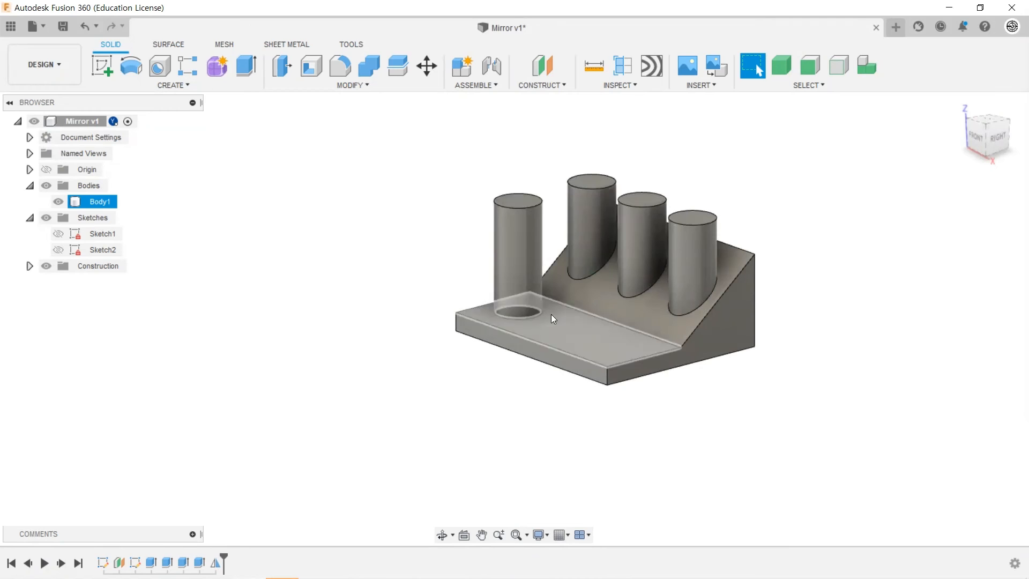
shift+middle_drag(561, 317, 552, 317)
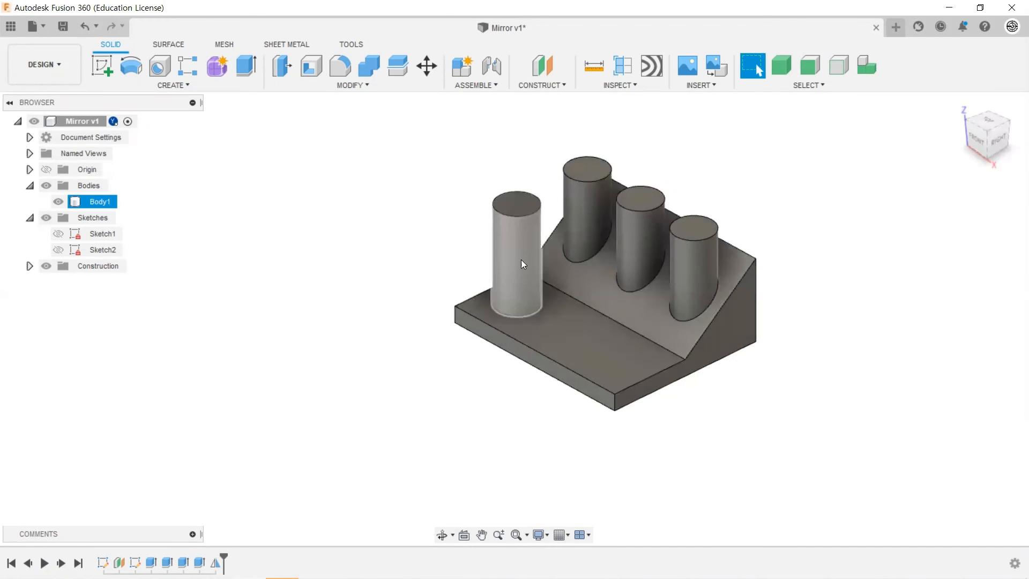
right_click(794, 167)
click(794, 126)
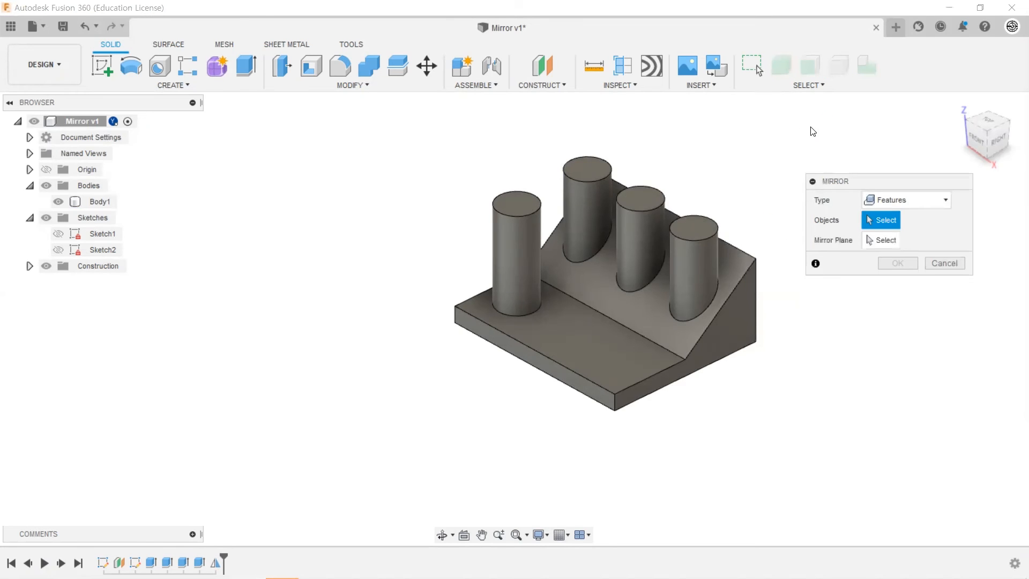
click(634, 216)
click(901, 259)
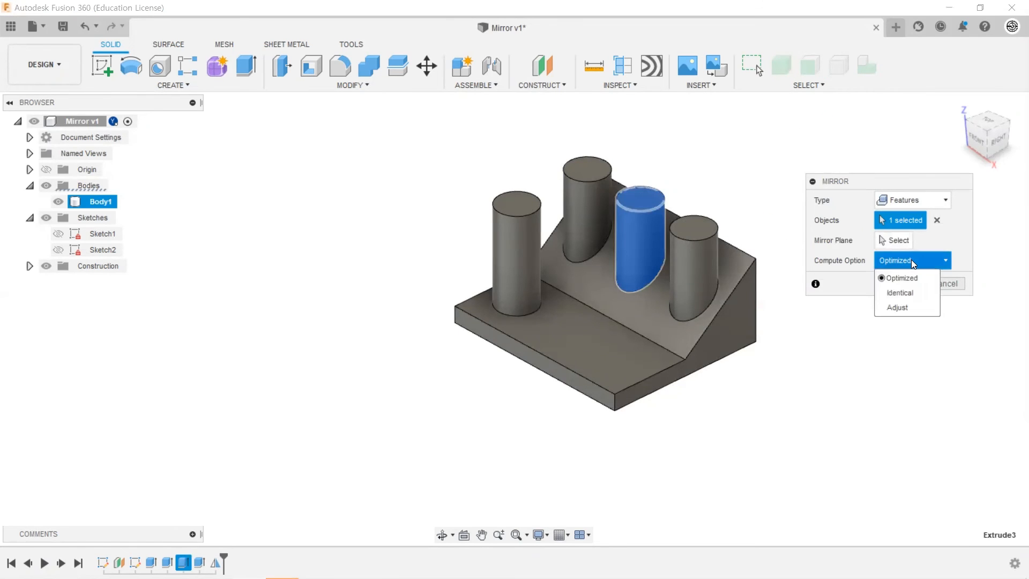
click(913, 293)
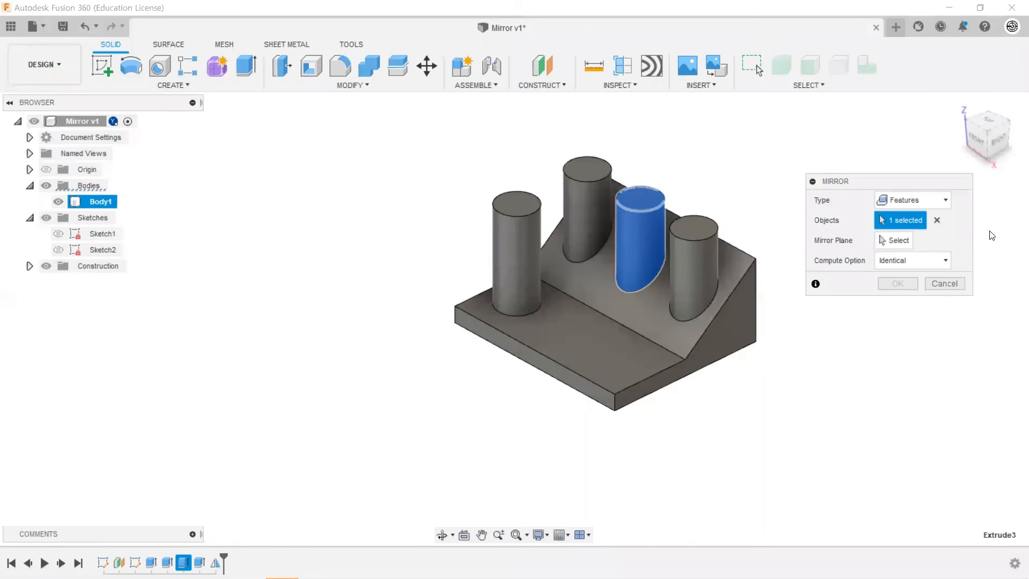
click(905, 242)
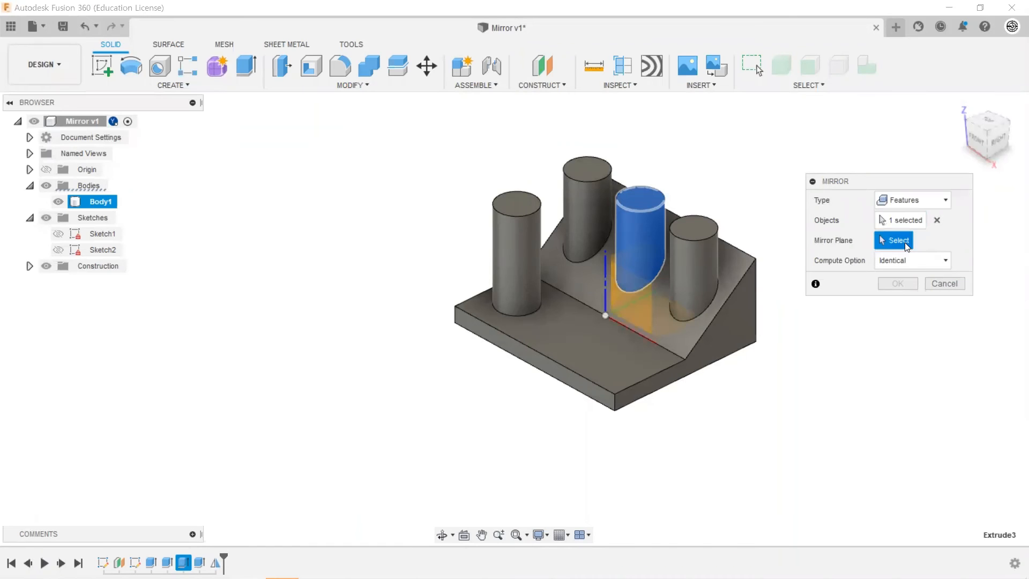
click(638, 289)
click(885, 281)
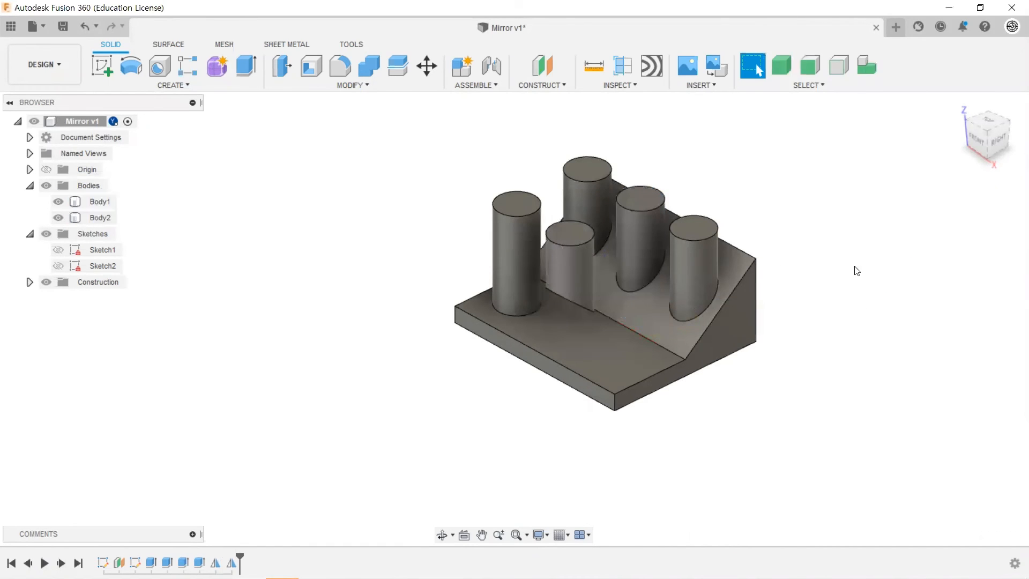
Step: Examine the lower ends of the two mirrored cylinders from several angles to compare the Optimized and Identical copies
shift+middle_drag(792, 232, 778, 218)
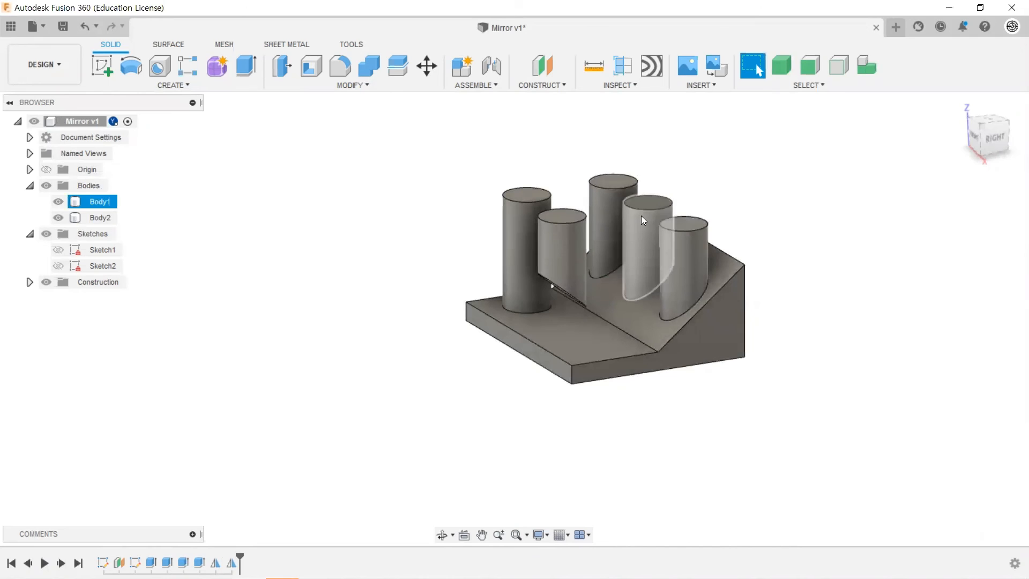
shift+middle_drag(579, 227, 617, 265)
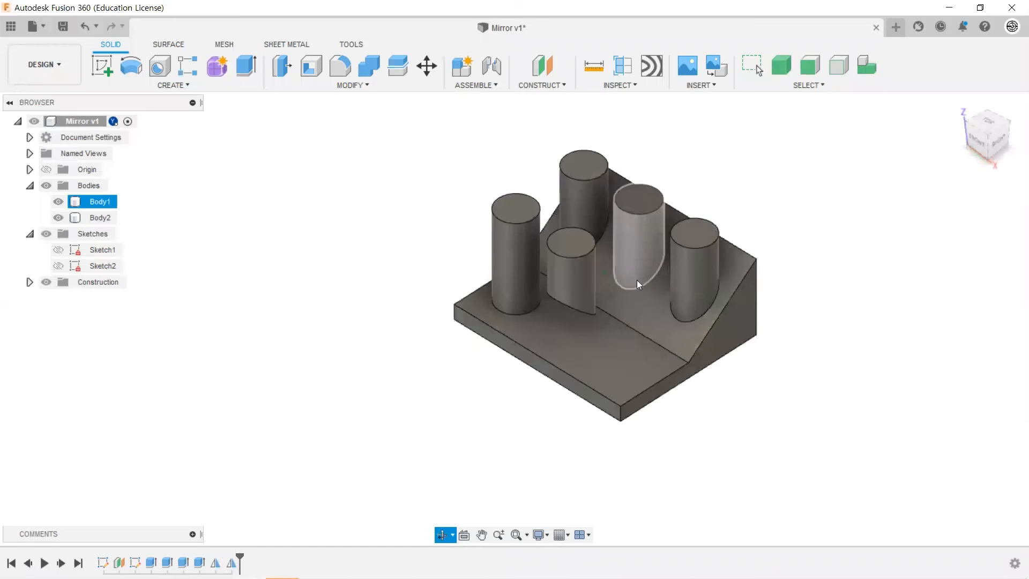
mouse_move(779, 179)
shift+middle_down()
mouse_move(749, 156)
mouse_move(765, 156)
mouse_move(772, 171)
shift+middle_up()
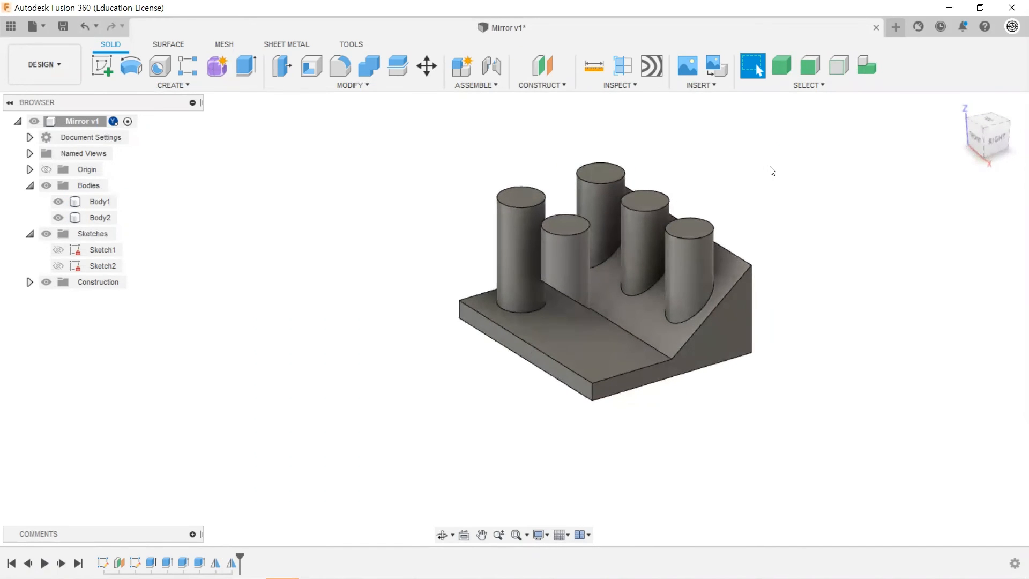
shift+middle_drag(717, 138, 747, 161)
click(581, 194)
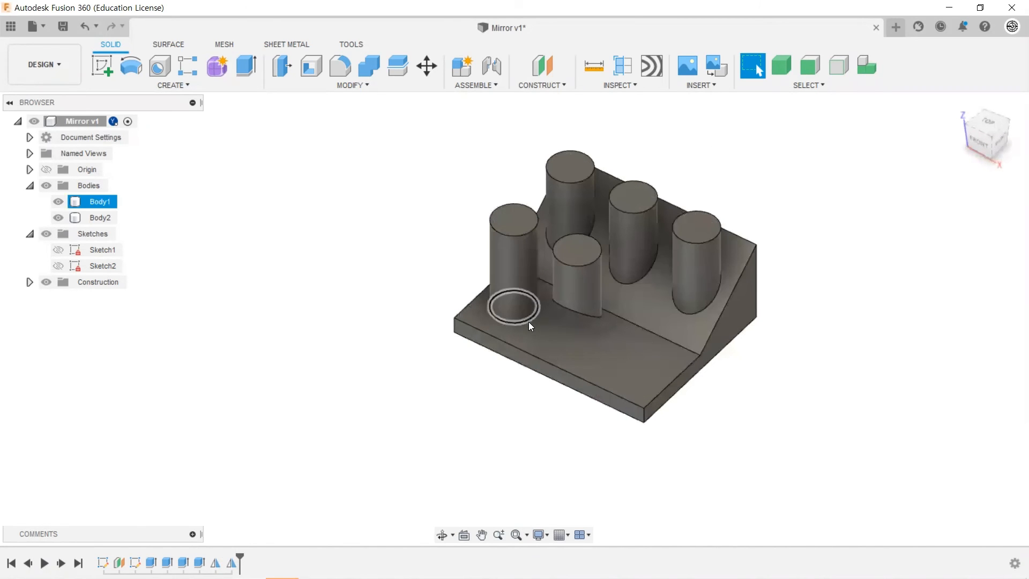
shift+middle_drag(720, 232, 691, 171)
click(656, 112)
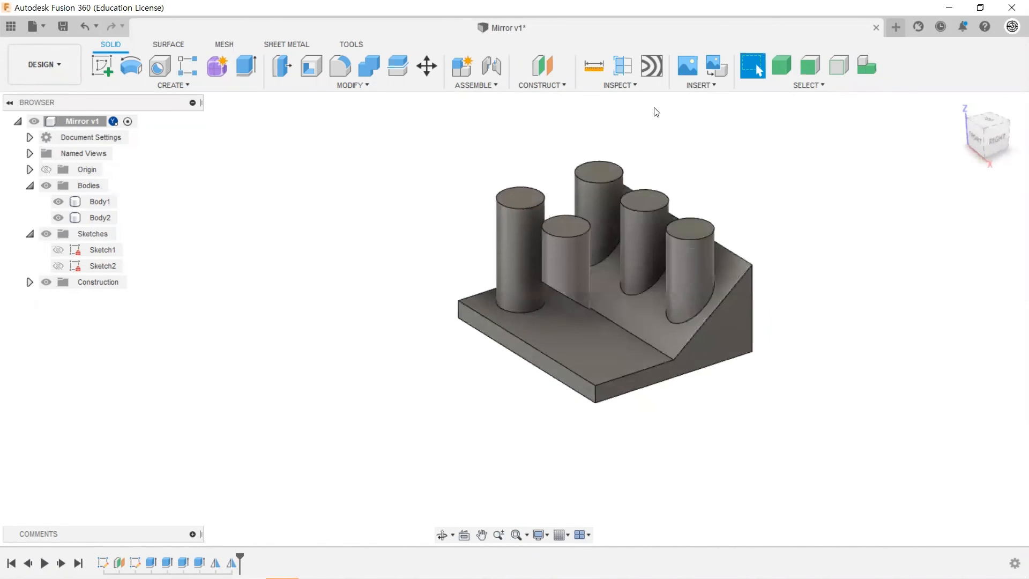
Step: Mirror the middle cylinder feature across the base's front face, keeping the Identical compute option
right_click(750, 166)
click(750, 127)
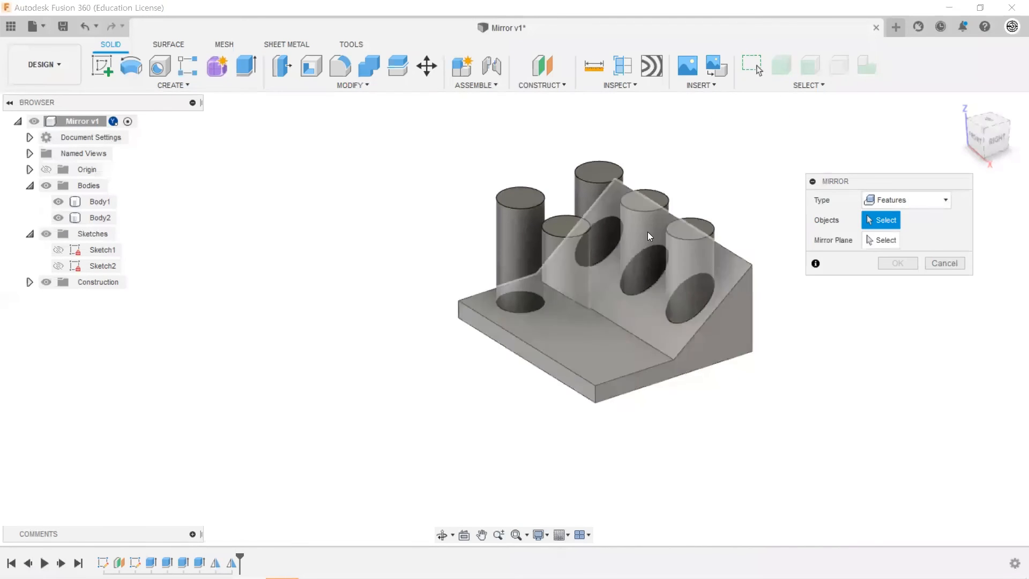
click(646, 236)
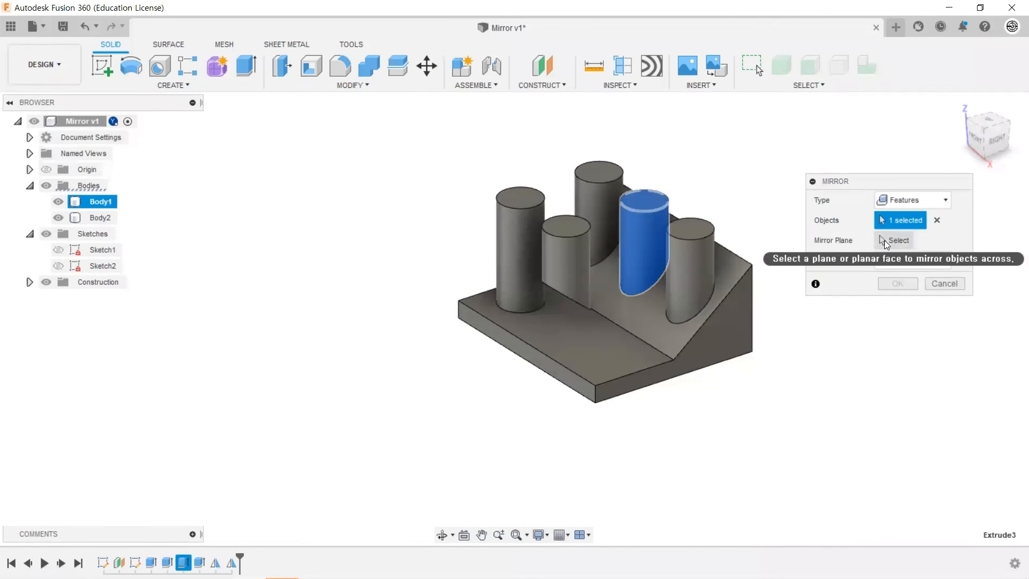
click(884, 240)
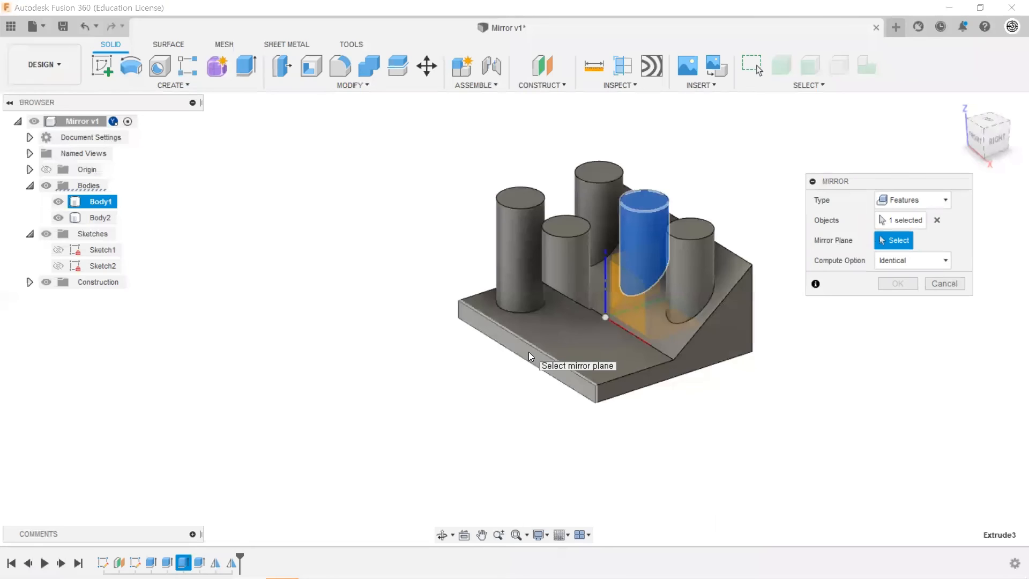
click(529, 351)
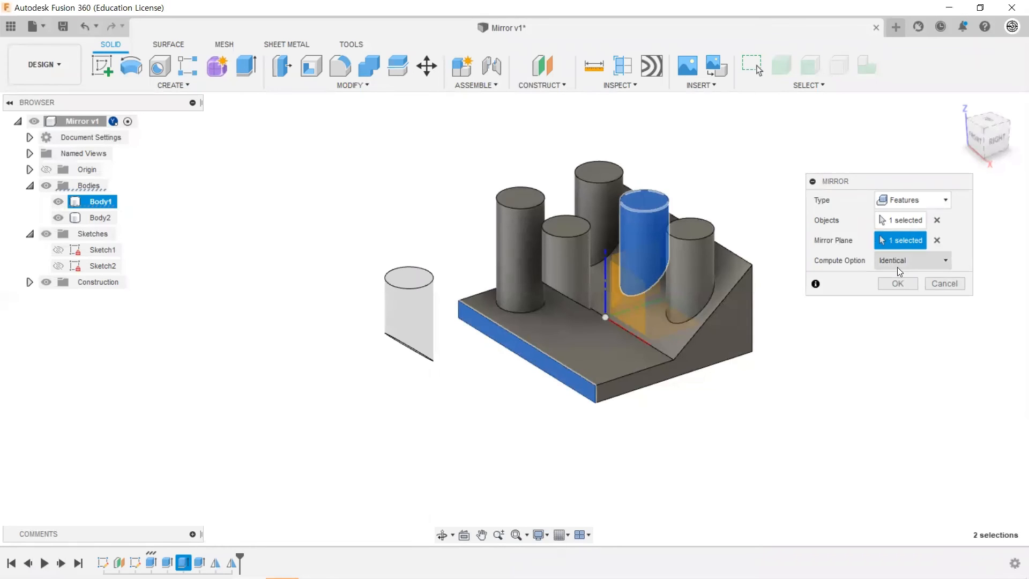
click(896, 283)
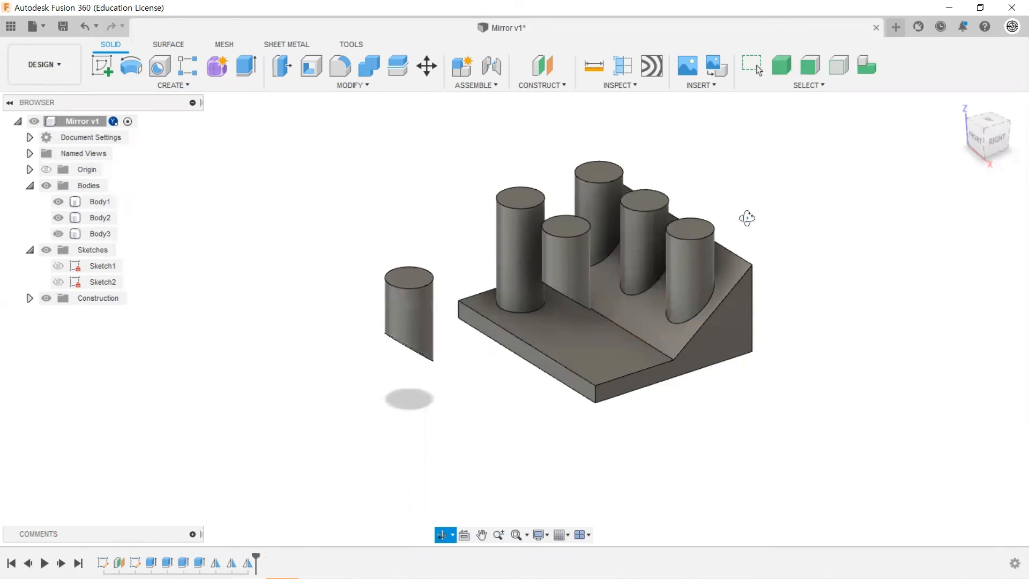
Step: Examine the cylinder copy in front of the base against its original and the other mirrored cylinders
shift+middle_drag(746, 218, 711, 234)
click(609, 270)
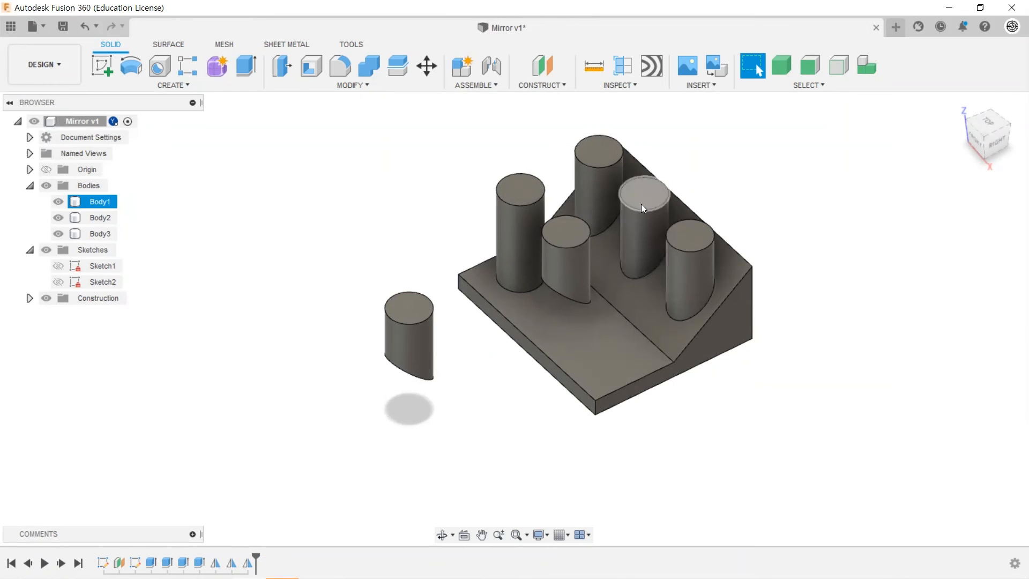
click(691, 160)
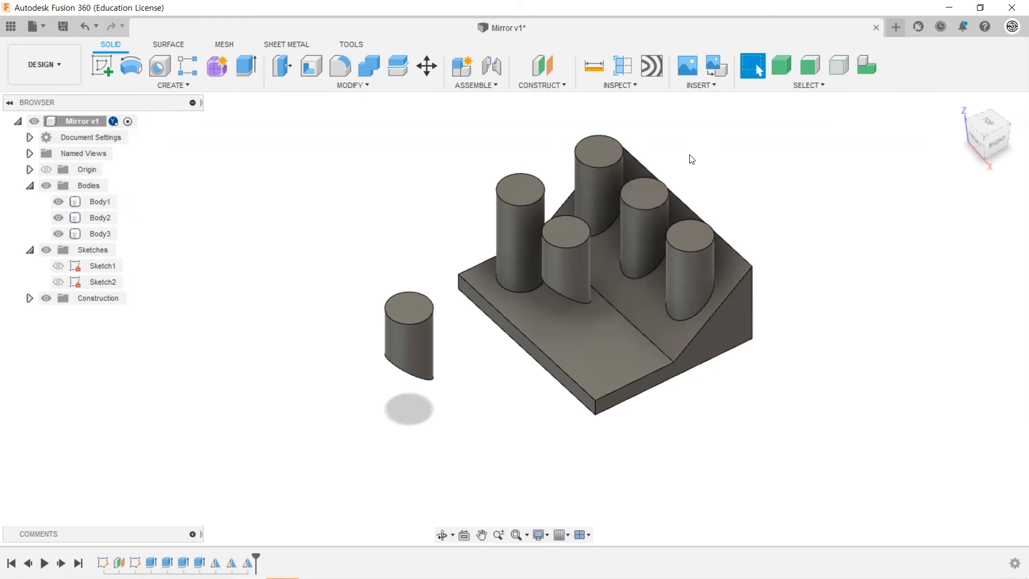
shift+middle_drag(719, 187, 723, 174)
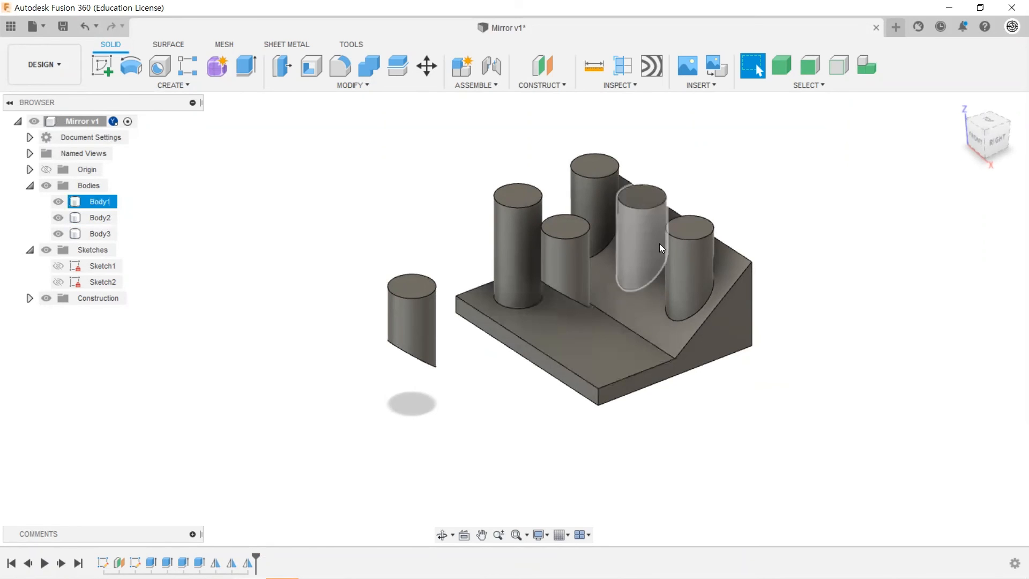
scroll(681, 179, down, 2)
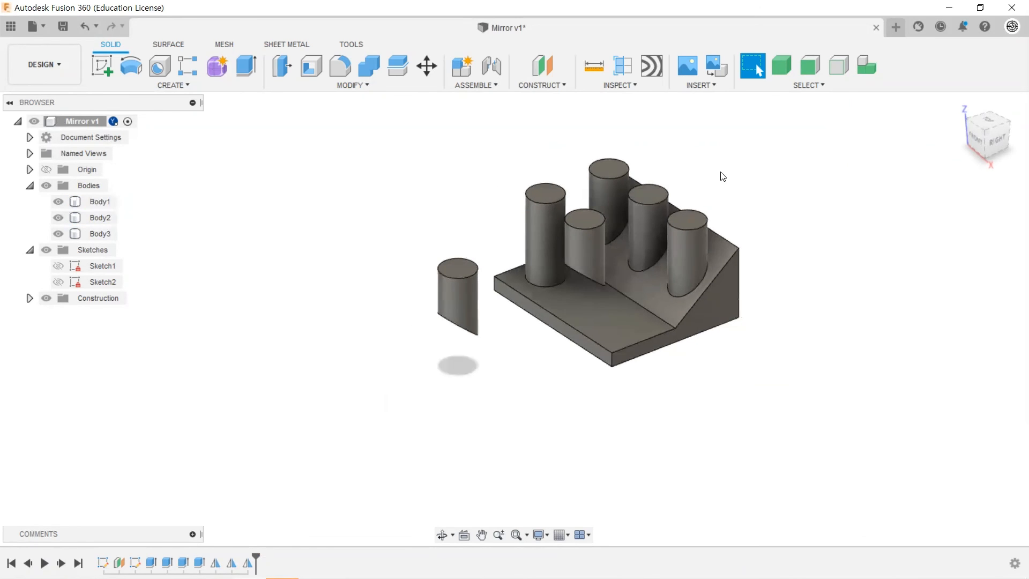
scroll(721, 178, up, 2)
shift+middle_drag(744, 180, 696, 209)
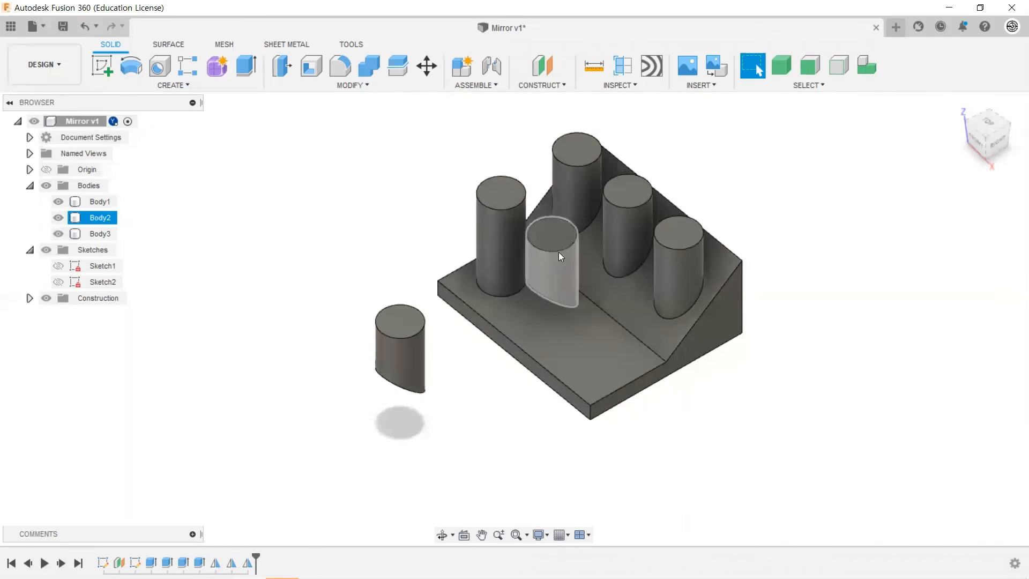
Step: Mirror the cylinder feature nearest the wedge's right end across the base's front face, using the Adjust compute option
right_click(781, 181)
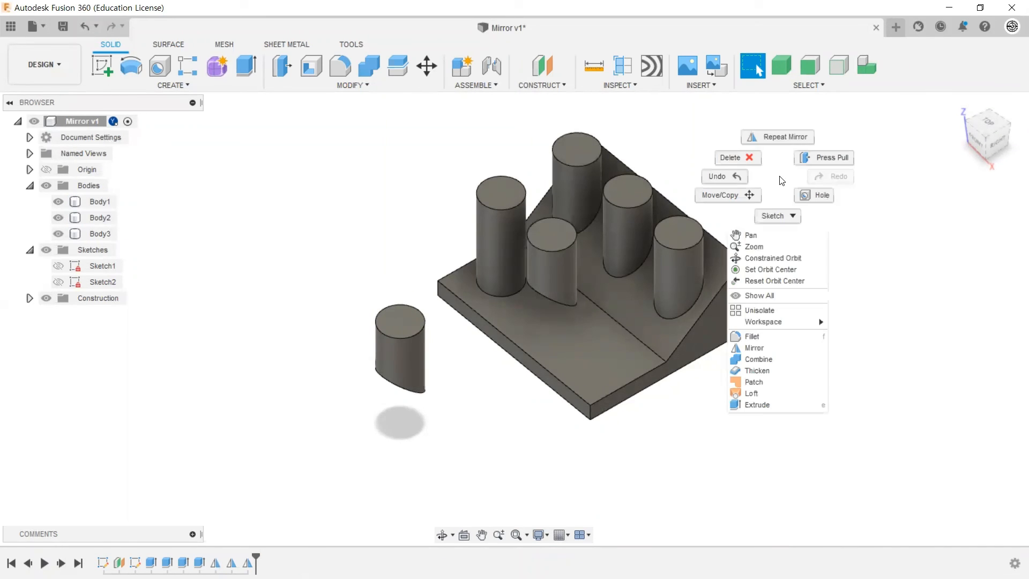
click(776, 141)
click(914, 200)
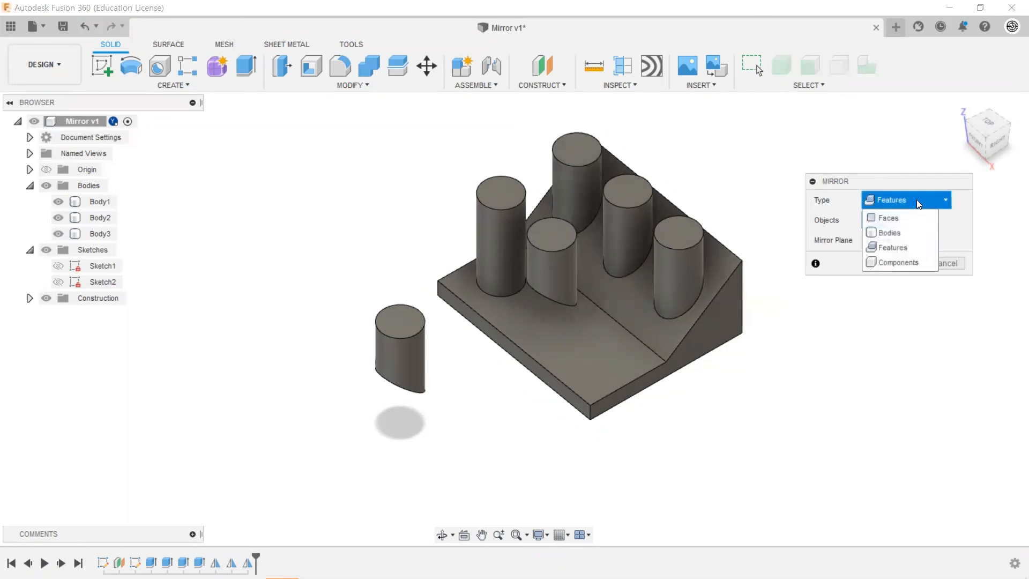
click(907, 249)
click(677, 259)
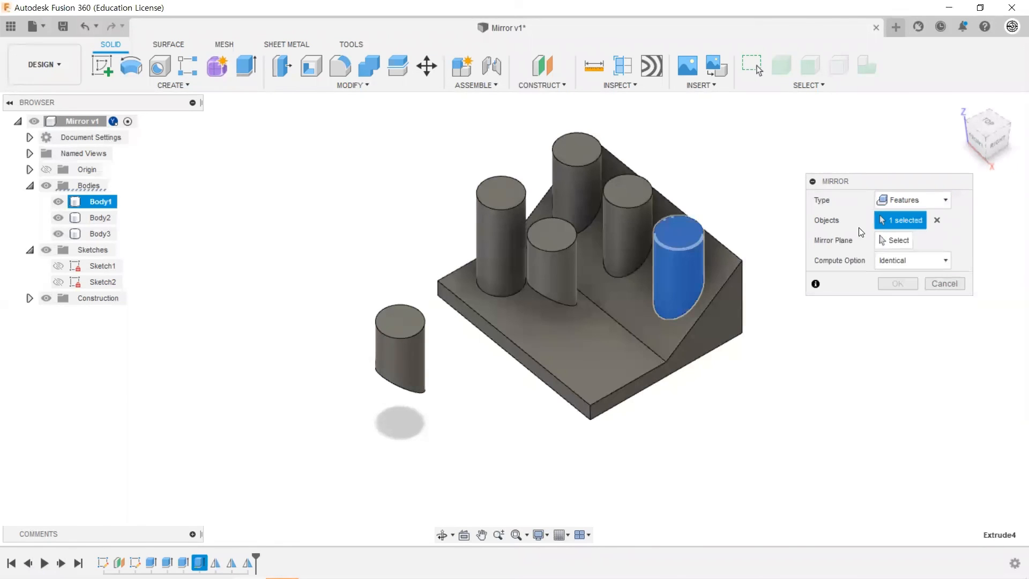
click(928, 261)
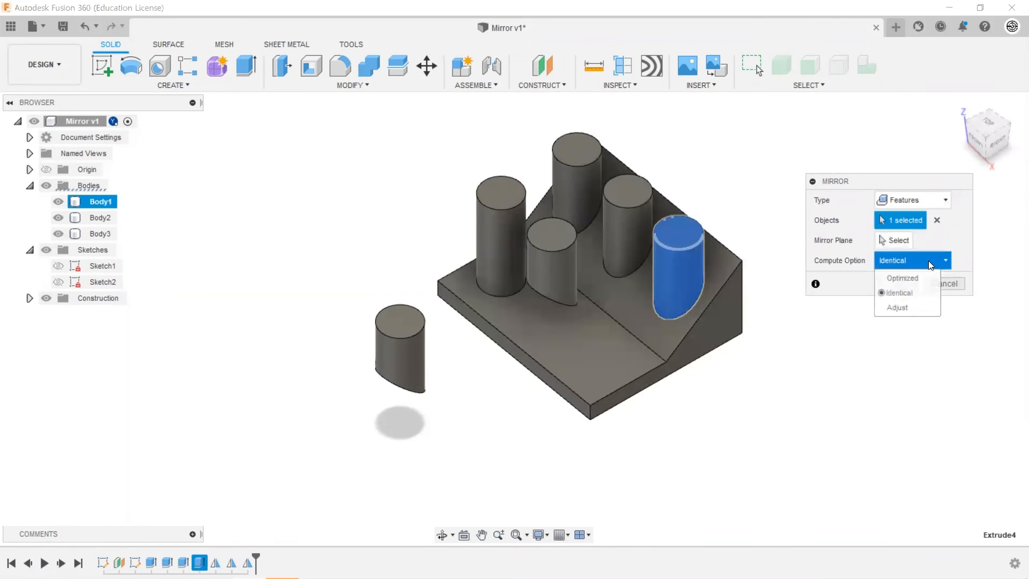
click(920, 307)
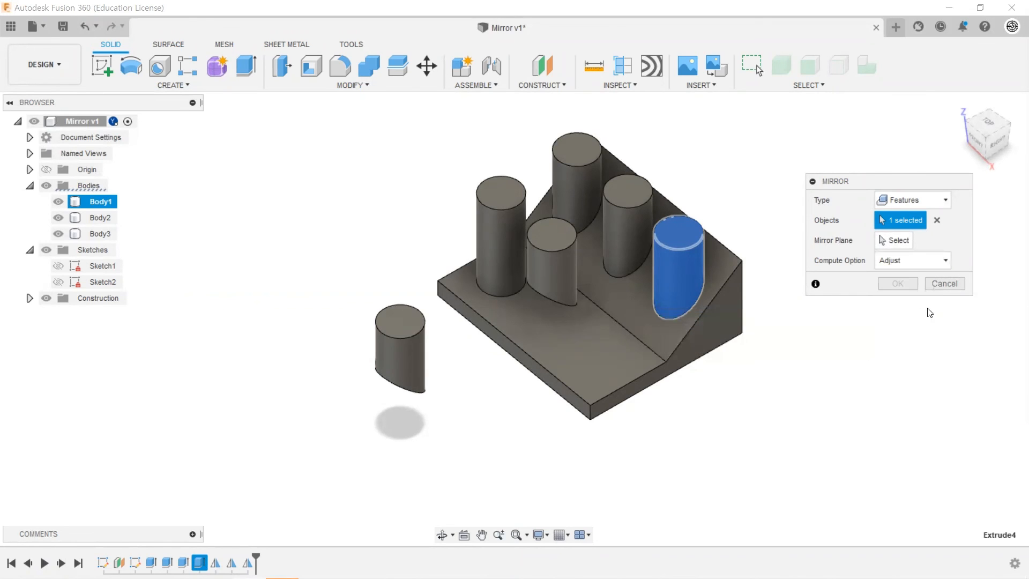
click(894, 240)
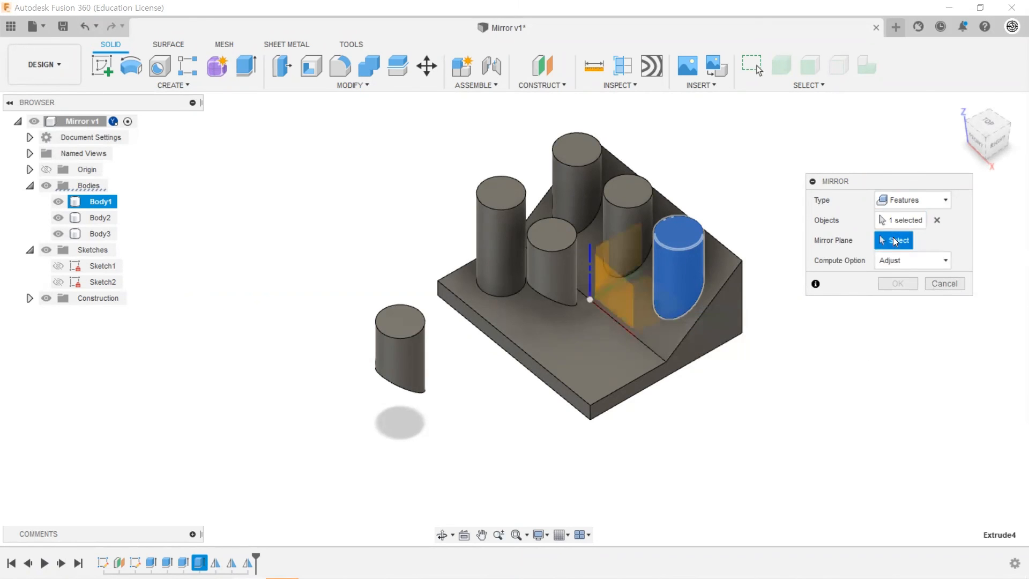
click(566, 392)
click(898, 284)
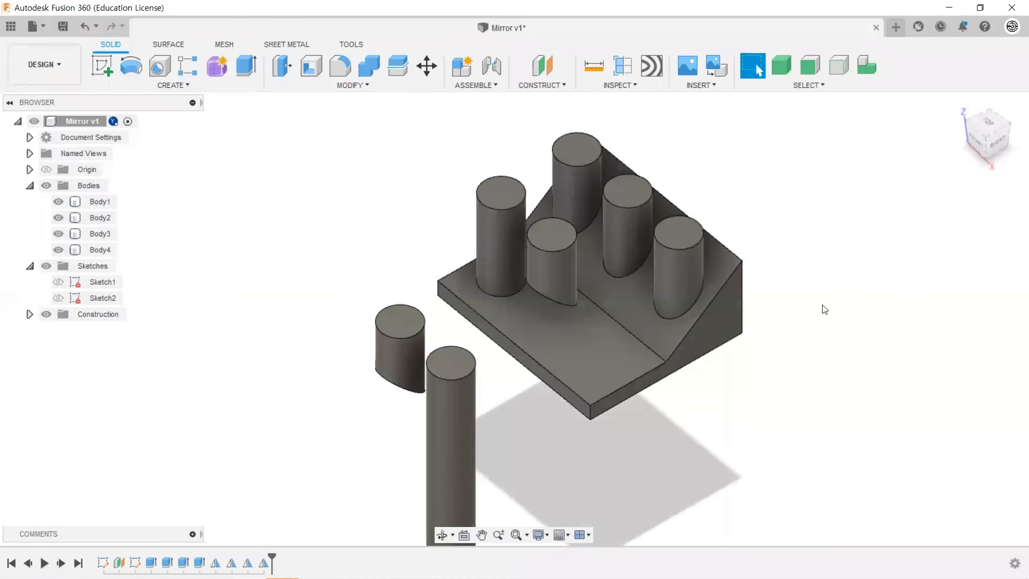
Step: Mirror the same right-end cylinder feature across the vertical origin plane along the slope's foot, keeping the Adjust compute option
scroll(684, 274, down, 2)
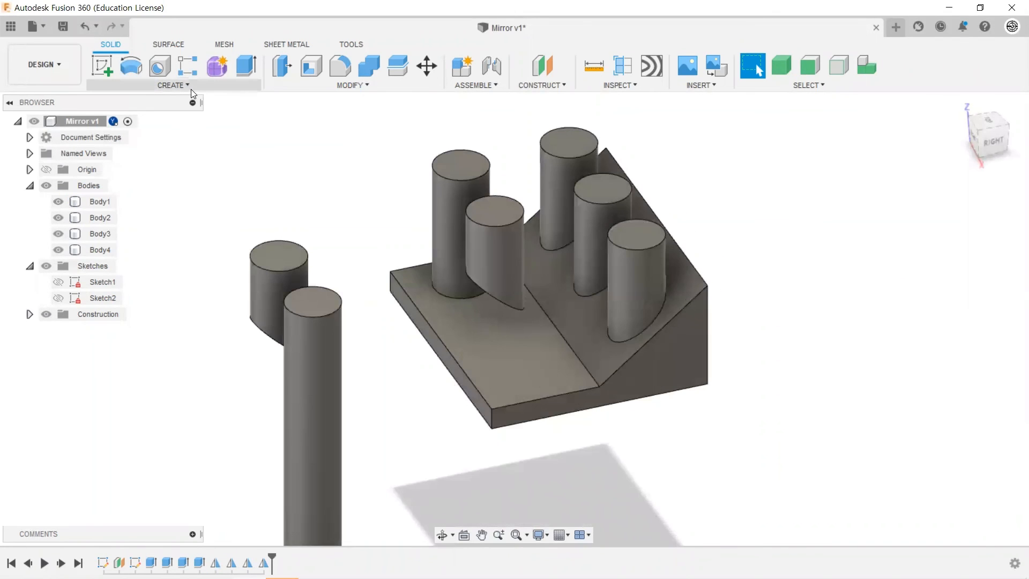
click(191, 86)
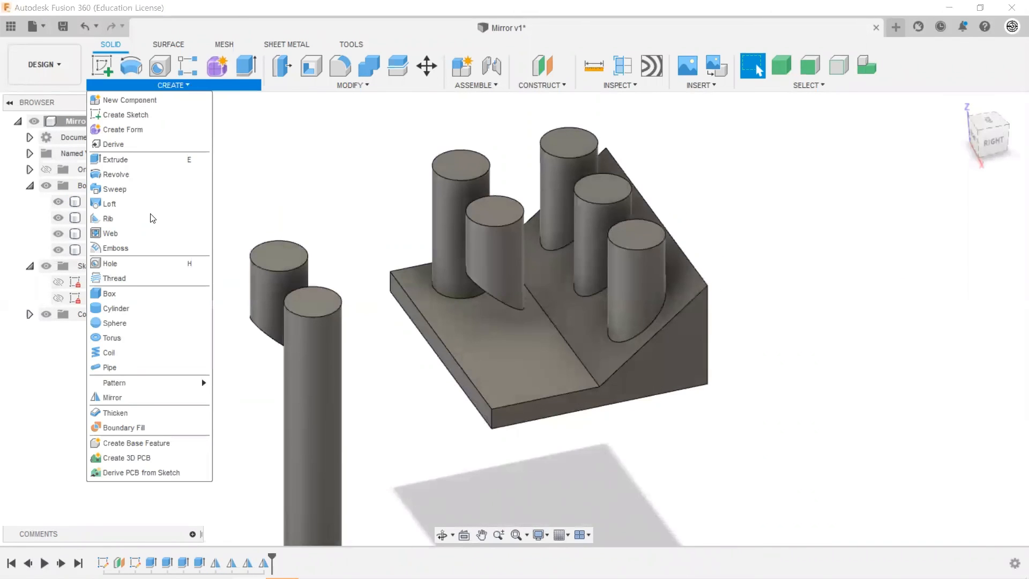
click(327, 149)
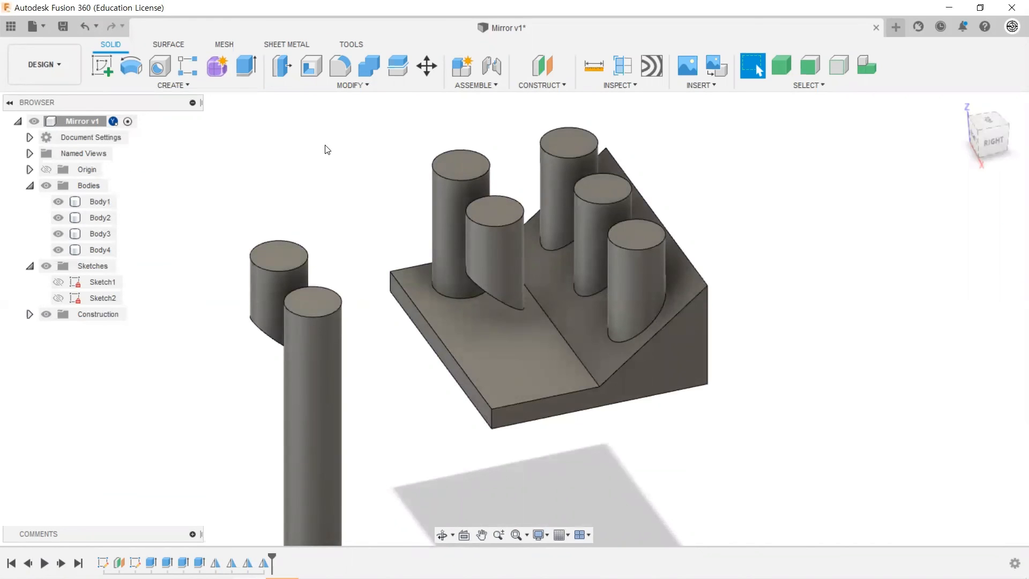
right_click(327, 149)
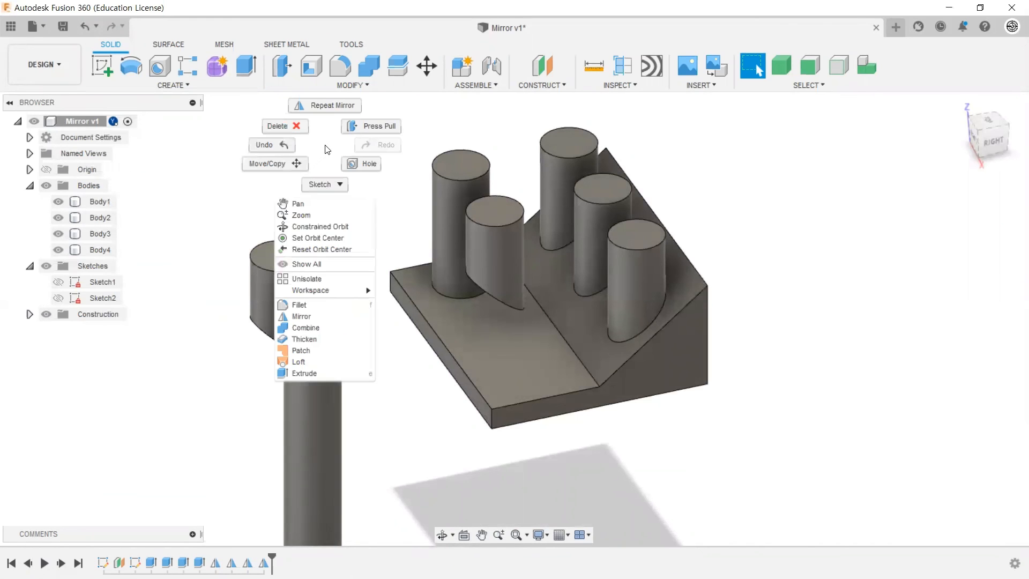
click(320, 106)
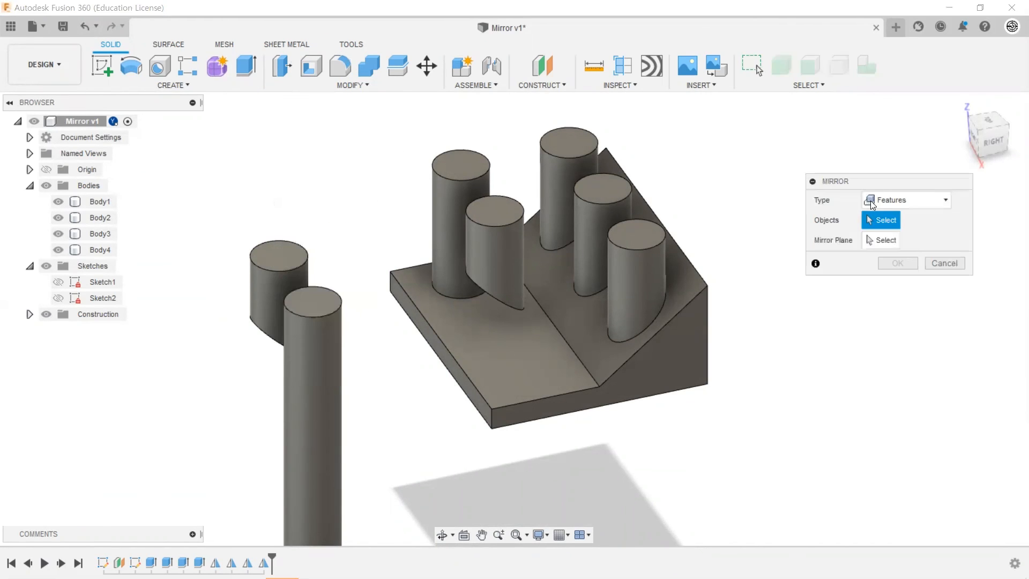
click(630, 278)
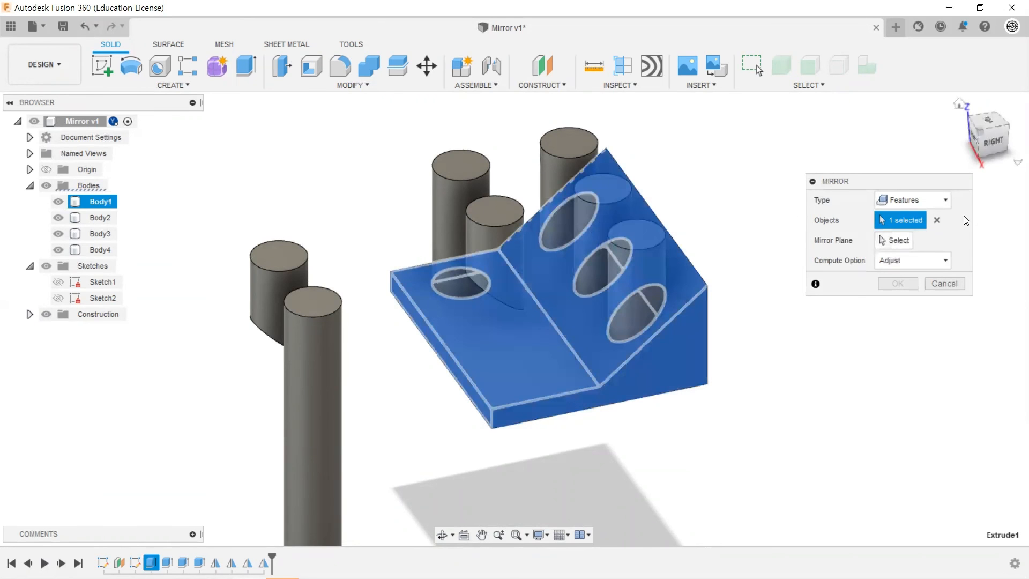
click(938, 220)
click(641, 268)
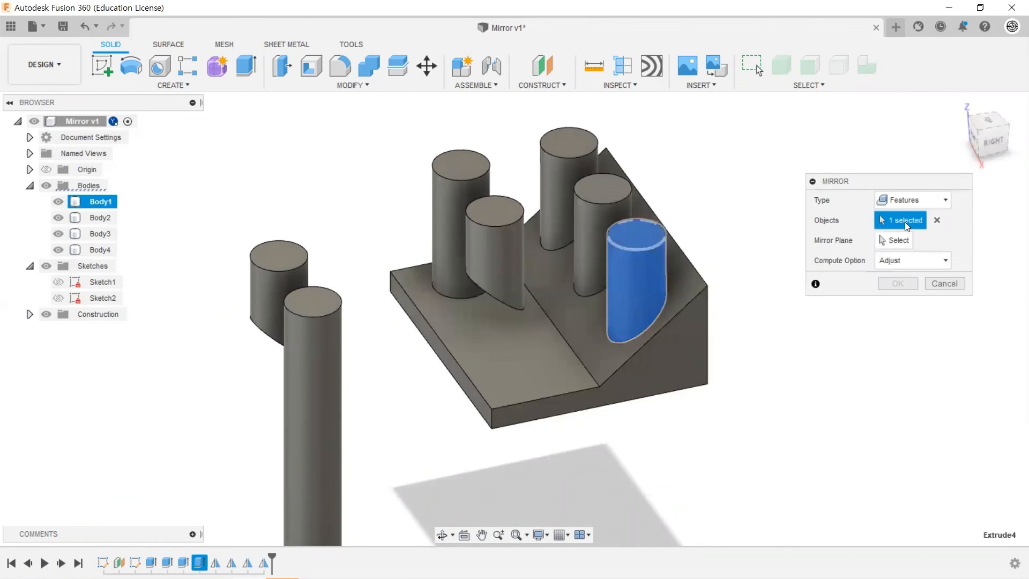
click(935, 262)
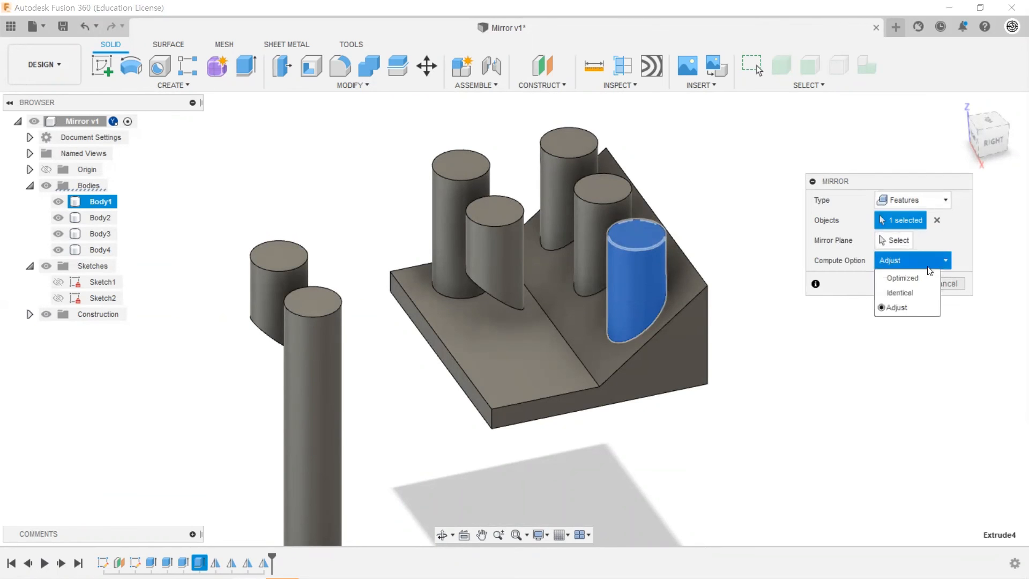
click(911, 308)
click(885, 240)
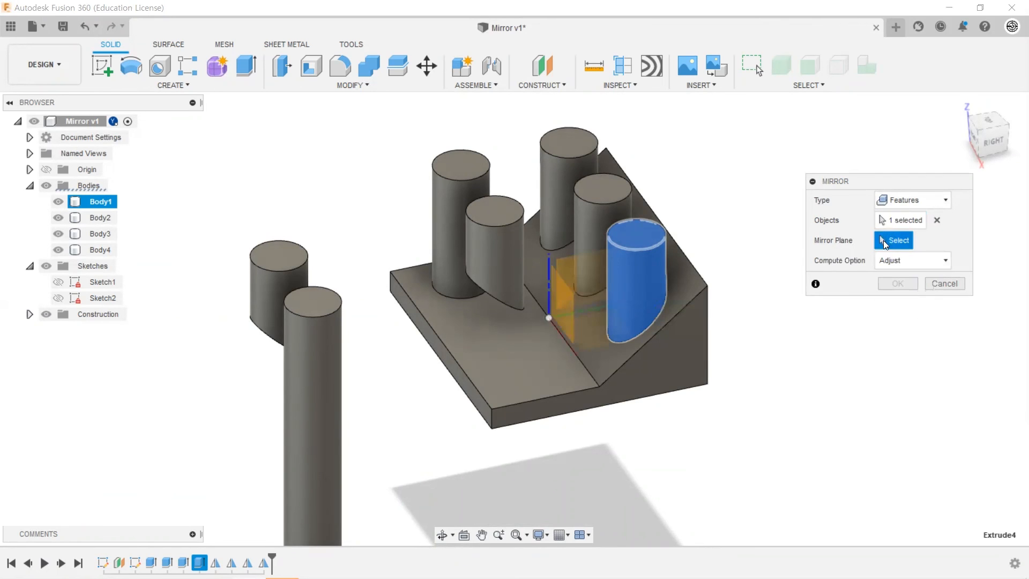
click(566, 294)
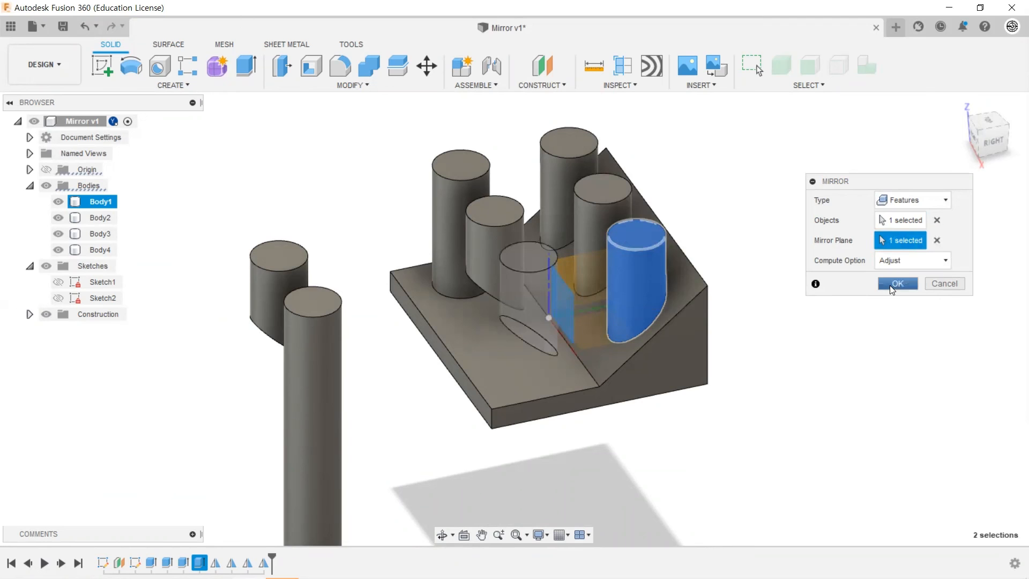
click(892, 284)
Step: Inspect the lower ends of the Adjust cylinder copies from the side in the Right view
shift+middle_drag(824, 287, 735, 251)
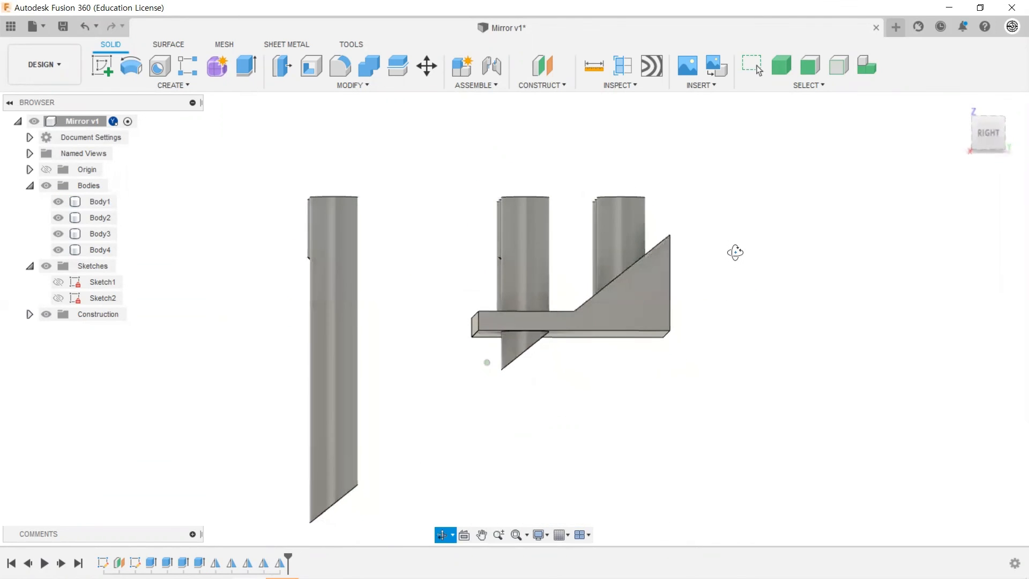
key(Escape)
click(989, 136)
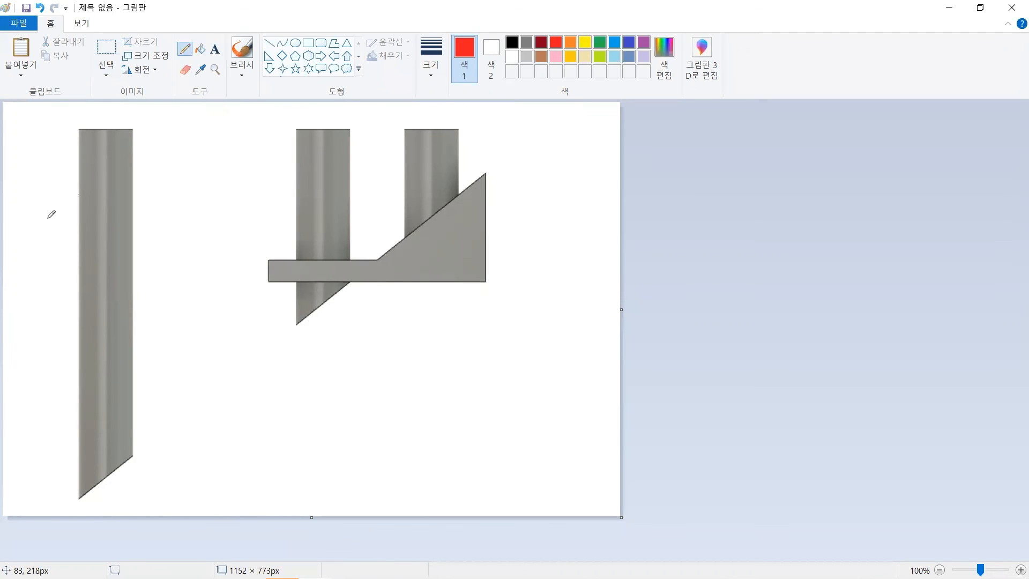
Step: On the side-view capture in Paint, trace the base's flat and sloped upper edges and outline the middle cylinder in red
mouse_move(269, 261)
mouse_down()
mouse_move(370, 264)
mouse_move(284, 261)
mouse_up()
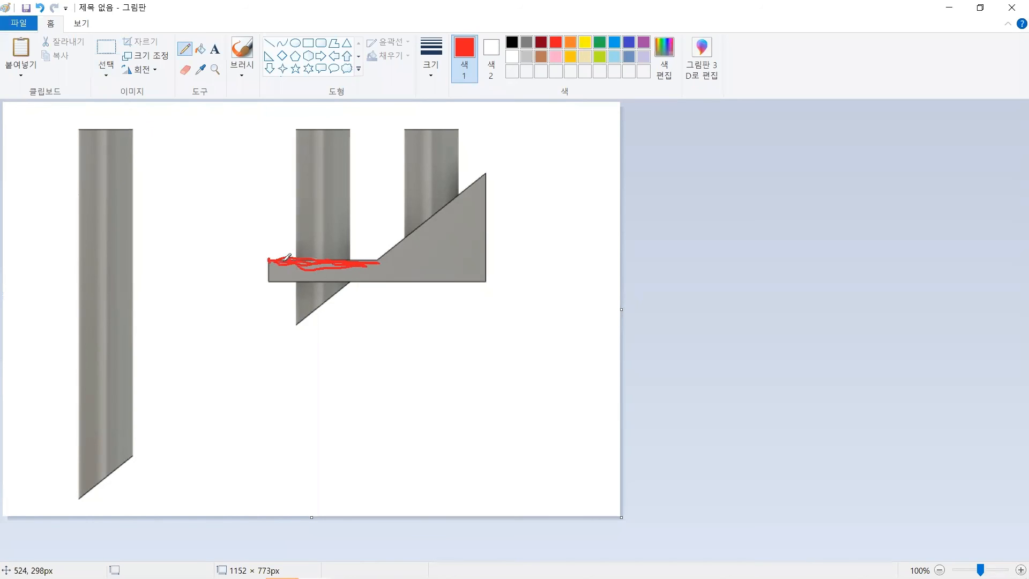
drag(284, 127, 288, 173)
mouse_move(486, 173)
mouse_down()
mouse_move(390, 251)
mouse_move(270, 259)
mouse_move(383, 262)
mouse_move(467, 191)
mouse_up()
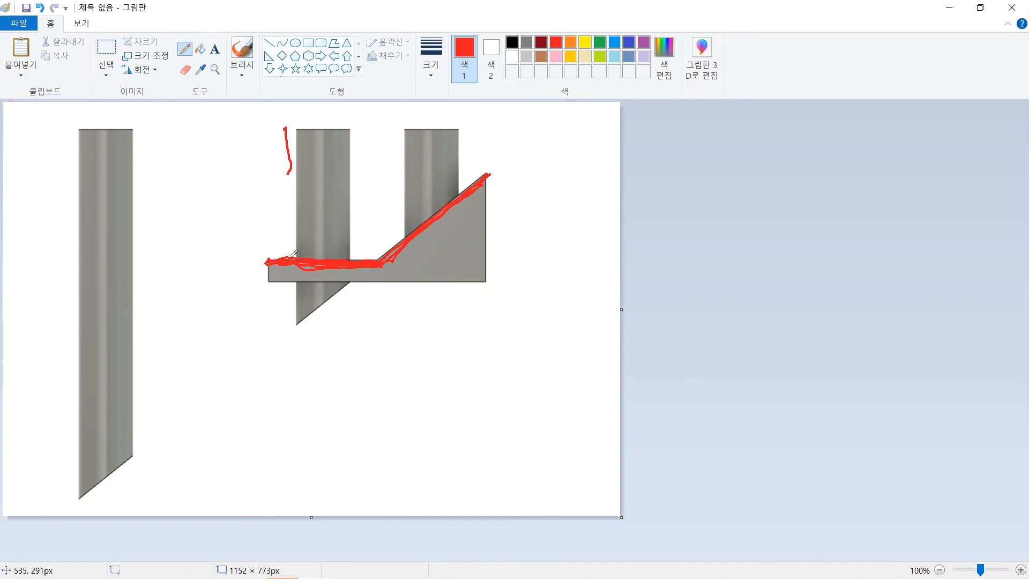
mouse_move(299, 140)
mouse_down()
mouse_move(302, 259)
mouse_move(354, 188)
mouse_move(354, 129)
mouse_move(307, 128)
mouse_move(353, 130)
mouse_up()
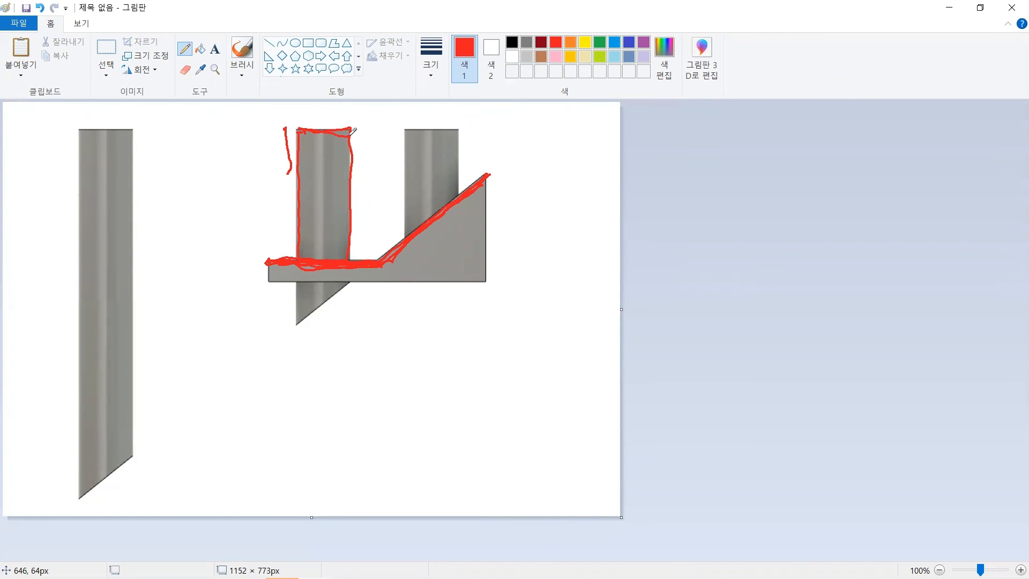
Step: Extend the slope's line in red down through both mirrored cylinders' slanted ends, and retrace the full diagonal in blue
drag(485, 175, 331, 297)
mouse_move(406, 239)
mouse_down()
mouse_move(80, 496)
mouse_move(448, 205)
mouse_up()
drag(351, 285, 73, 502)
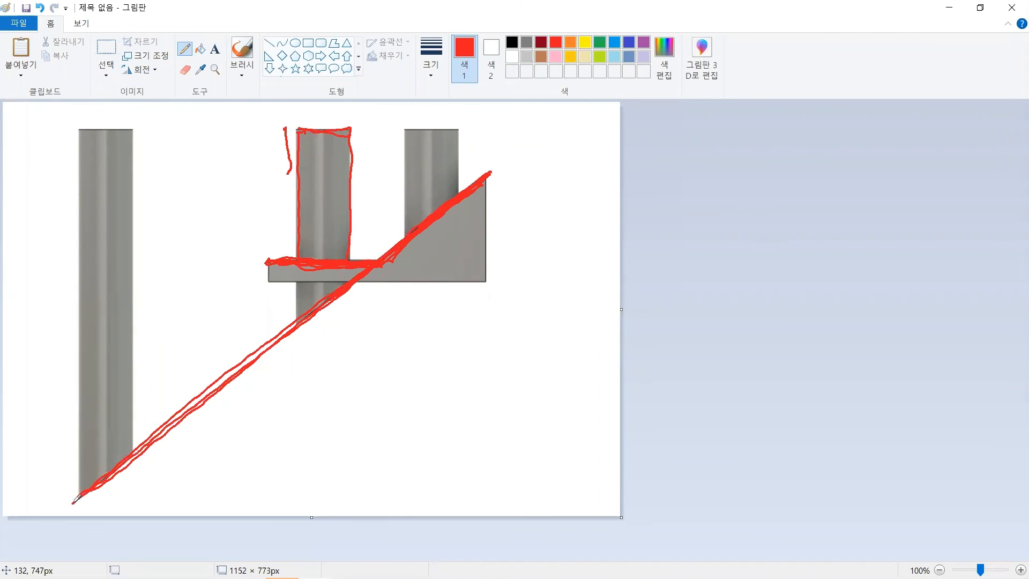
mouse_move(491, 173)
mouse_down()
mouse_move(293, 321)
mouse_move(74, 509)
mouse_up()
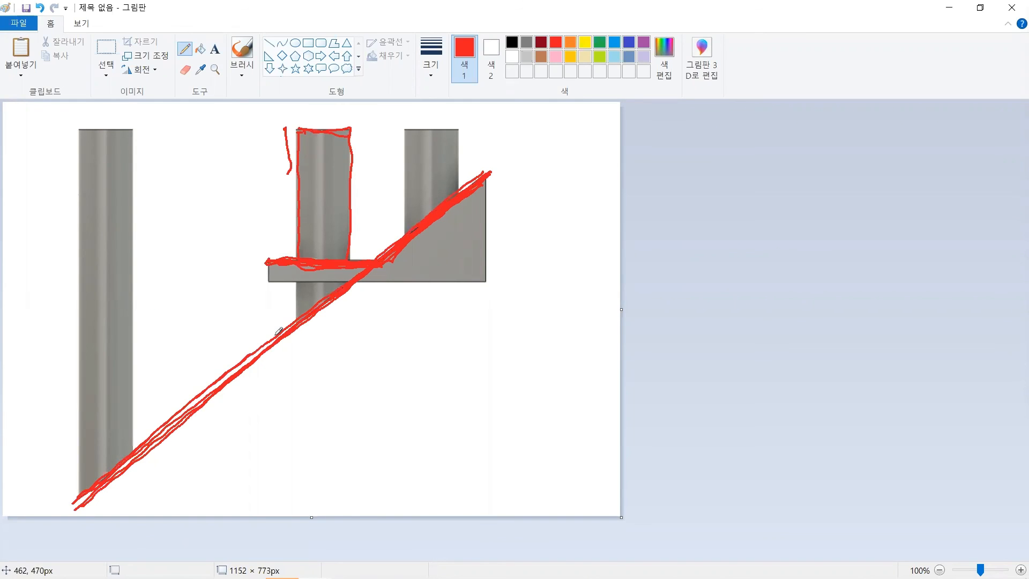
click(630, 43)
drag(494, 172, 71, 506)
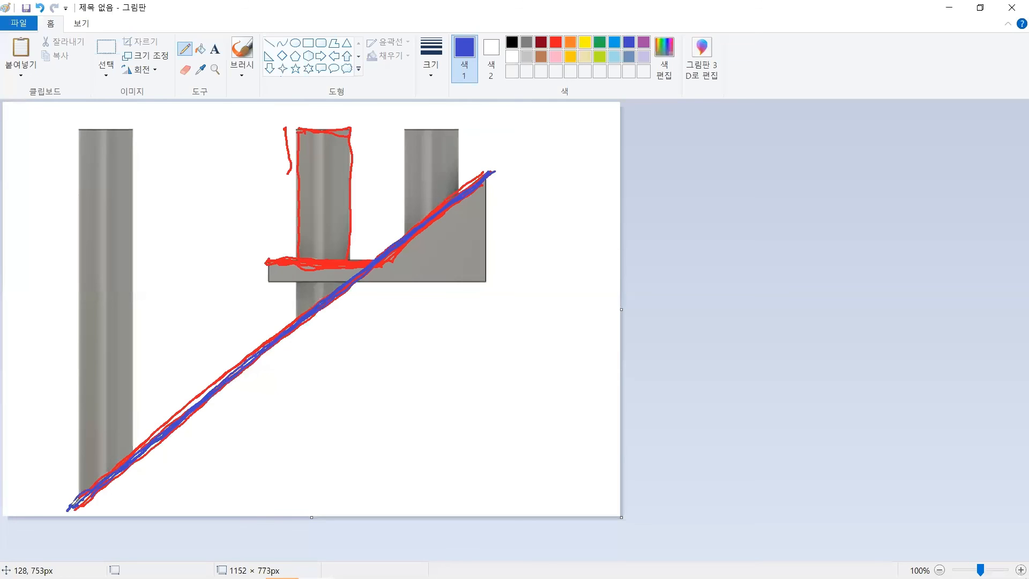
Step: Switch back to the Mirror v1 design in Fusion 360
key(alt+Tab)
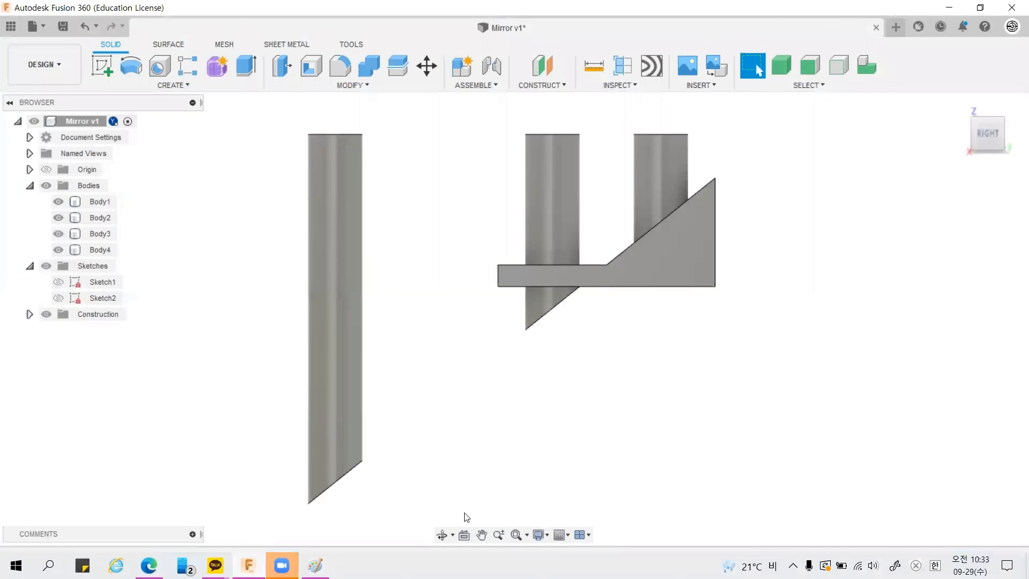
click(16, 566)
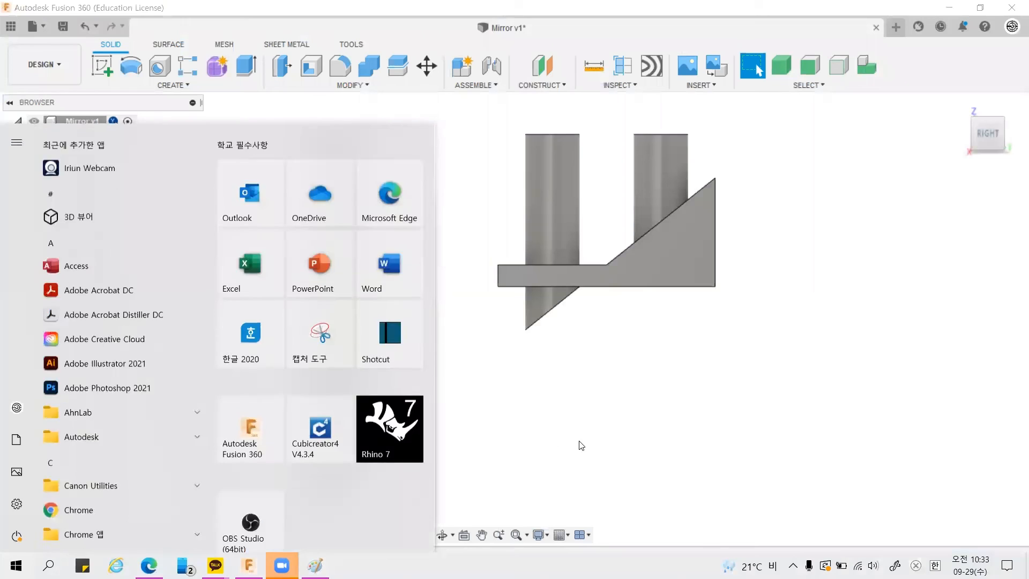
click(643, 412)
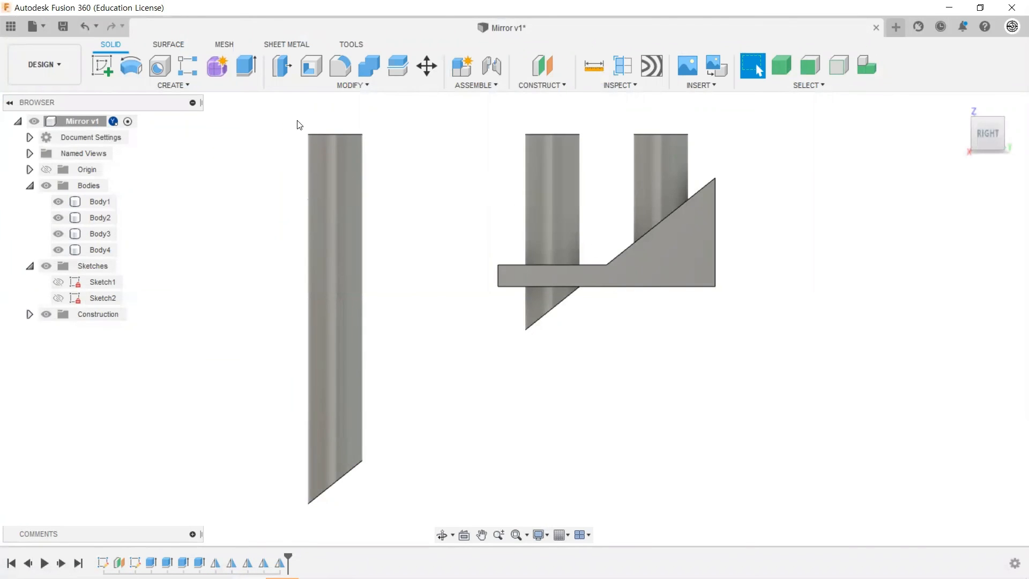
Step: Try to mirror the left-end cylinder feature across the XZ plane, and clear both the feature and plane selections
click(174, 85)
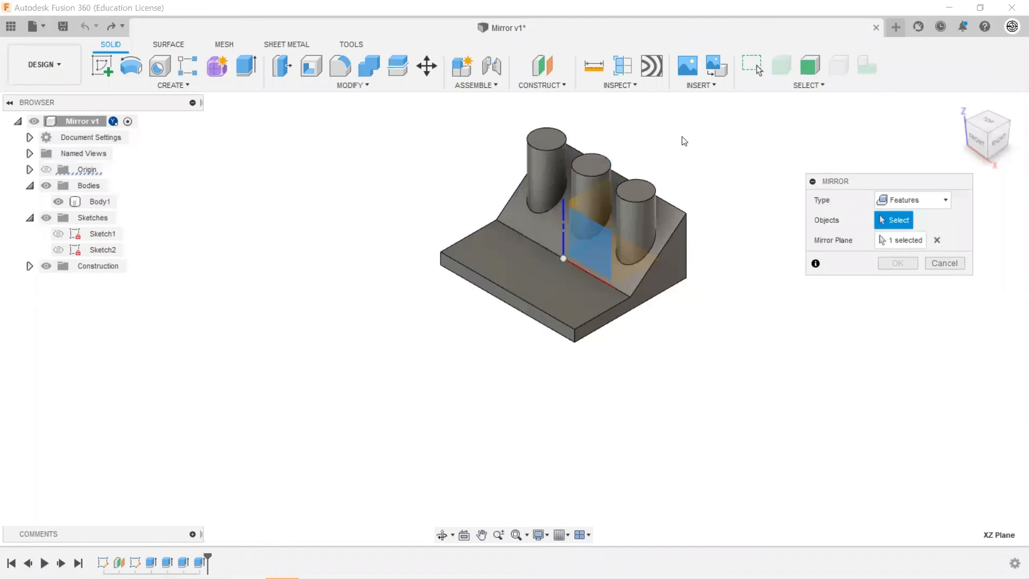
click(542, 162)
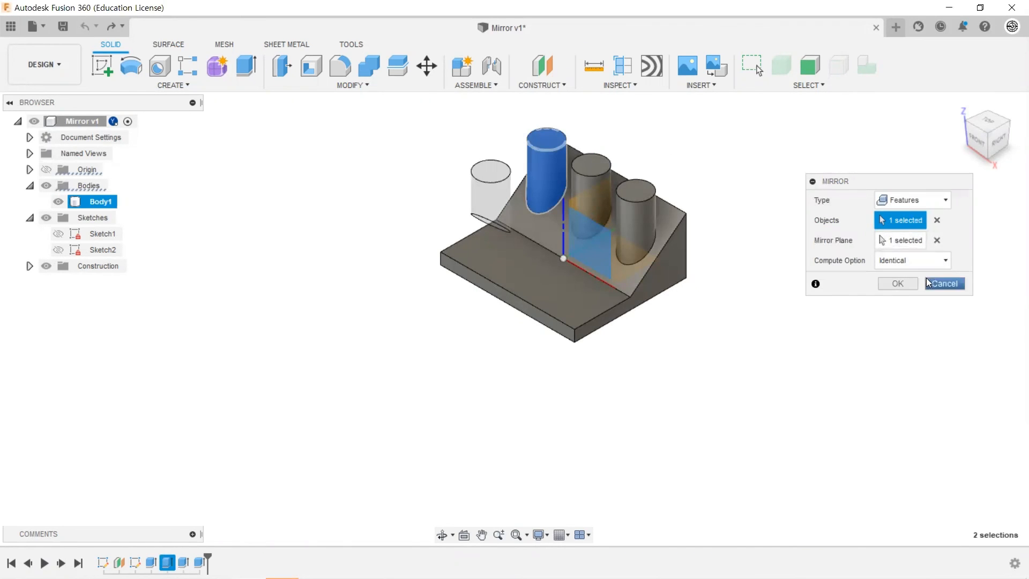
click(937, 240)
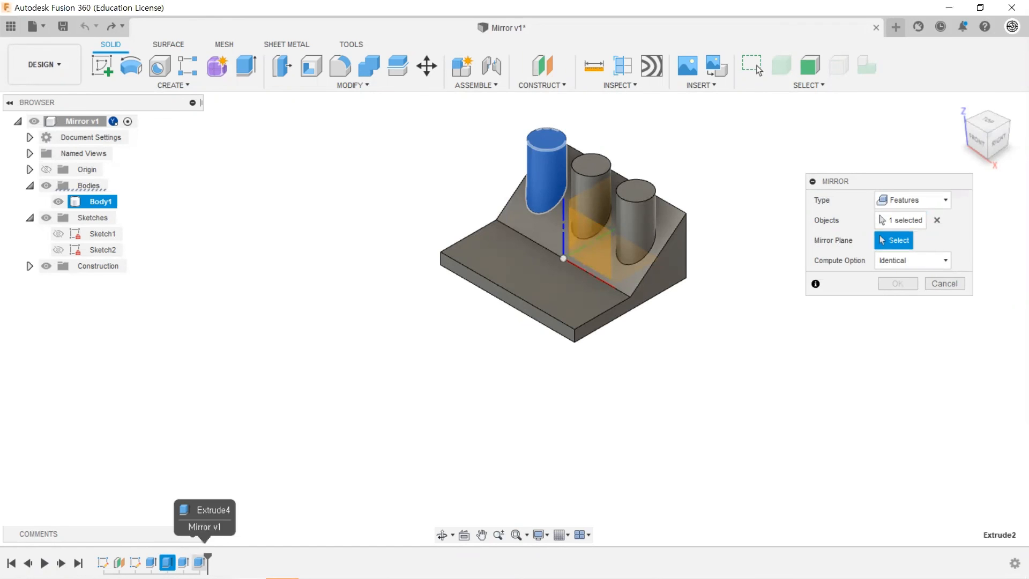
click(924, 220)
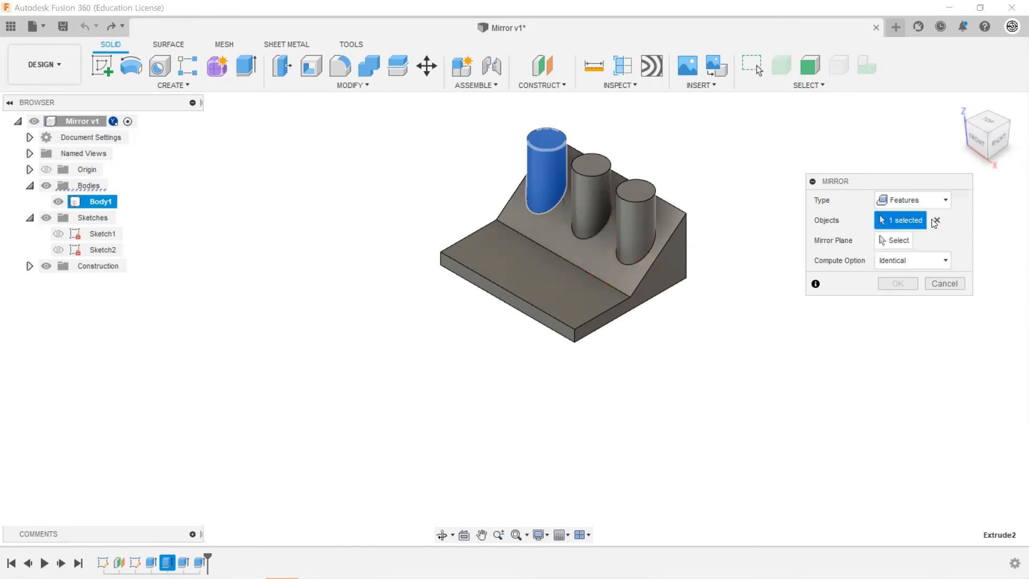
click(935, 220)
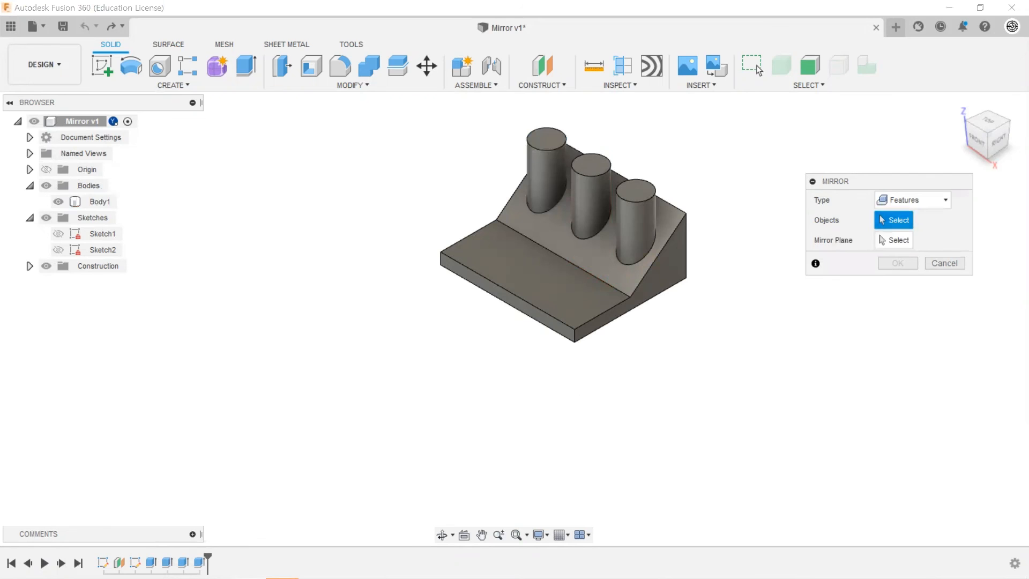
Step: Mirror the middle and right-end cylinder features across the XZ plane with the Identical compute option
click(183, 562)
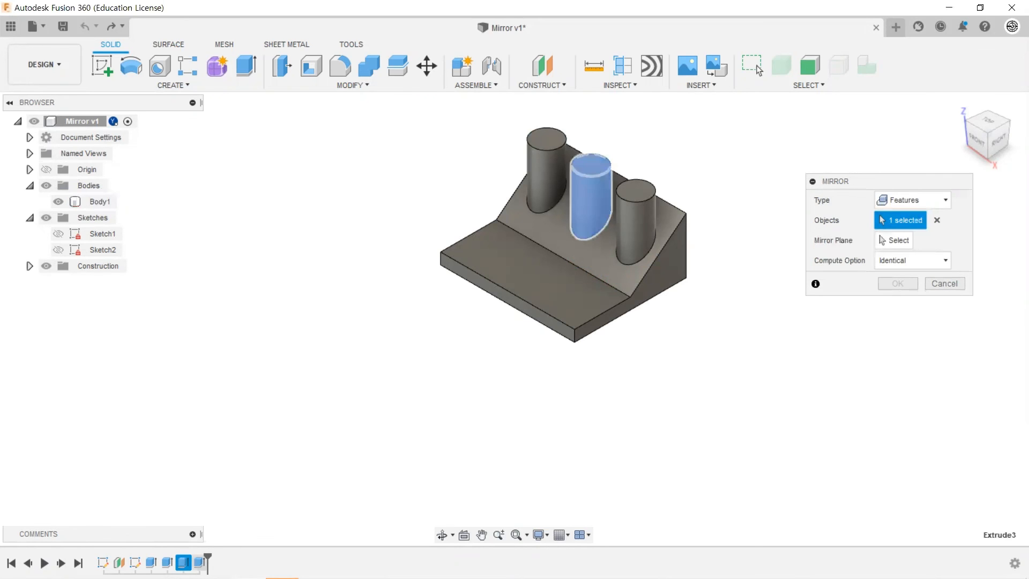
click(200, 562)
click(894, 240)
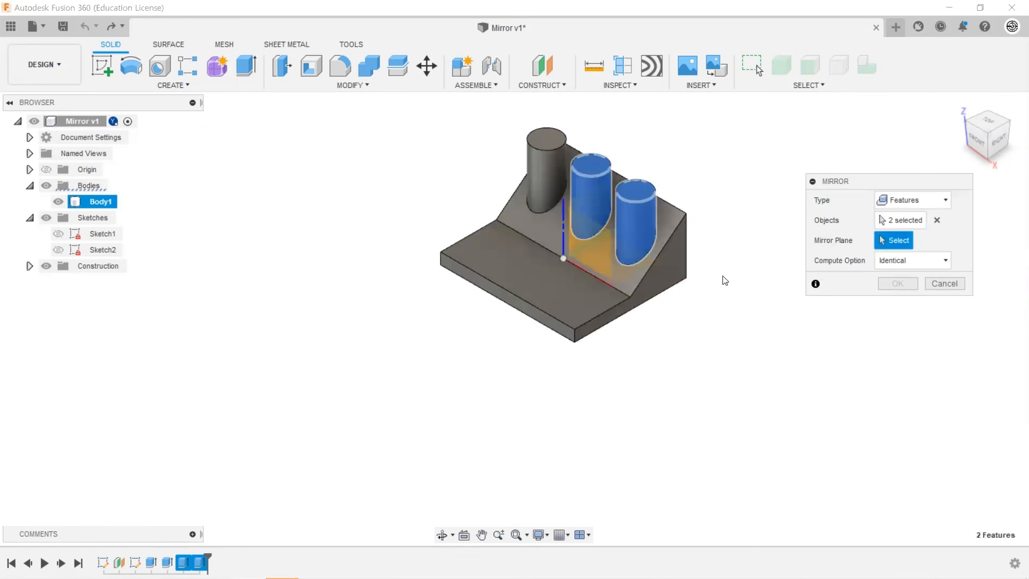
click(592, 250)
click(894, 284)
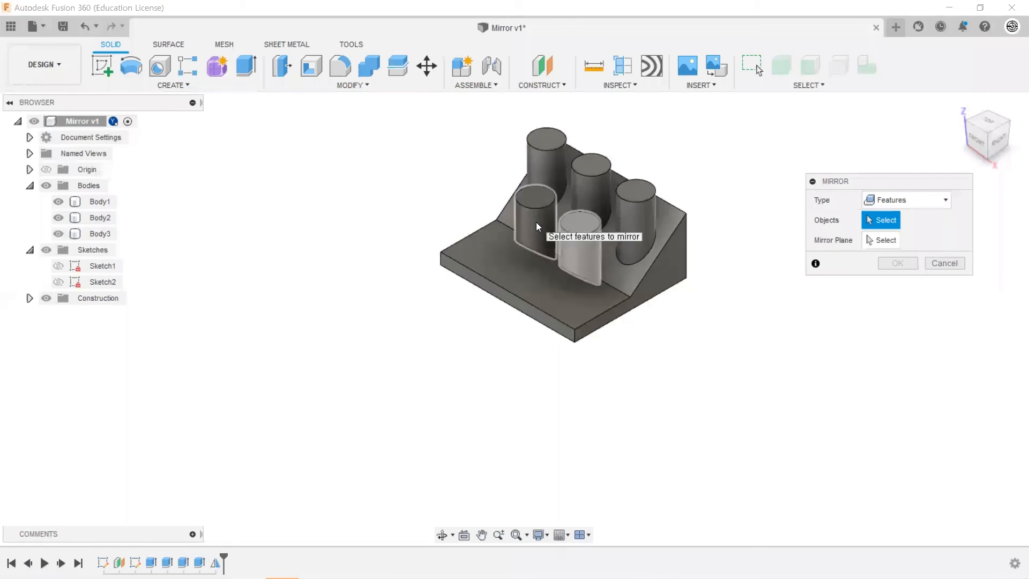
Step: Hide and show Body3 and Body2 to examine the mirrored cylinders as separate bodies, and leave the restarted Mirror command
click(59, 233)
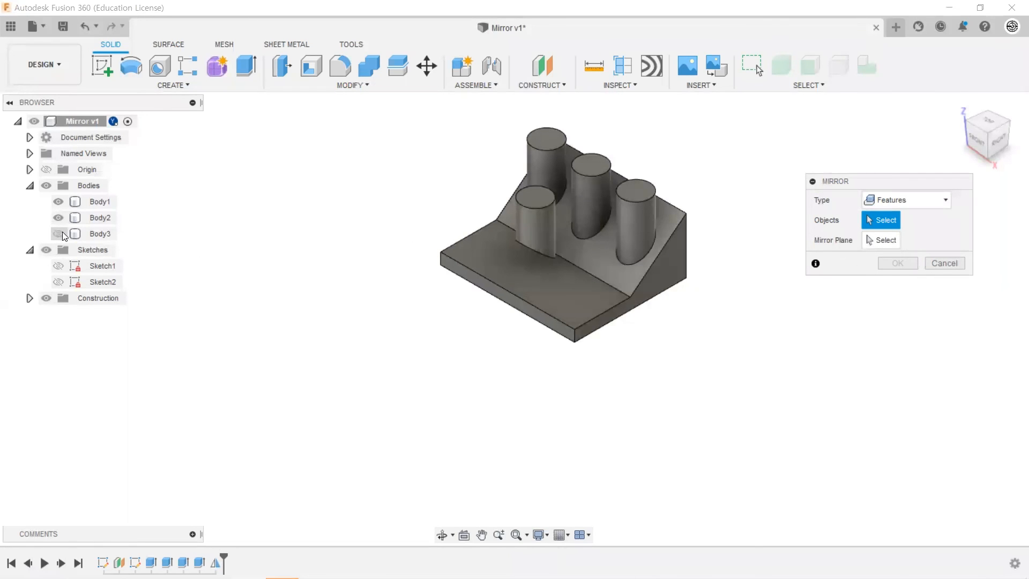
click(59, 234)
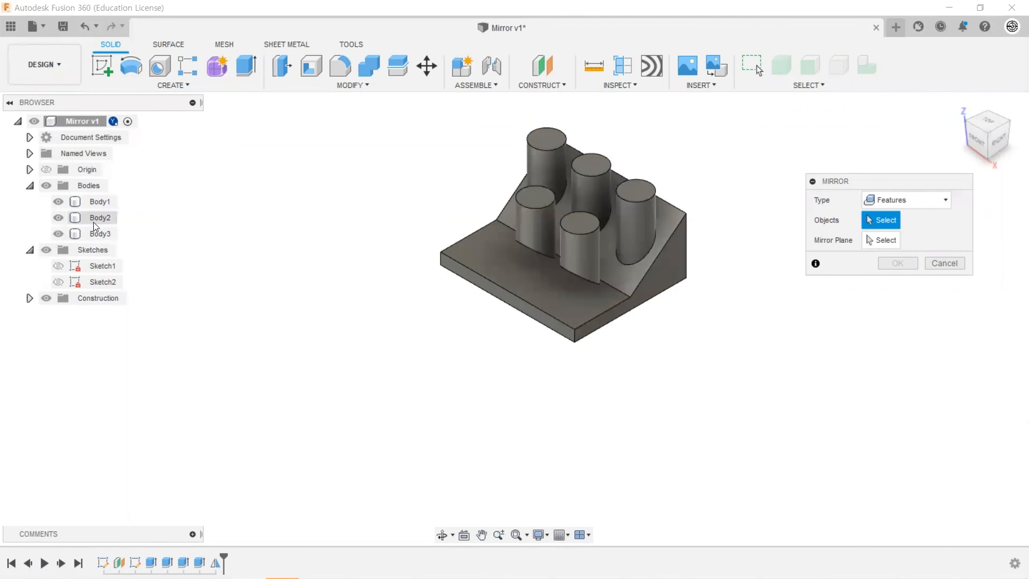
click(59, 234)
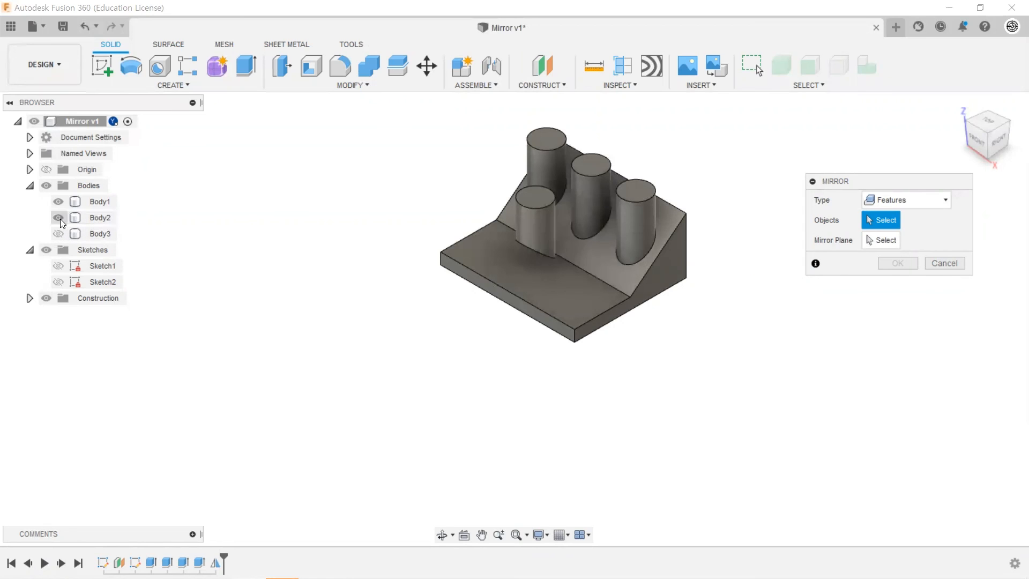
click(59, 218)
click(58, 217)
click(59, 232)
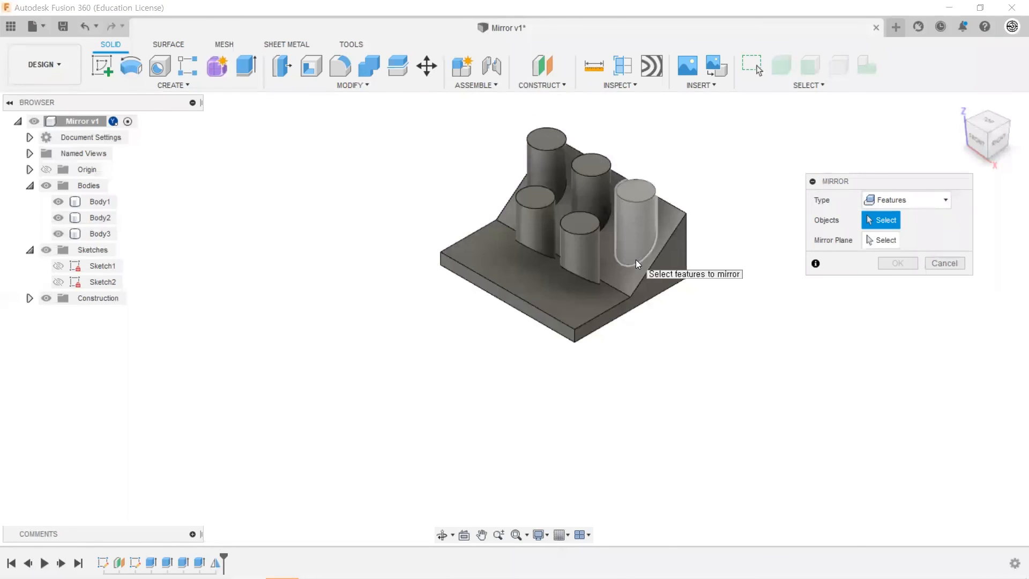
shift+middle_drag(654, 315, 691, 351)
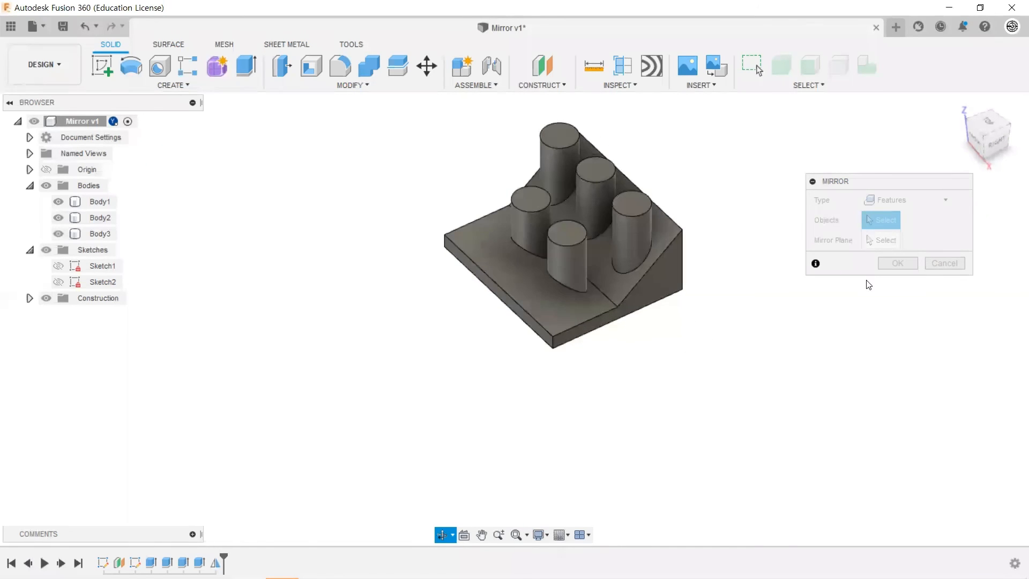
click(944, 263)
scroll(597, 439, down, 3)
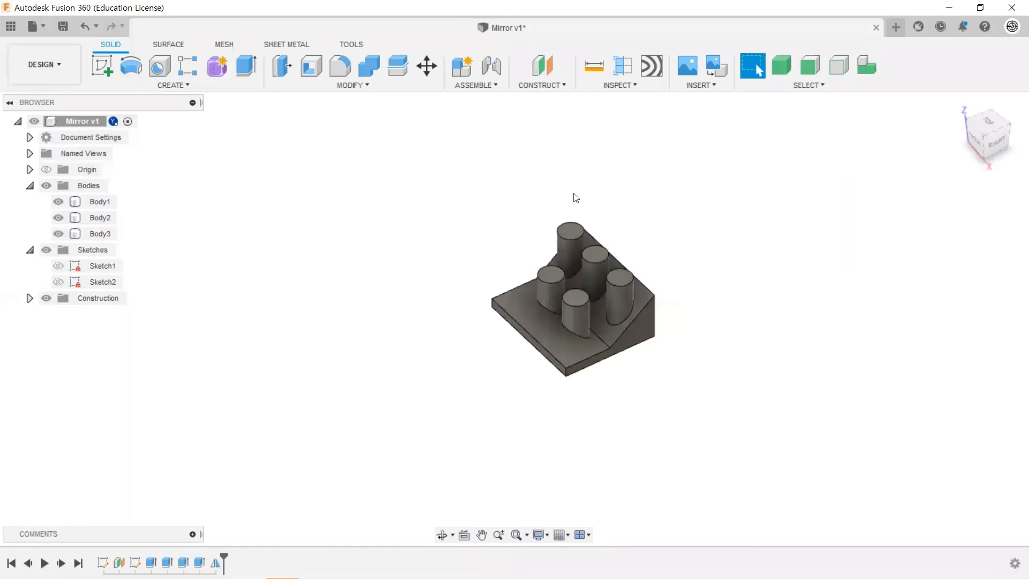
scroll(544, 319, up, 5)
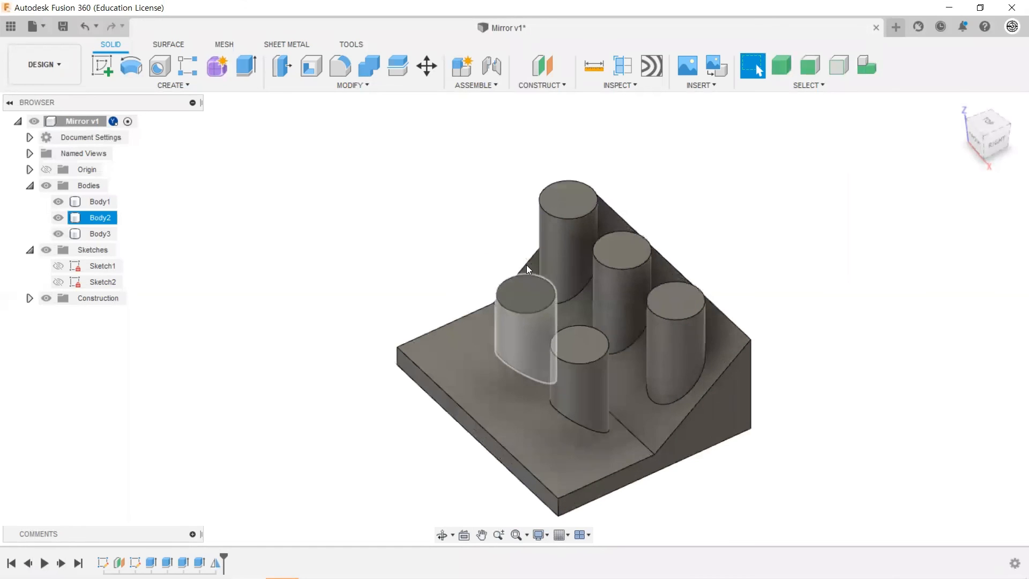